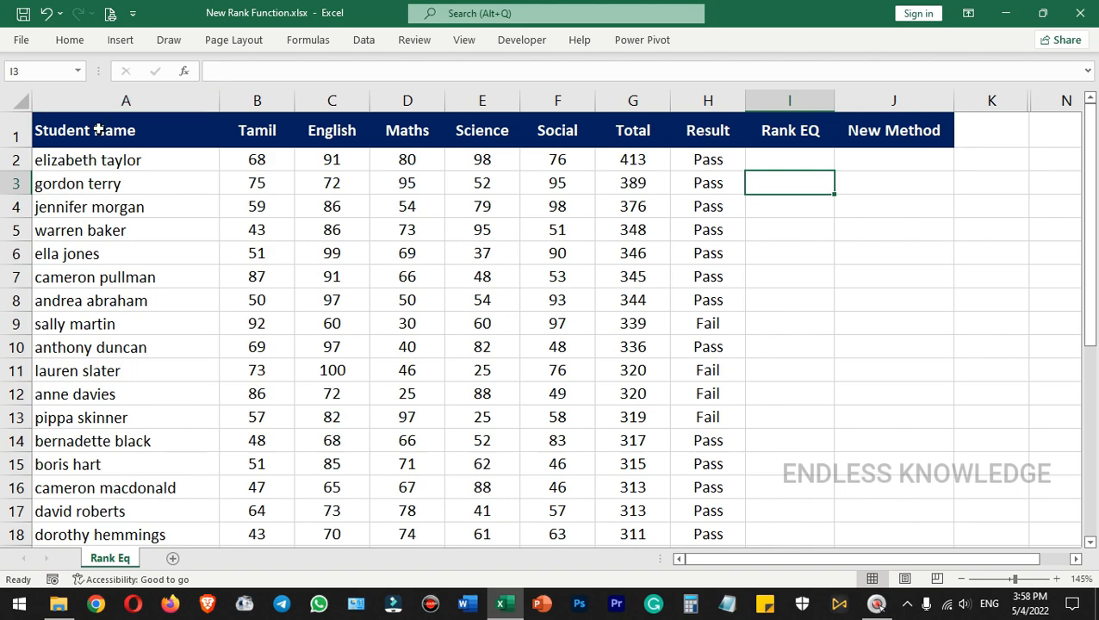
Examine the student marks table, including the Pass/Fail formulas in the Result column and the Total column.
{"action": "left_click_drag", "start_coordinate": [93, 130], "coordinate": [801, 513]}
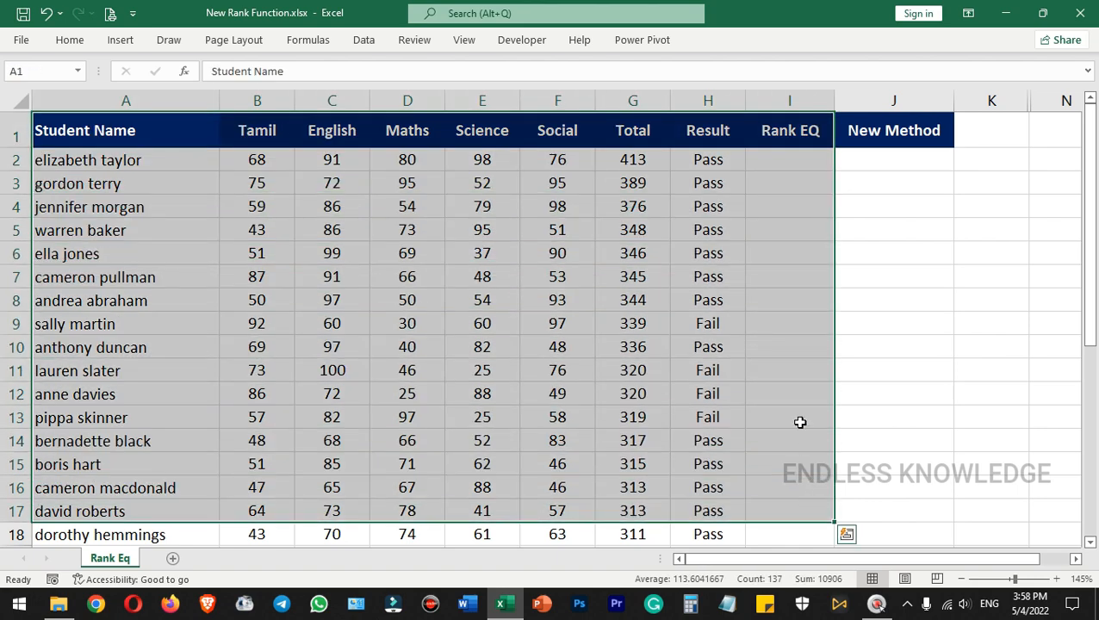
{"action": "left_click", "coordinate": [762, 157]}
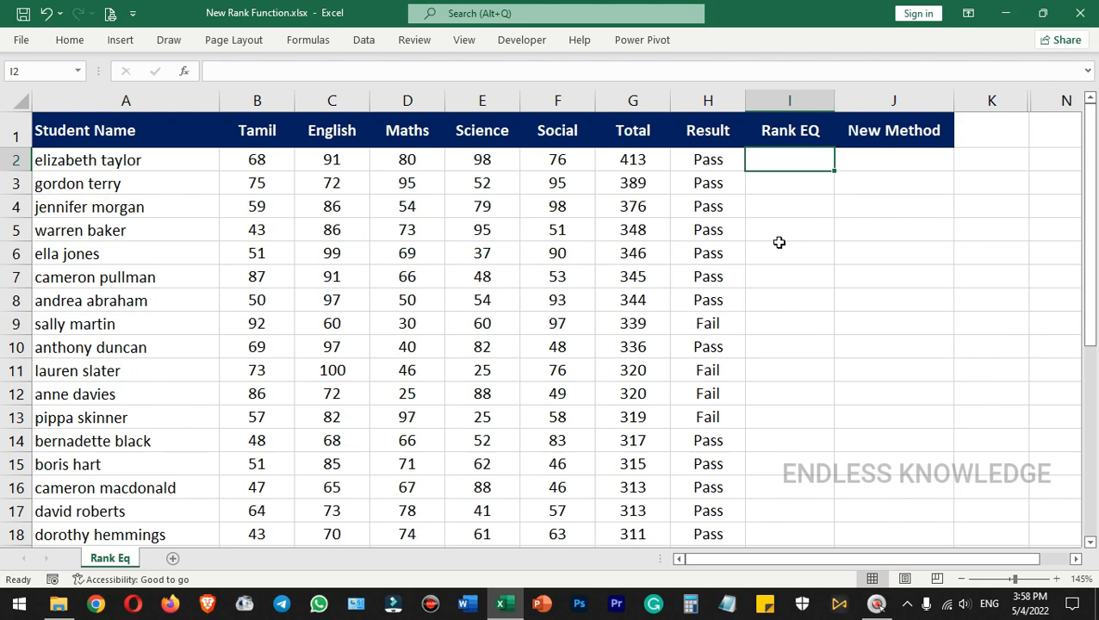
{"action": "left_click", "coordinate": [718, 163]}
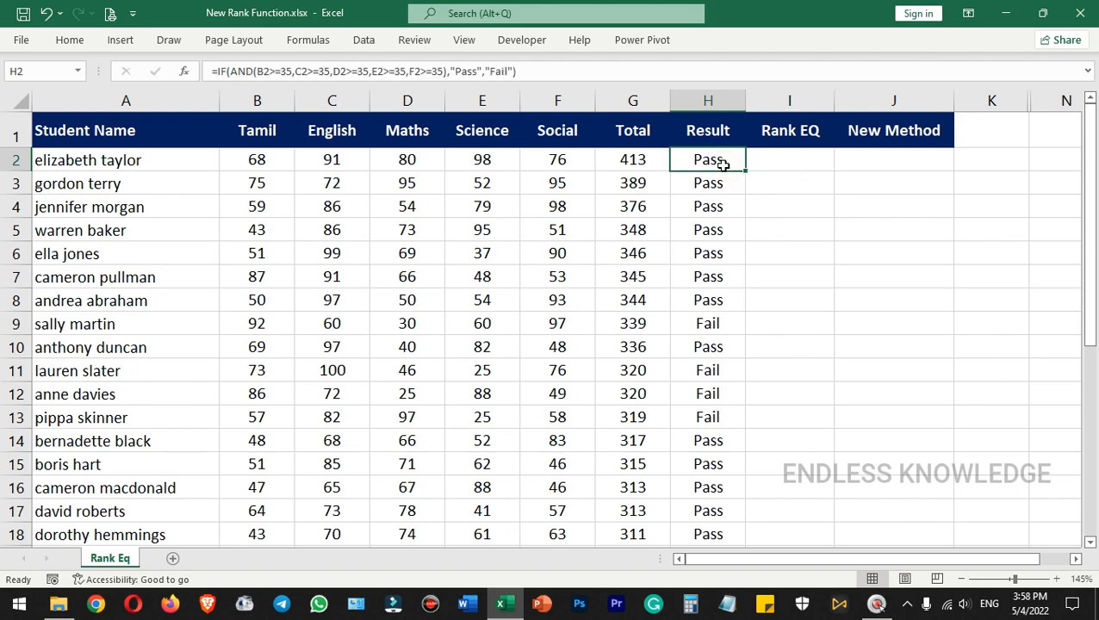
{"action": "left_click", "coordinate": [789, 160]}
{"action": "left_click", "coordinate": [711, 321]}
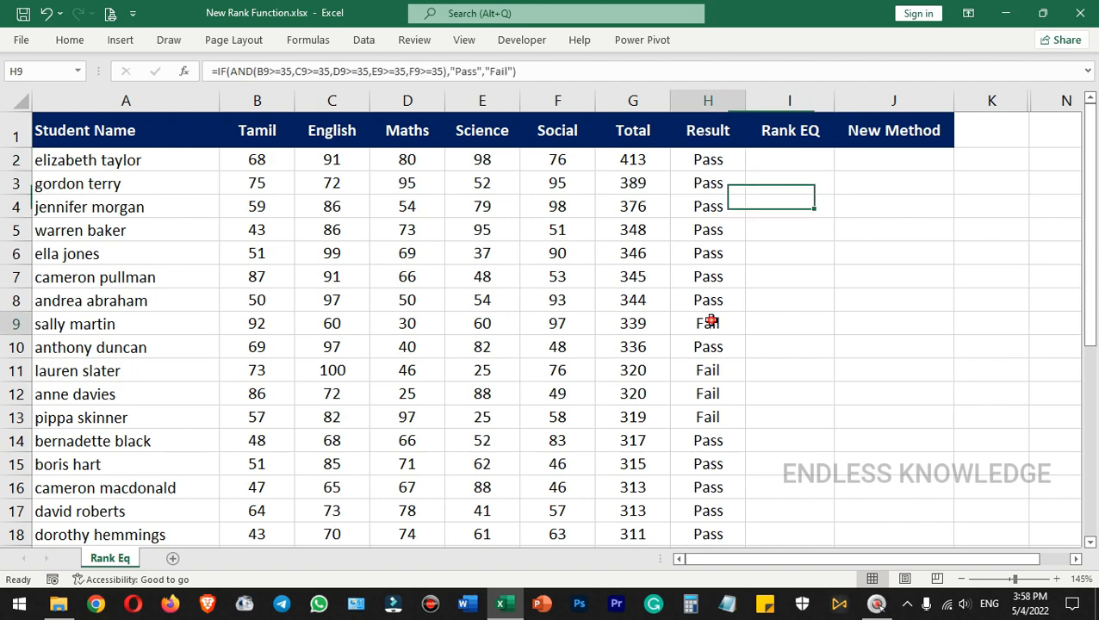
{"action": "left_click", "coordinate": [784, 323]}
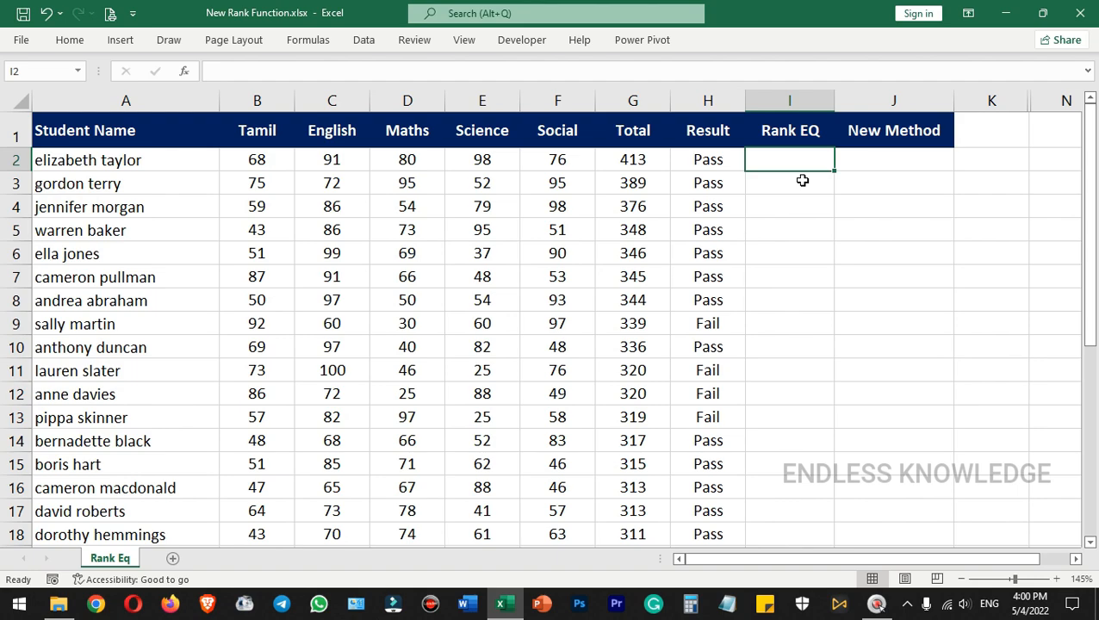
{"action": "left_click", "coordinate": [633, 101]}
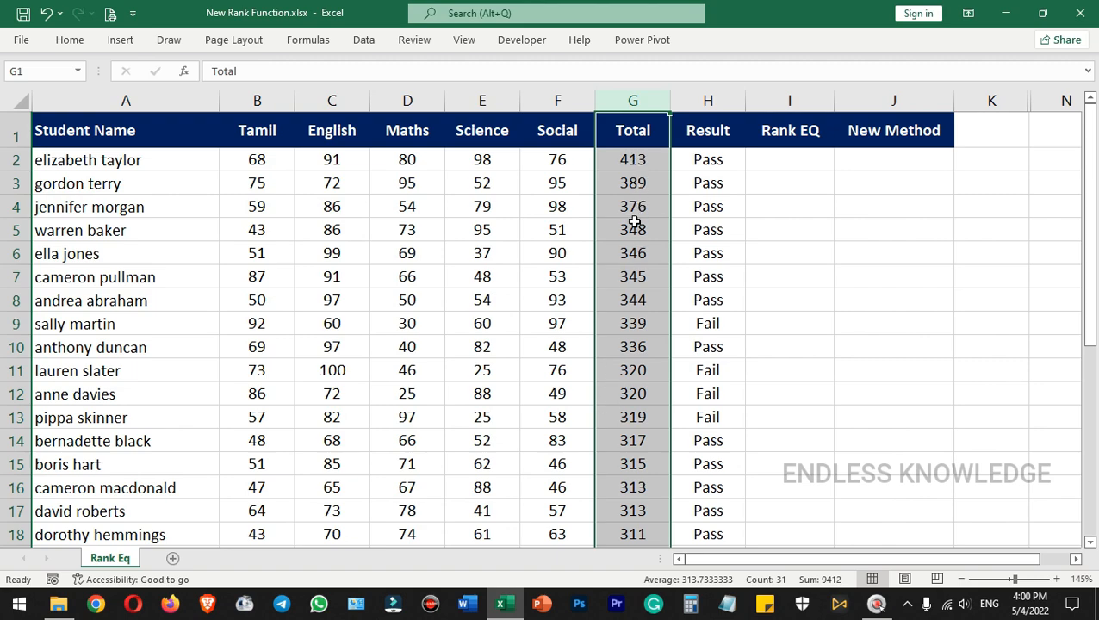
Start a RANK.EQ formula in cell I2 with the total in G2 as the number argument.
{"action": "left_click", "coordinate": [797, 161]}
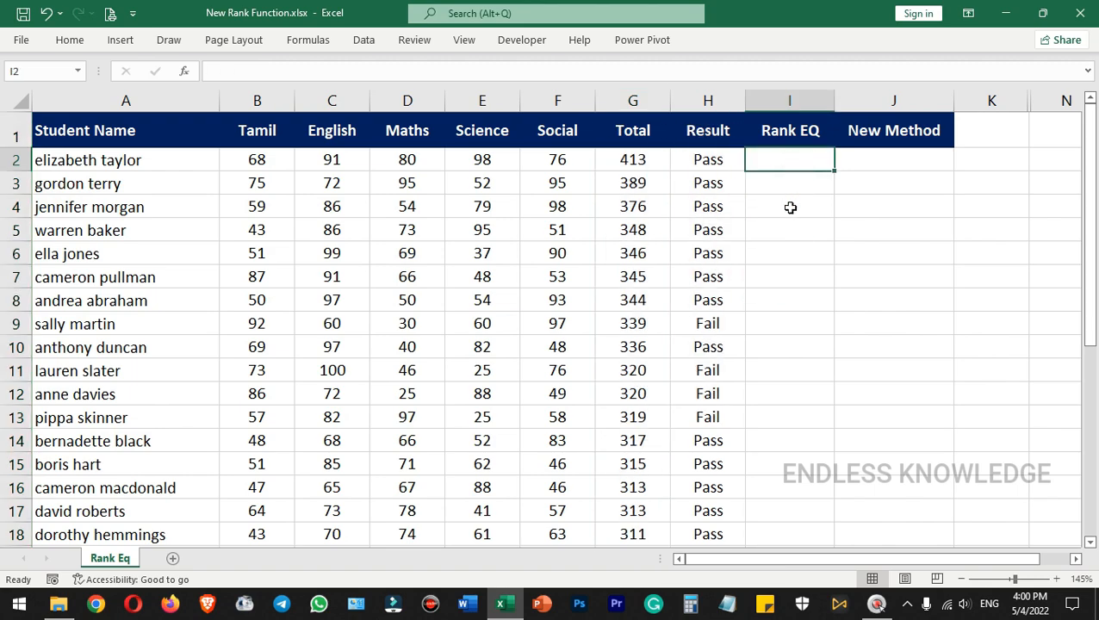
{"action": "type", "text": "=rank"}
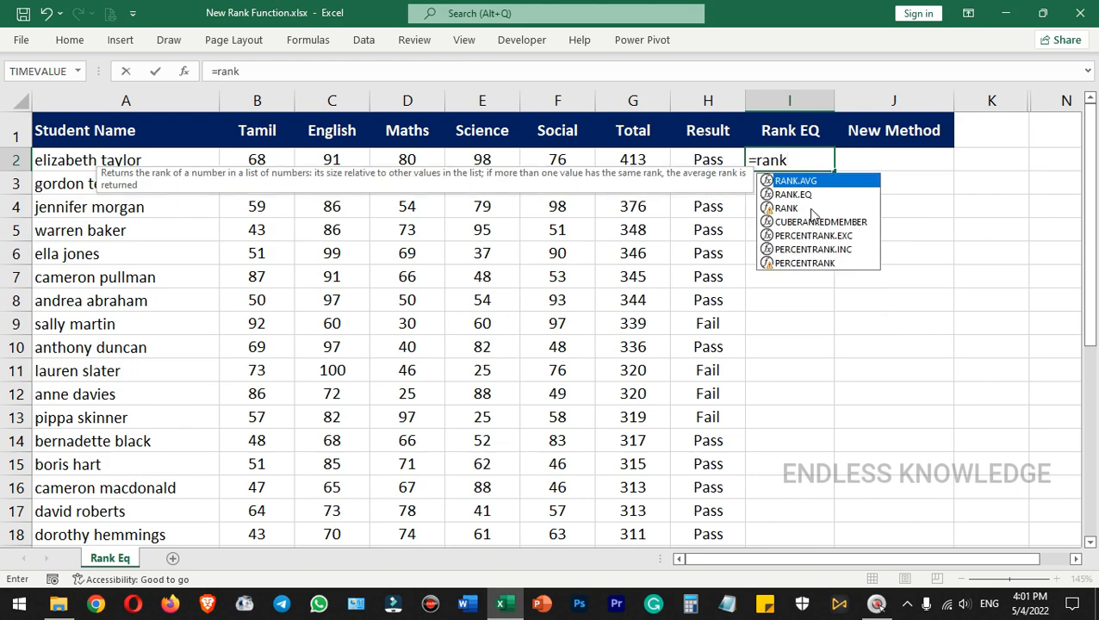
{"action": "left_click", "coordinate": [812, 209]}
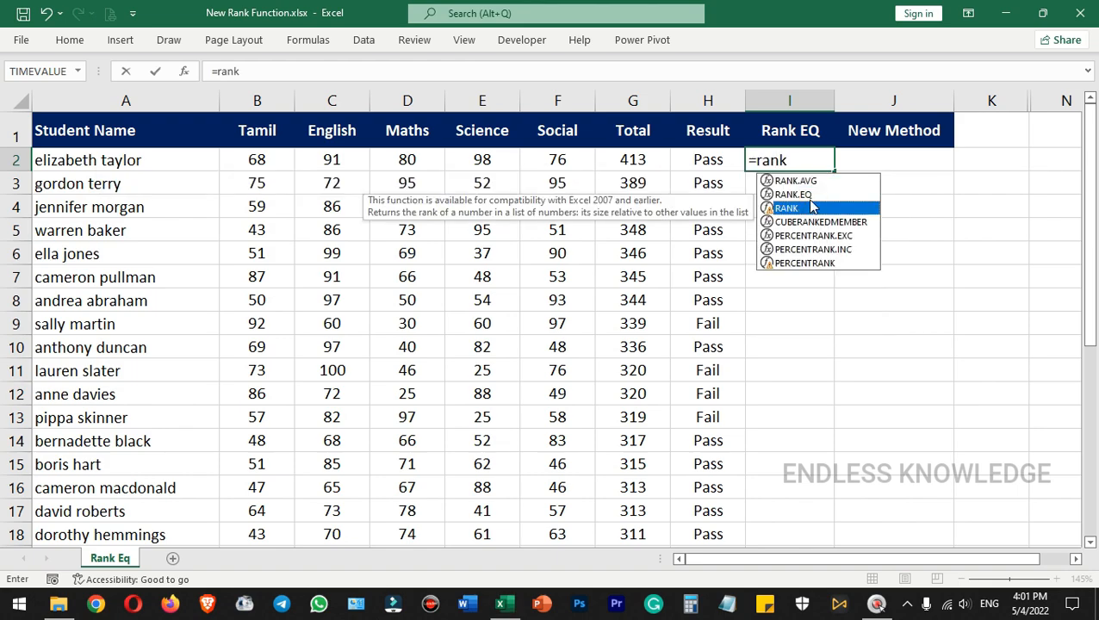
{"action": "left_click", "coordinate": [811, 195]}
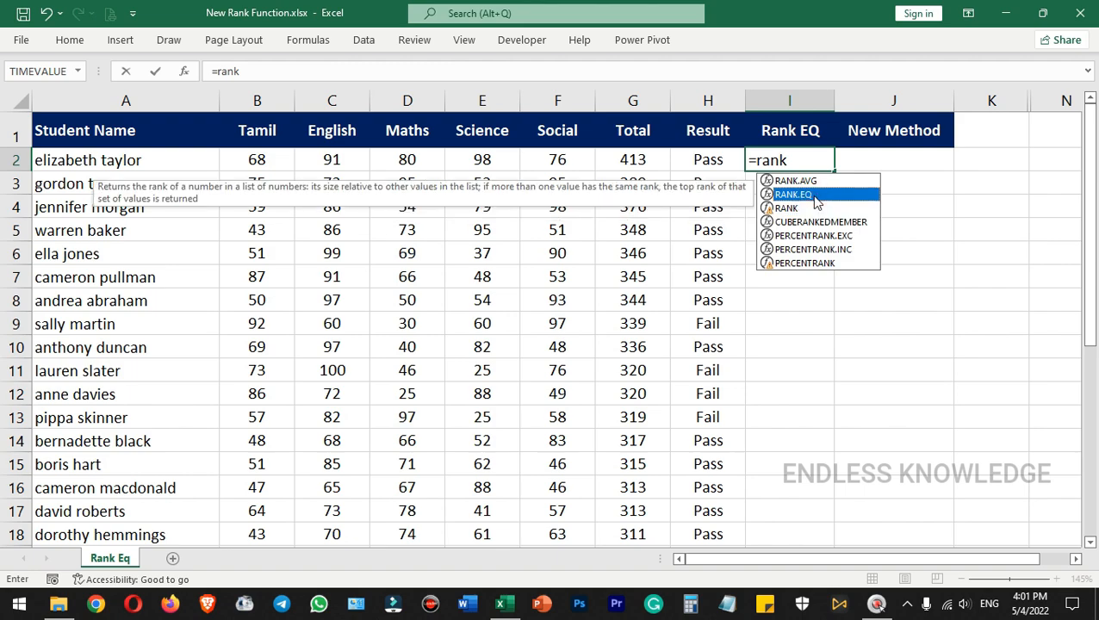
{"action": "double_click", "coordinate": [815, 197]}
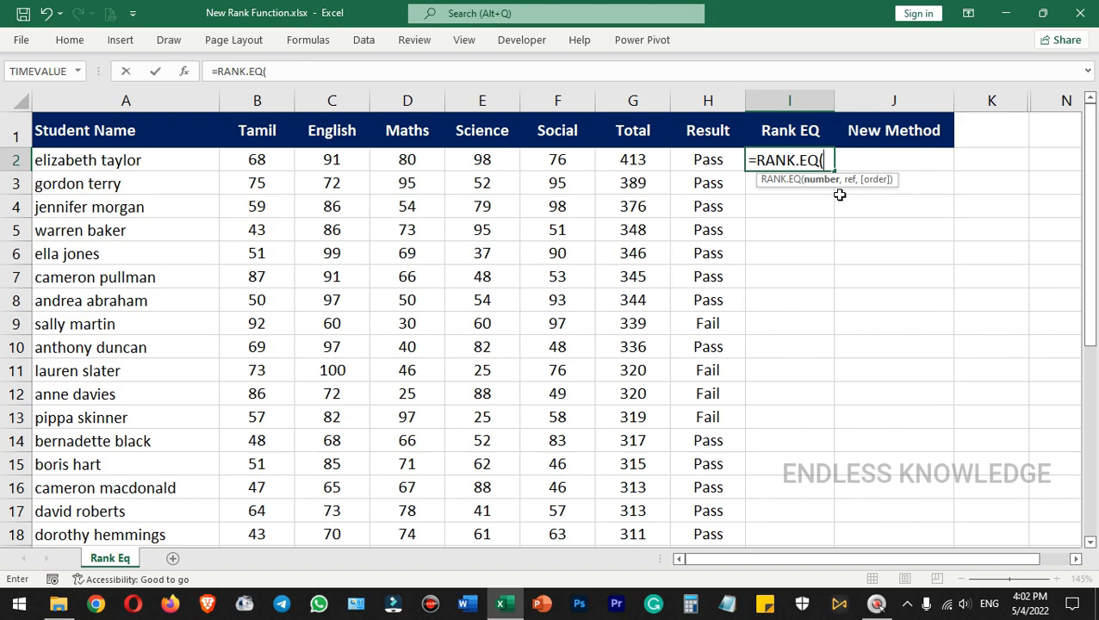
{"action": "key", "text": "ctrl"}
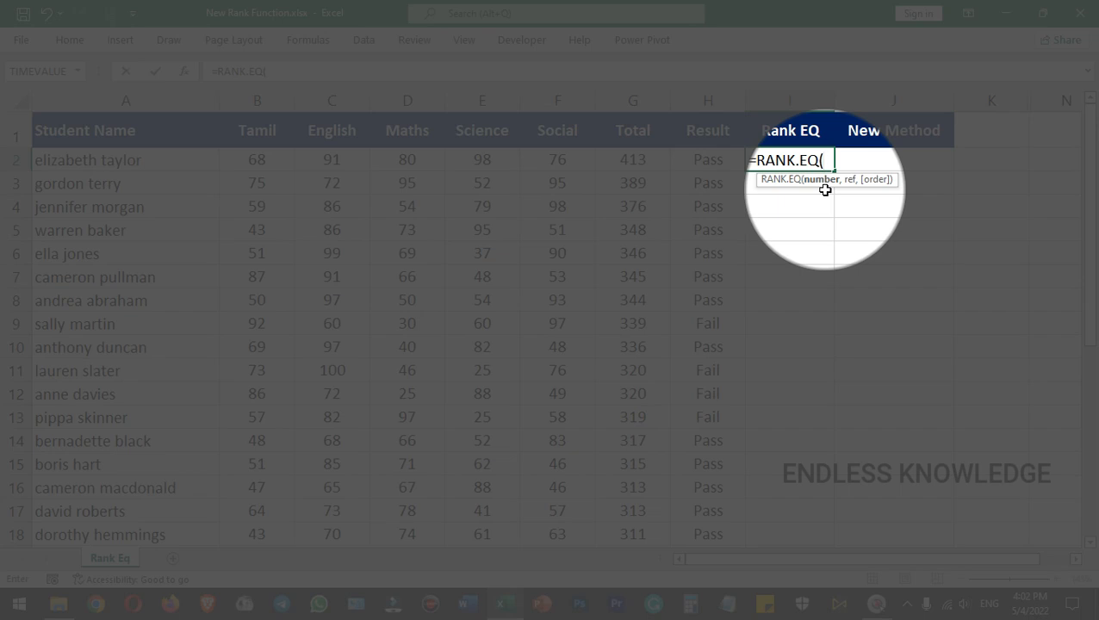
{"action": "type", "text": ","}
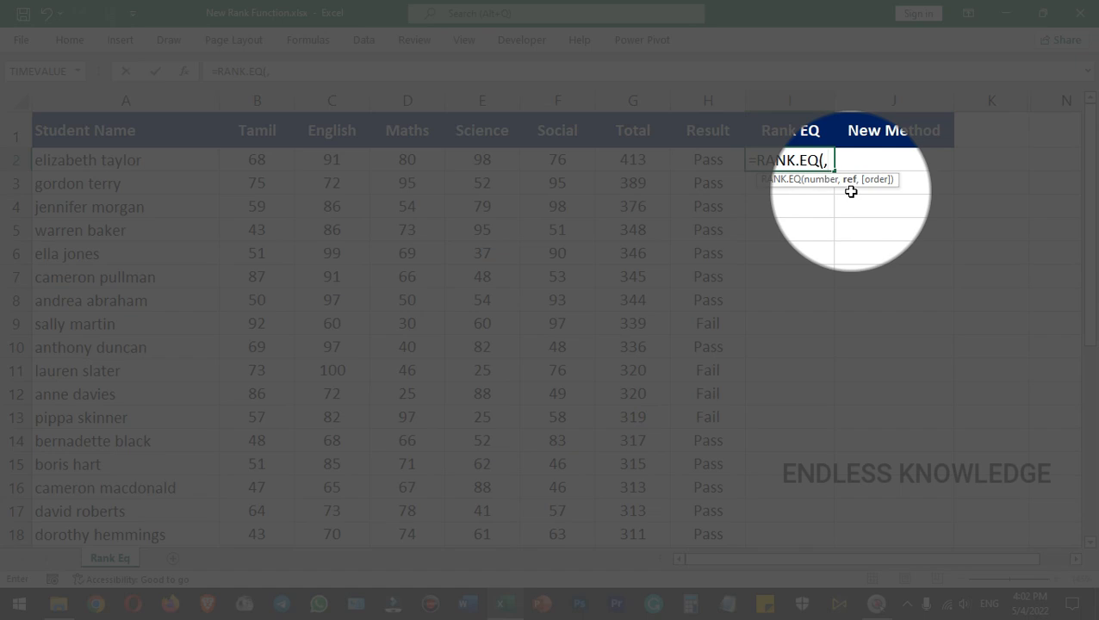
{"action": "type", "text": ","}
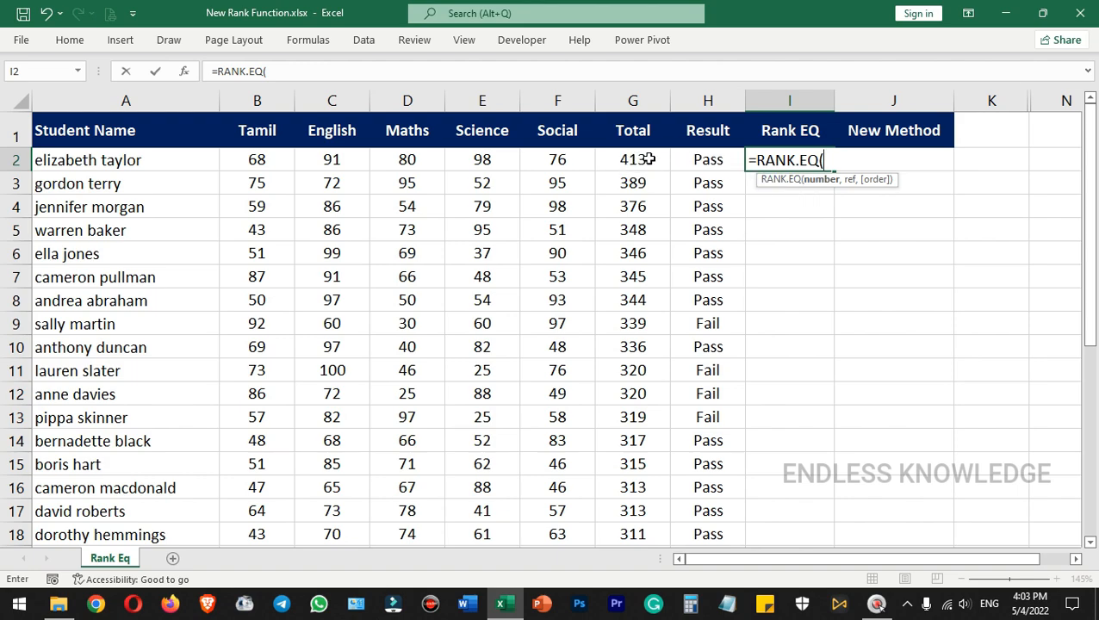
{"action": "left_click", "coordinate": [649, 159]}
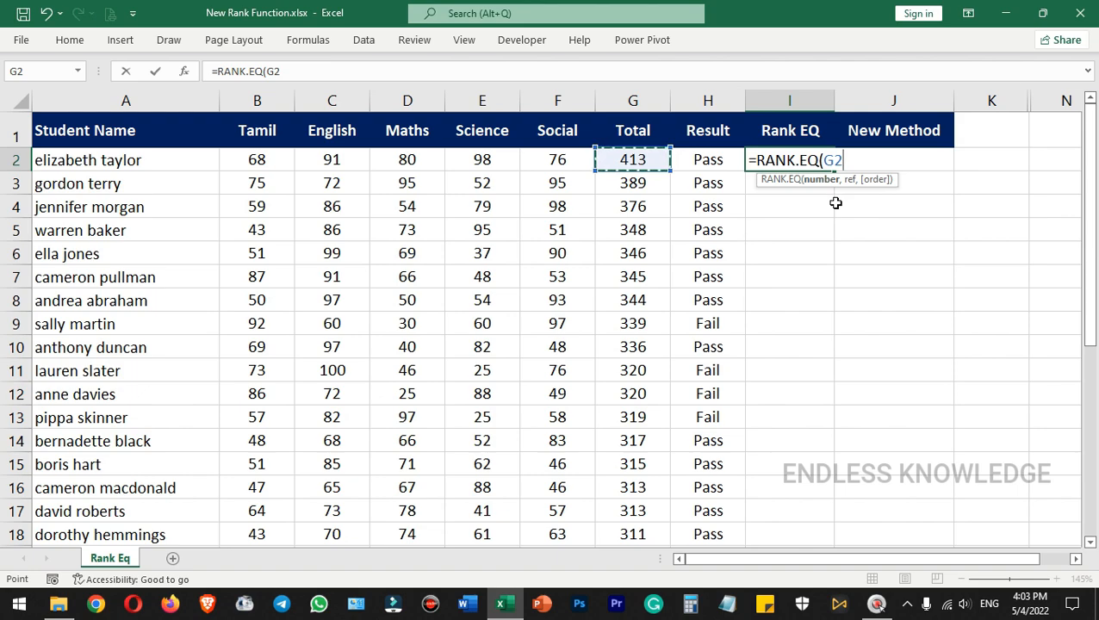
{"action": "type", "text": ","}
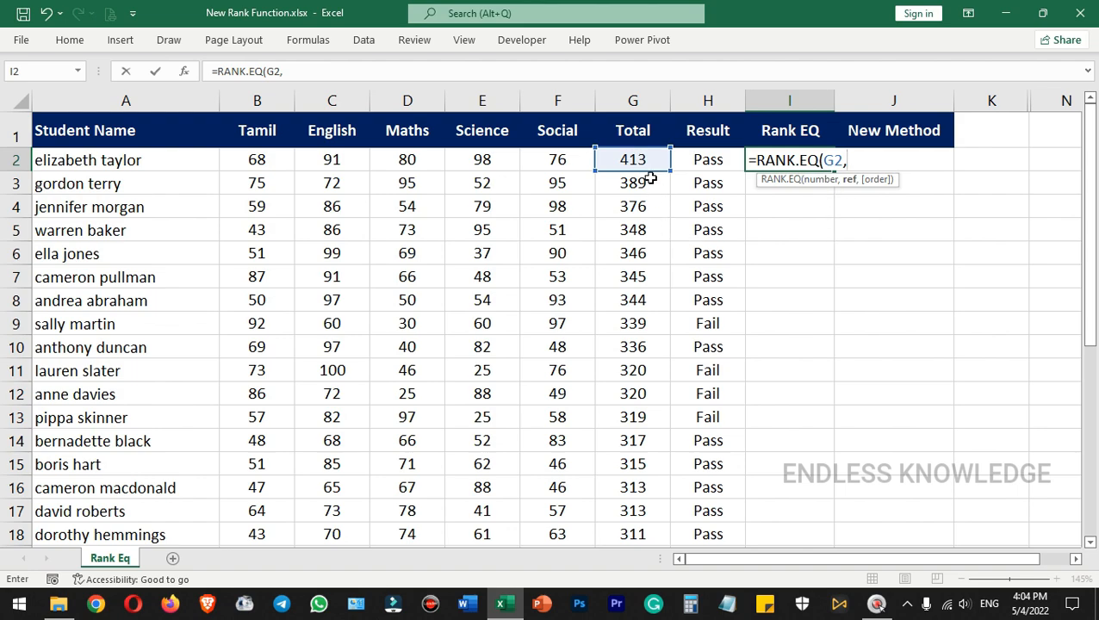
Set the formula's ref argument to all totals as the absolute range $G$2:$G$31.
{"action": "left_click_drag", "start_coordinate": [648, 160], "coordinate": [626, 244]}
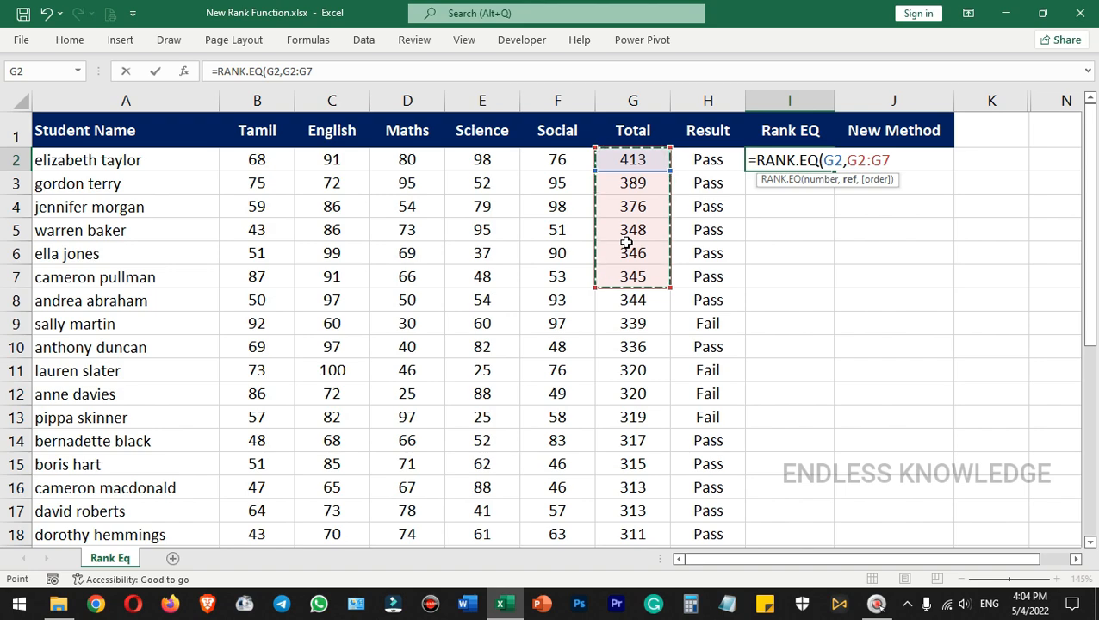
{"action": "left_click", "coordinate": [646, 161]}
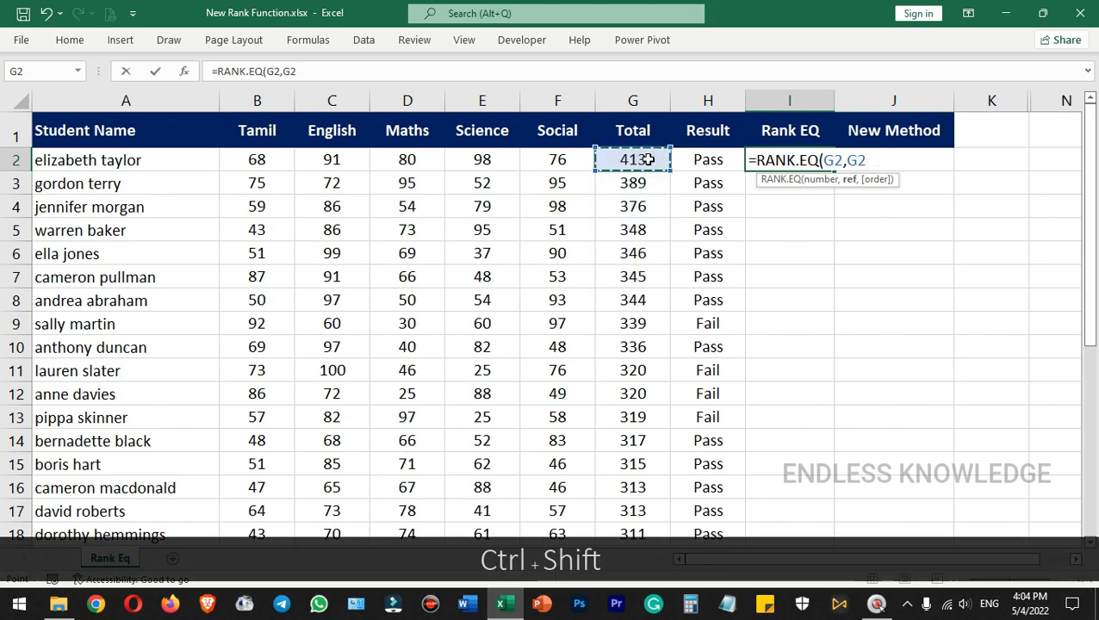
{"action": "key", "text": "ctrl+shift+Down"}
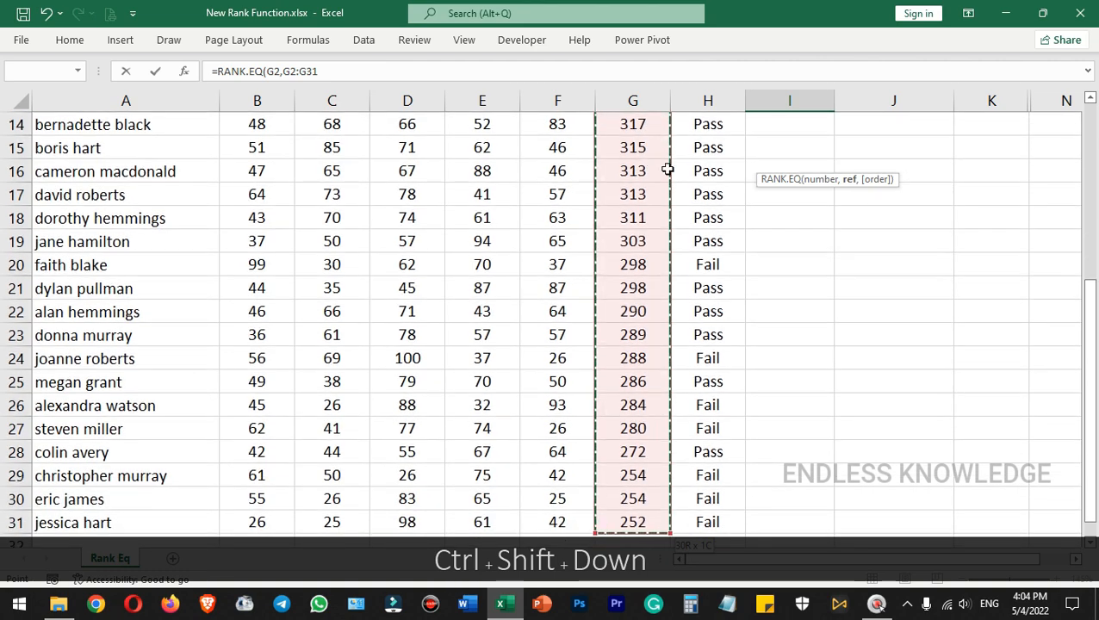
{"action": "scroll", "coordinate": [842, 257], "scroll_direction": "up", "scroll_amount": 5}
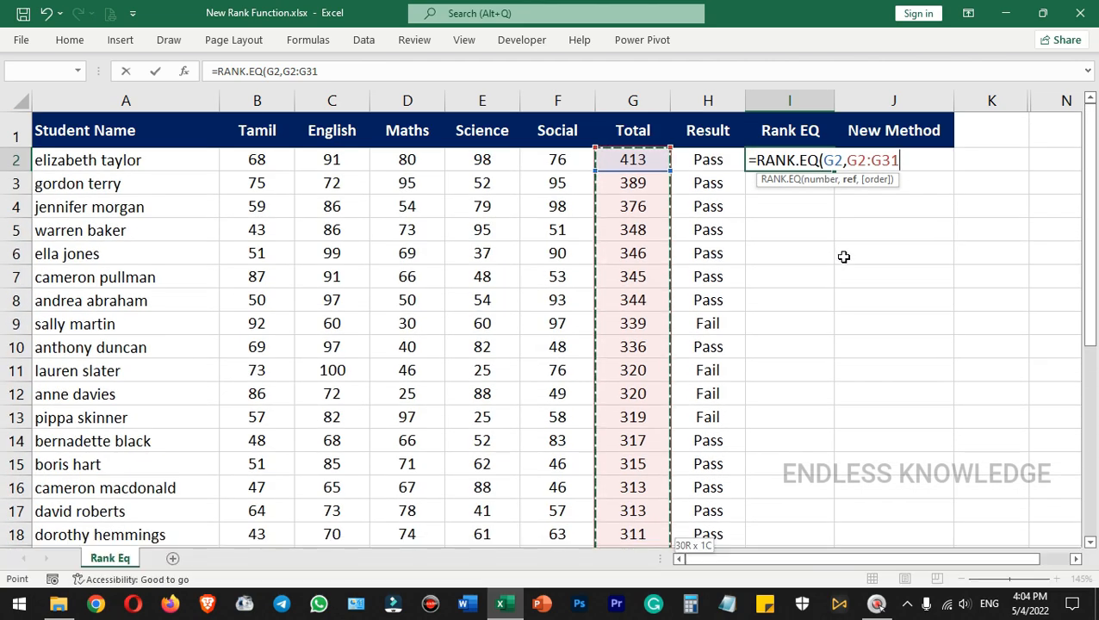
{"action": "key", "text": "F4"}
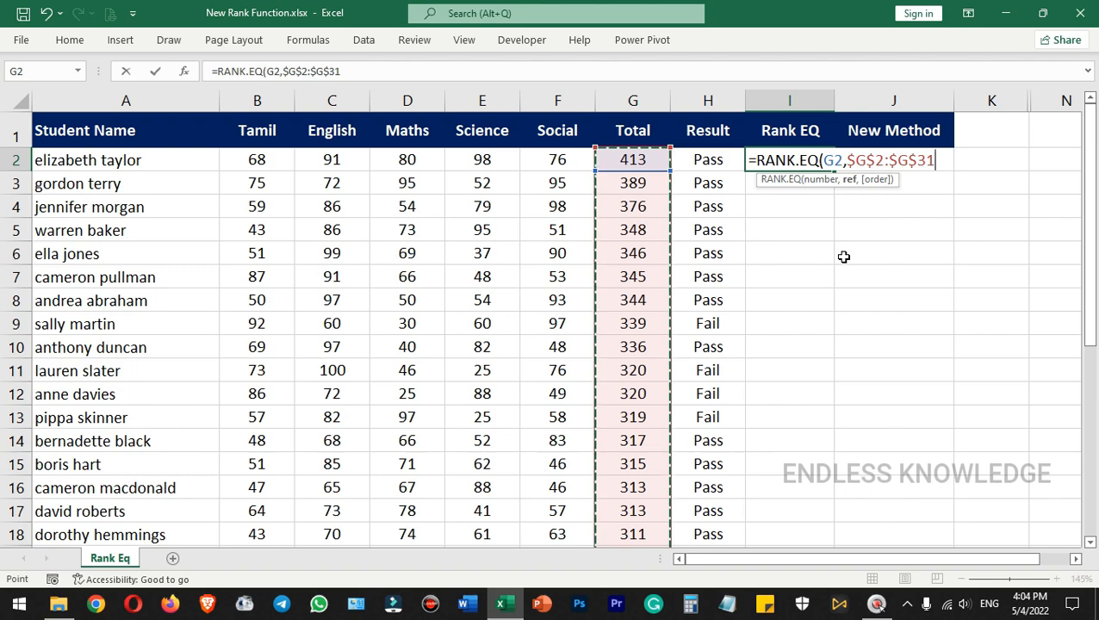
Complete the RANK.EQ formula with order 0 (descending) and fill it down the Rank EQ column.
{"action": "type", "text": ","}
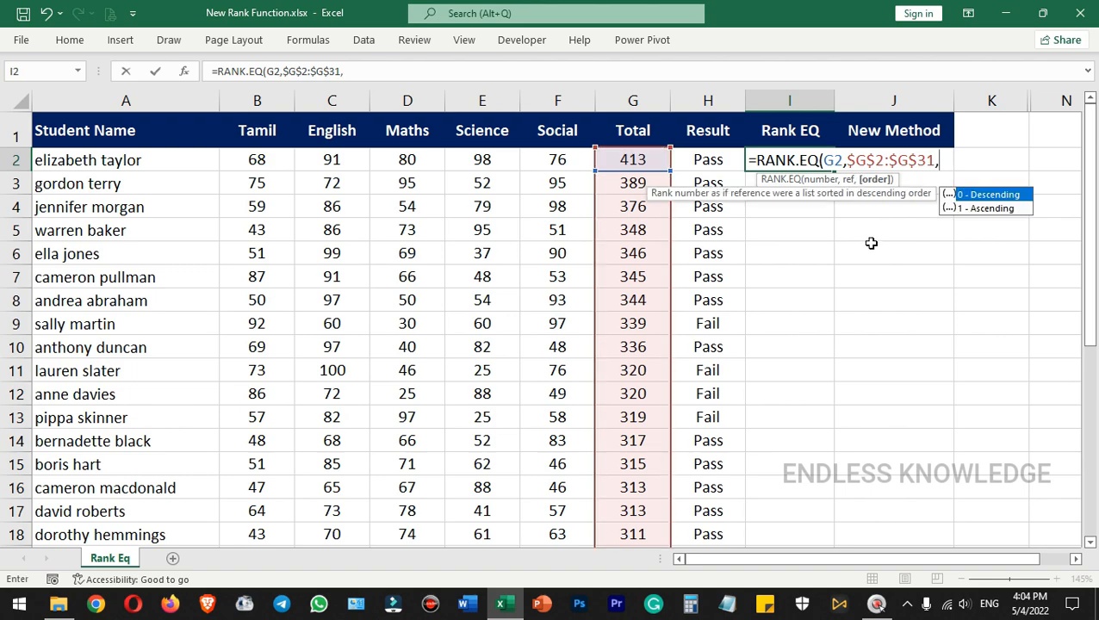
{"action": "key", "text": "BackSpace"}
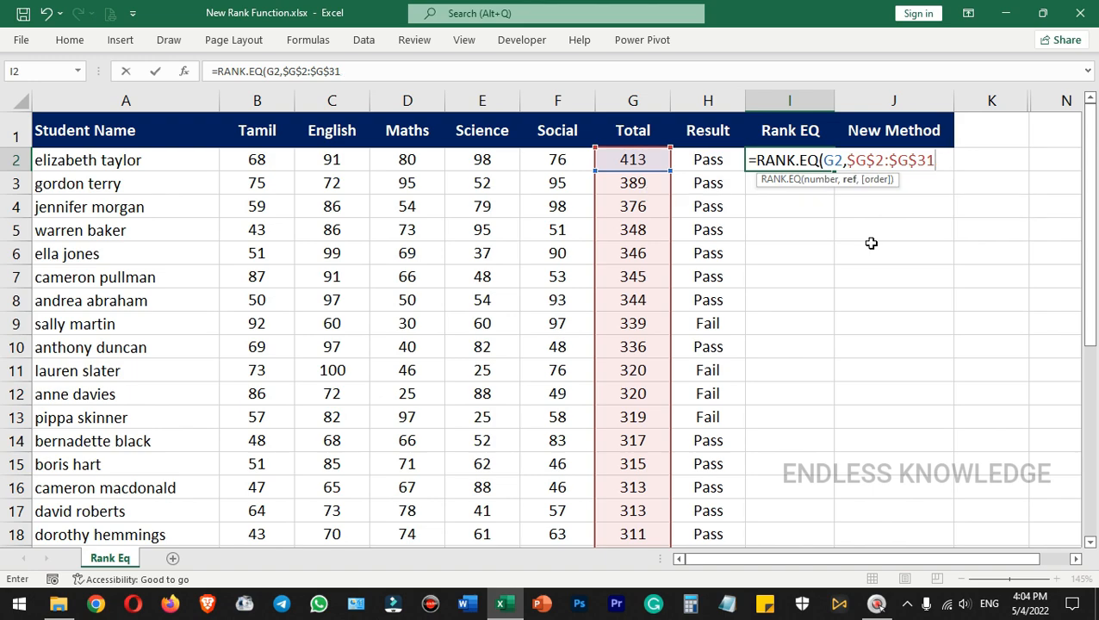
{"action": "type", "text": ",0)"}
{"action": "key", "text": "Return"}
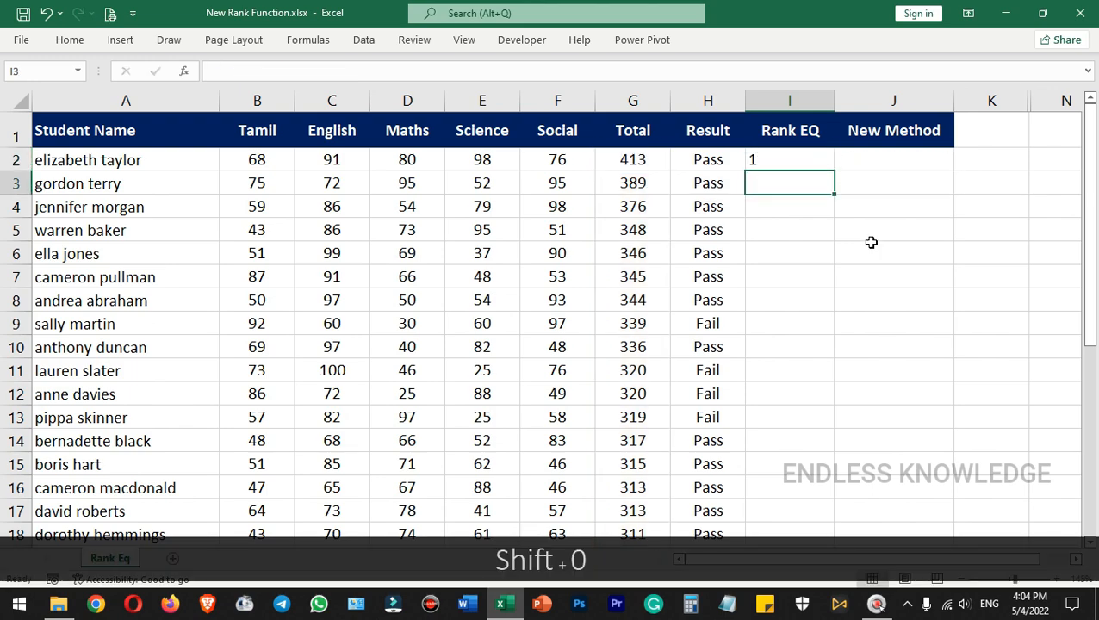
{"action": "left_click", "coordinate": [816, 160]}
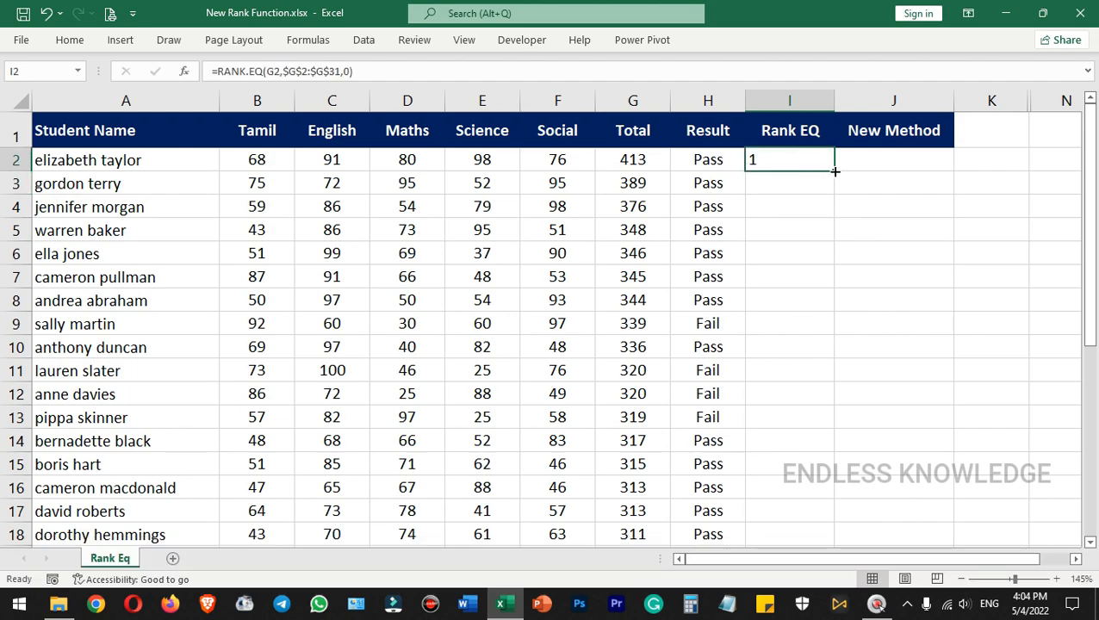
{"action": "double_click", "coordinate": [835, 172]}
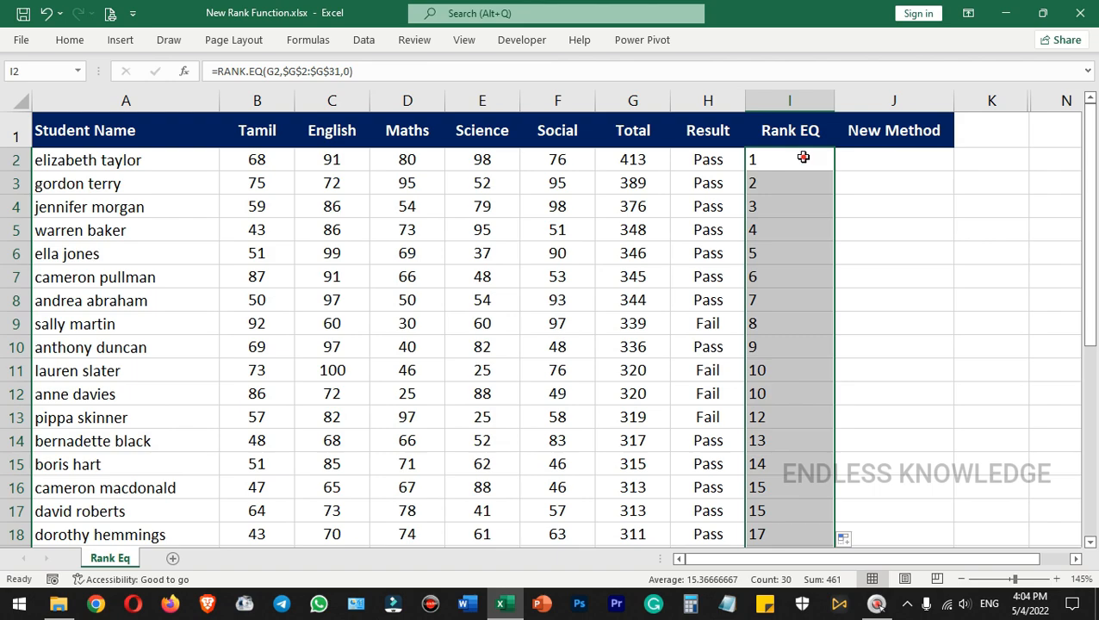
Examine the ranks in the Rank EQ column, comparing totals, results and ranks in rows 11 to 13.
{"action": "left_click_drag", "start_coordinate": [803, 158], "coordinate": [796, 349]}
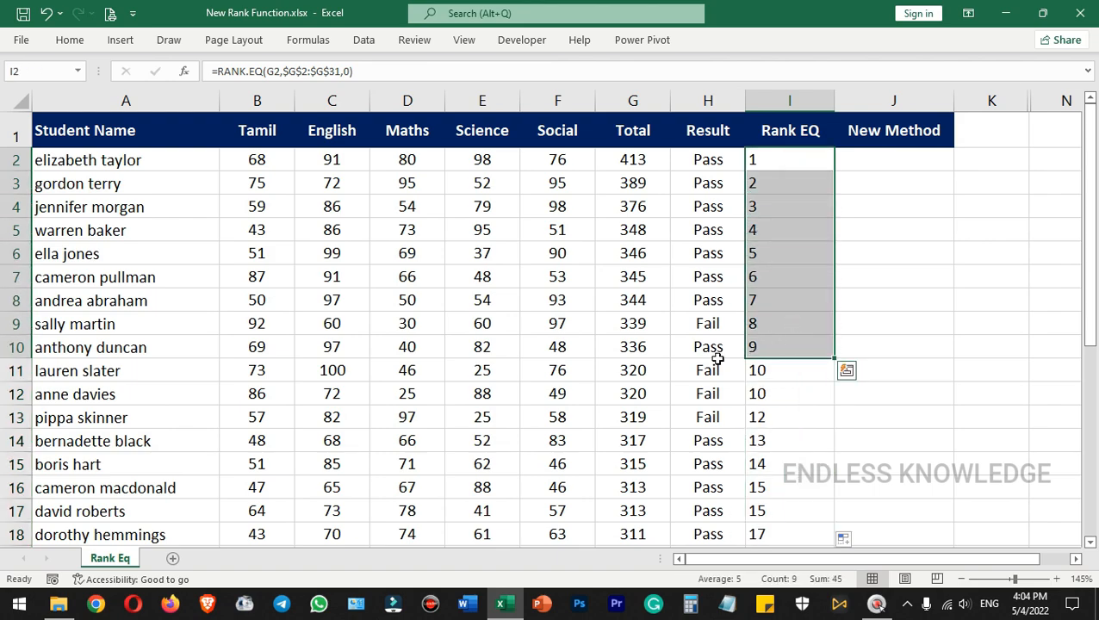
{"action": "left_click_drag", "start_coordinate": [642, 374], "coordinate": [644, 387]}
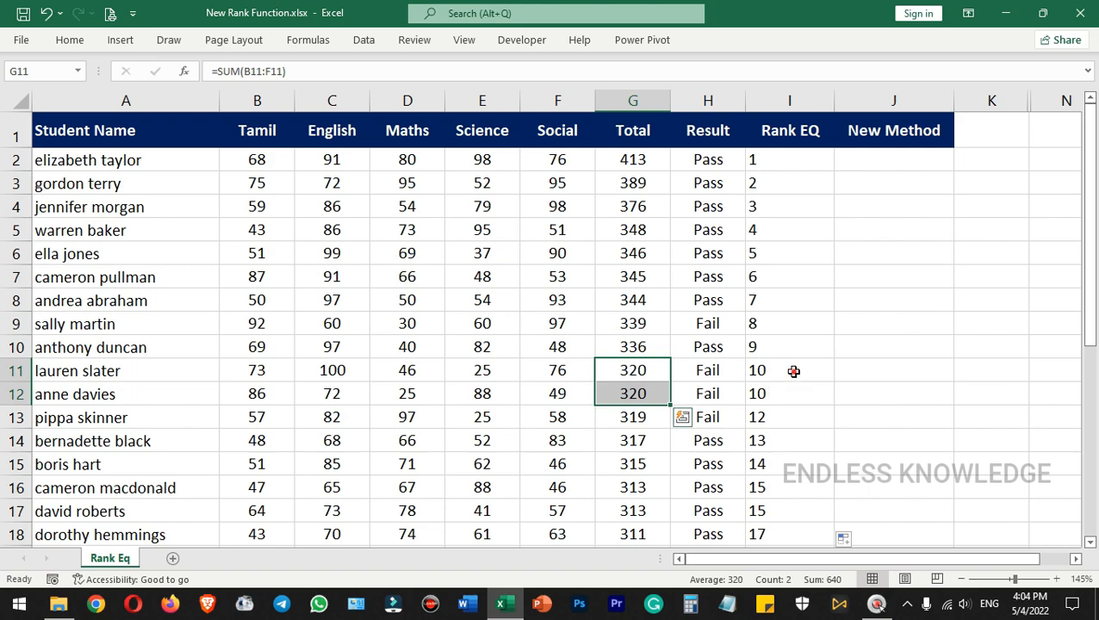
{"action": "left_click_drag", "start_coordinate": [793, 371], "coordinate": [794, 393]}
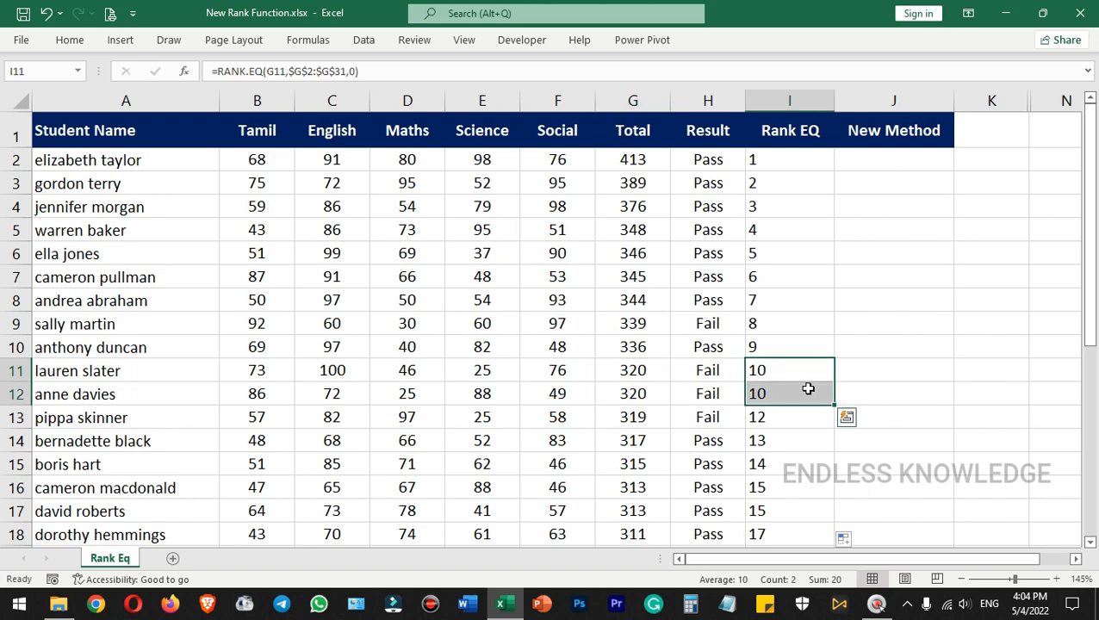
{"action": "left_click_drag", "start_coordinate": [734, 368], "coordinate": [733, 394]}
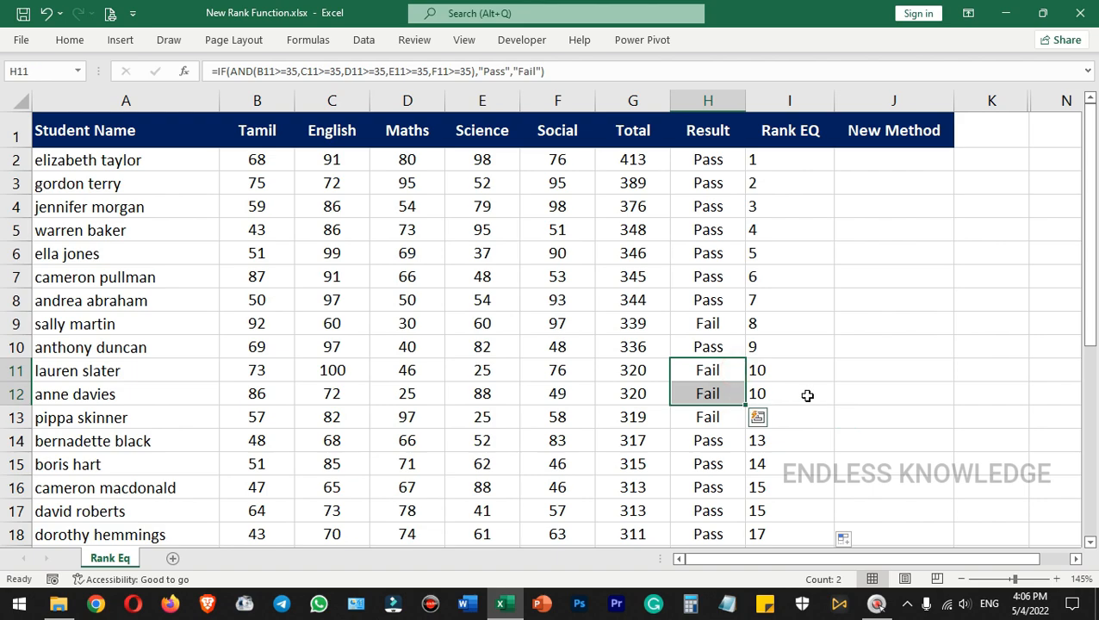
{"action": "left_click_drag", "start_coordinate": [805, 372], "coordinate": [807, 419]}
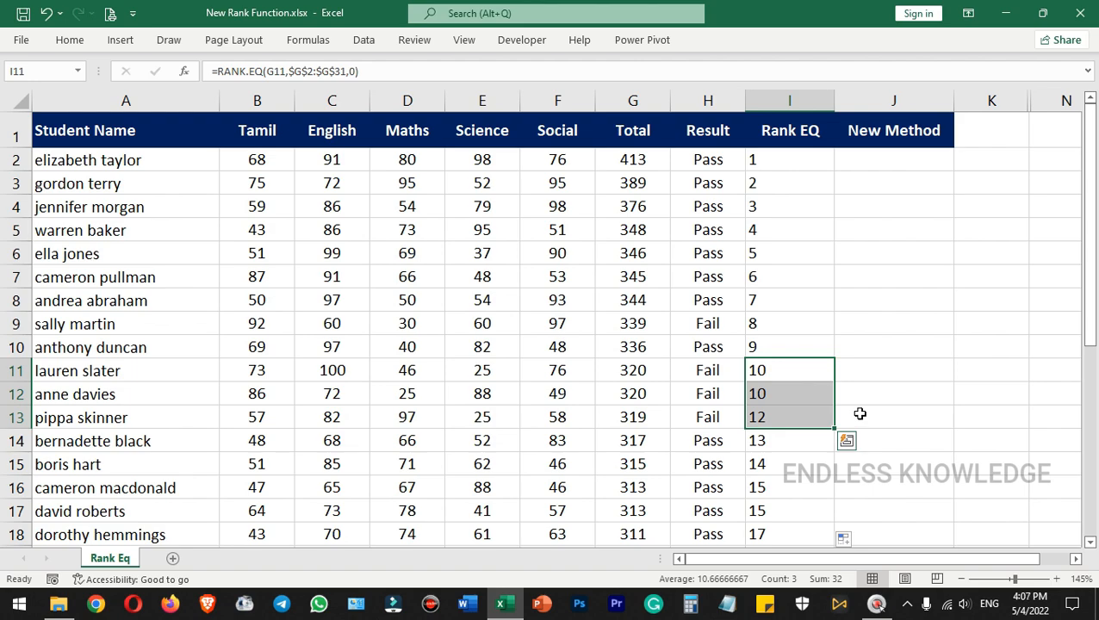
{"action": "left_click", "coordinate": [791, 164]}
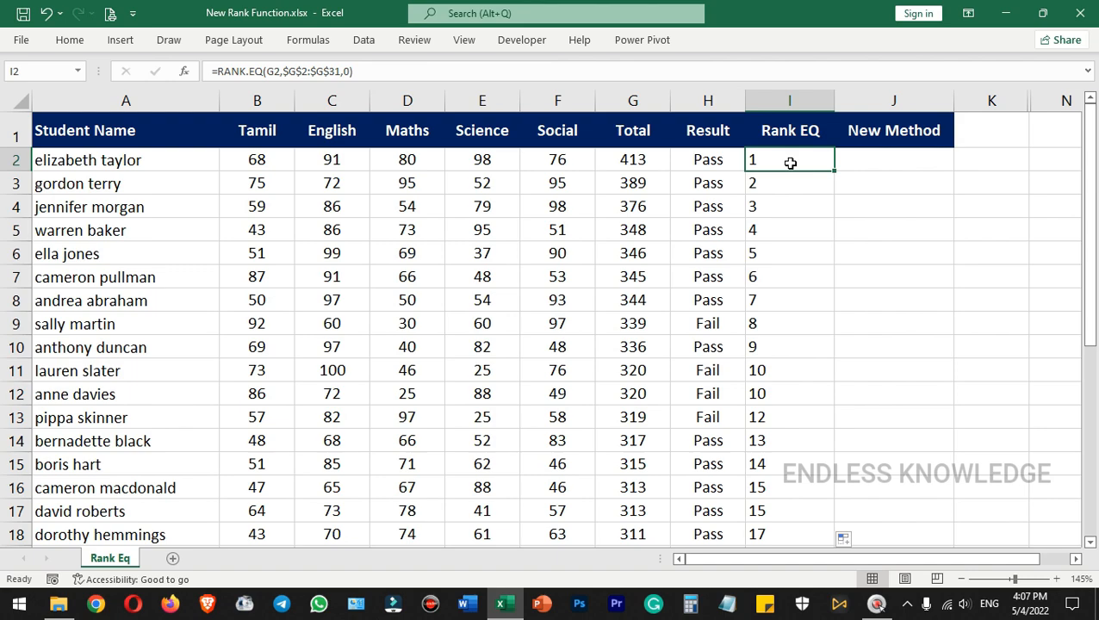
Rename the New Method header in J1 as Countif.
{"action": "left_click", "coordinate": [859, 166]}
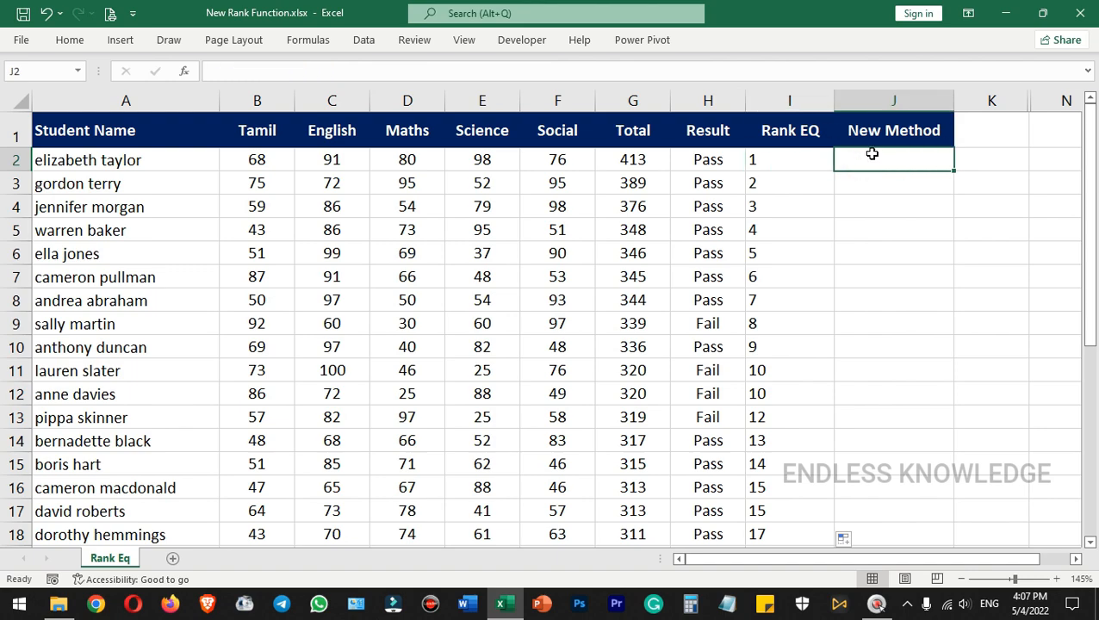
{"action": "left_click", "coordinate": [884, 136]}
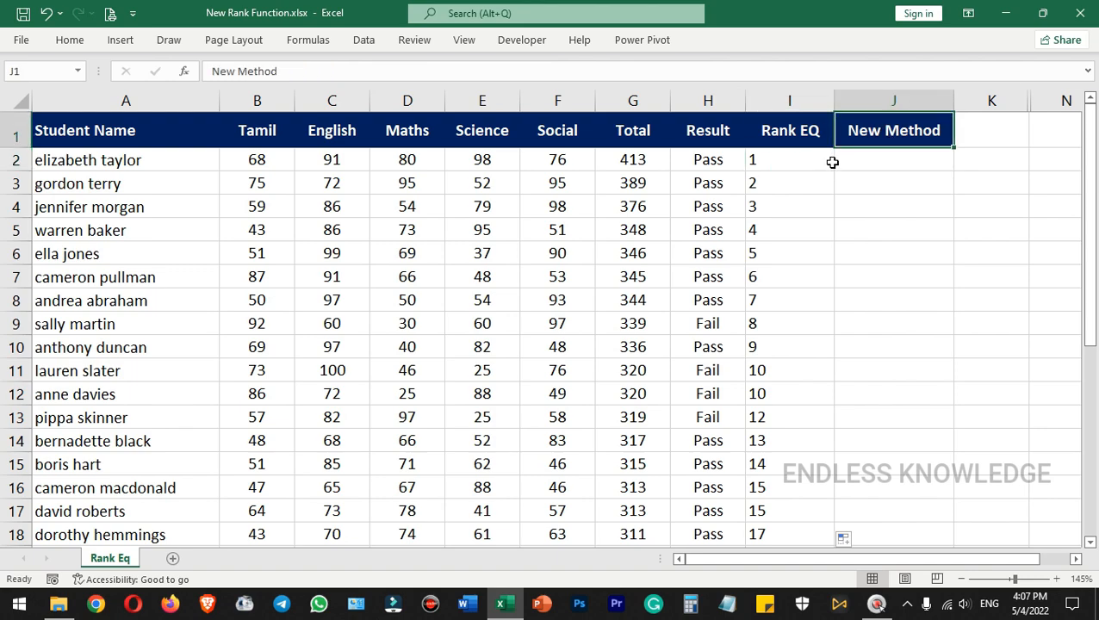
{"action": "type", "text": "Countif"}
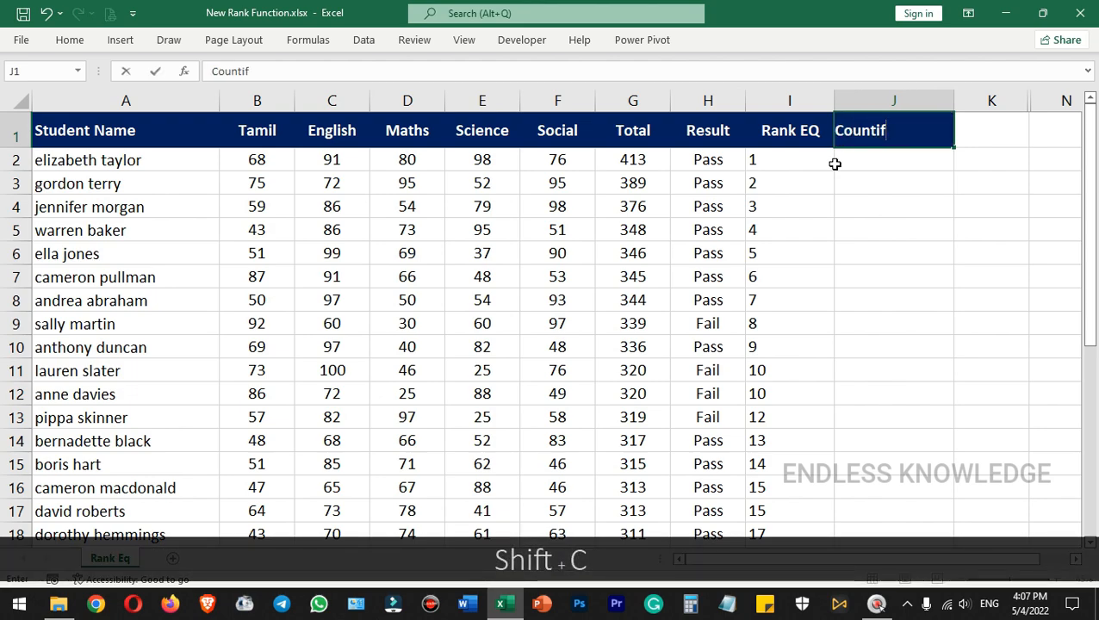
{"action": "left_click", "coordinate": [835, 163]}
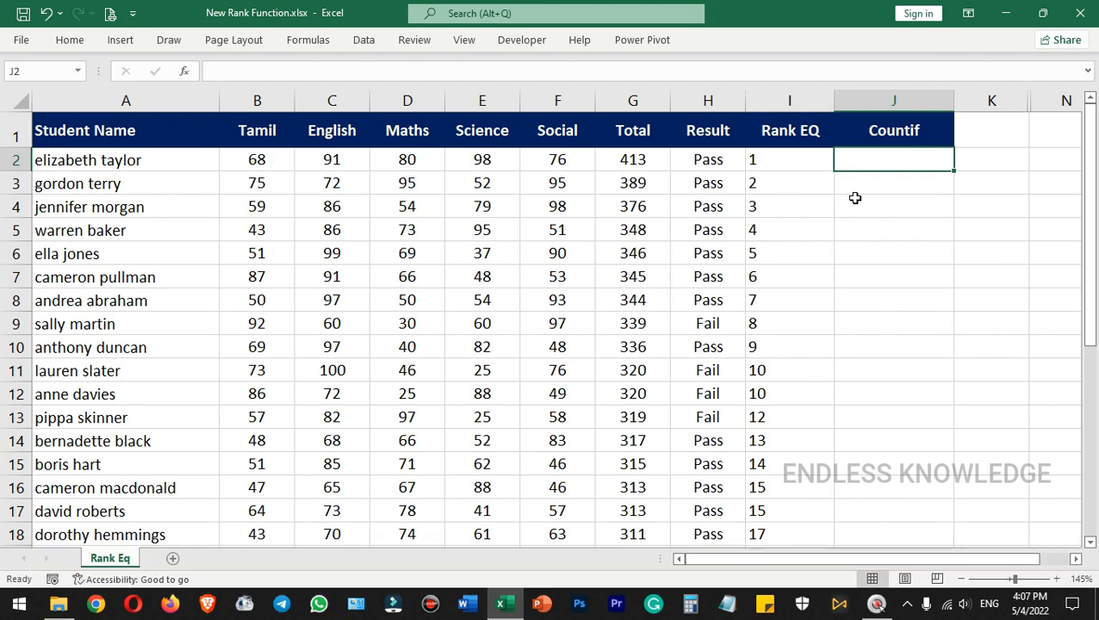
Enter a COUNTIF formula in J2 that counts "Fail" in the results range H2:H13.
{"action": "type", "text": "=c"}
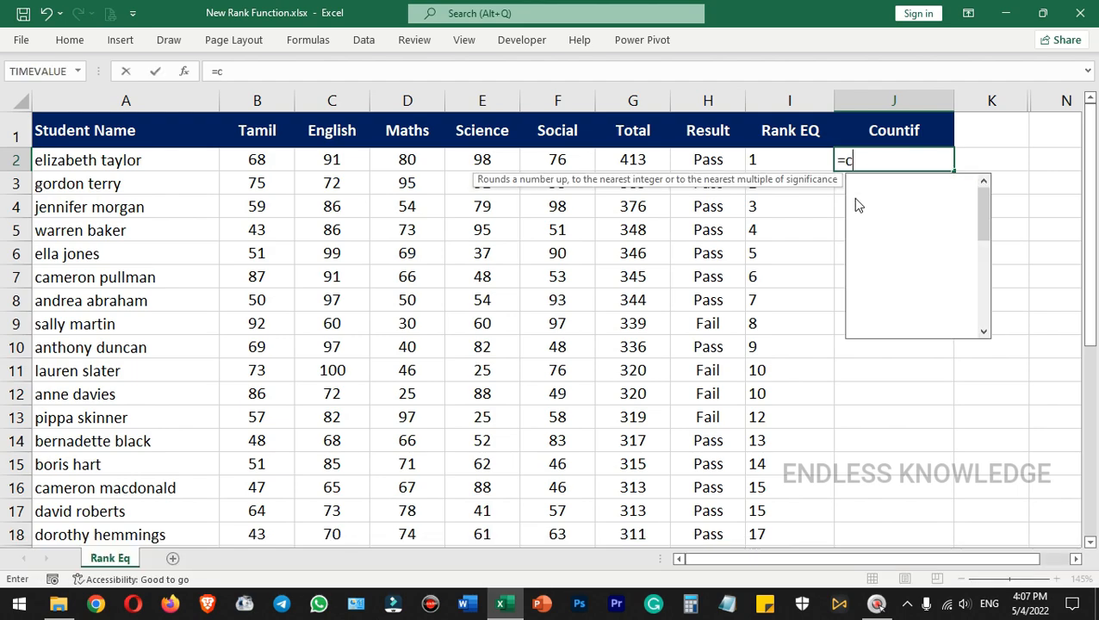
{"action": "type", "text": "ounti"}
{"action": "key", "text": "Tab"}
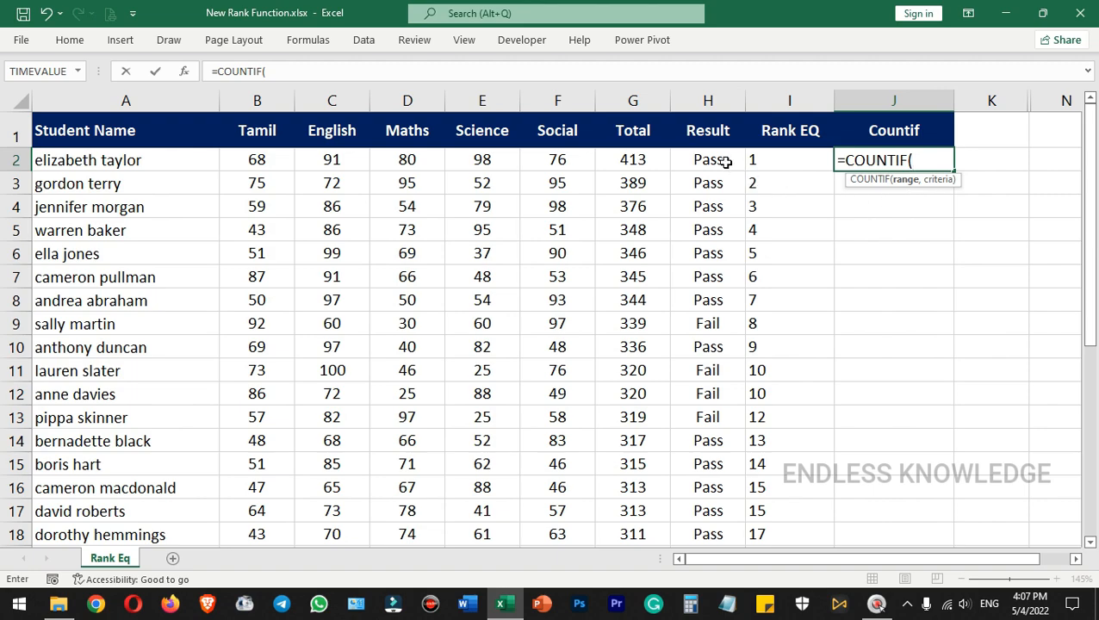
{"action": "left_click_drag", "start_coordinate": [722, 160], "coordinate": [717, 419]}
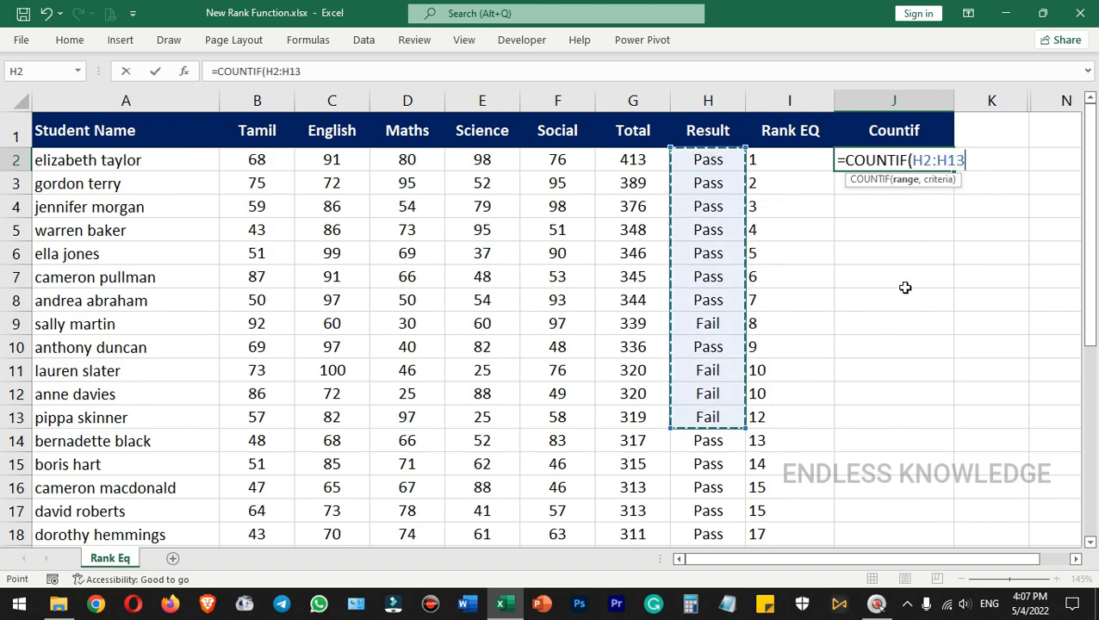
{"action": "type", "text": ","}
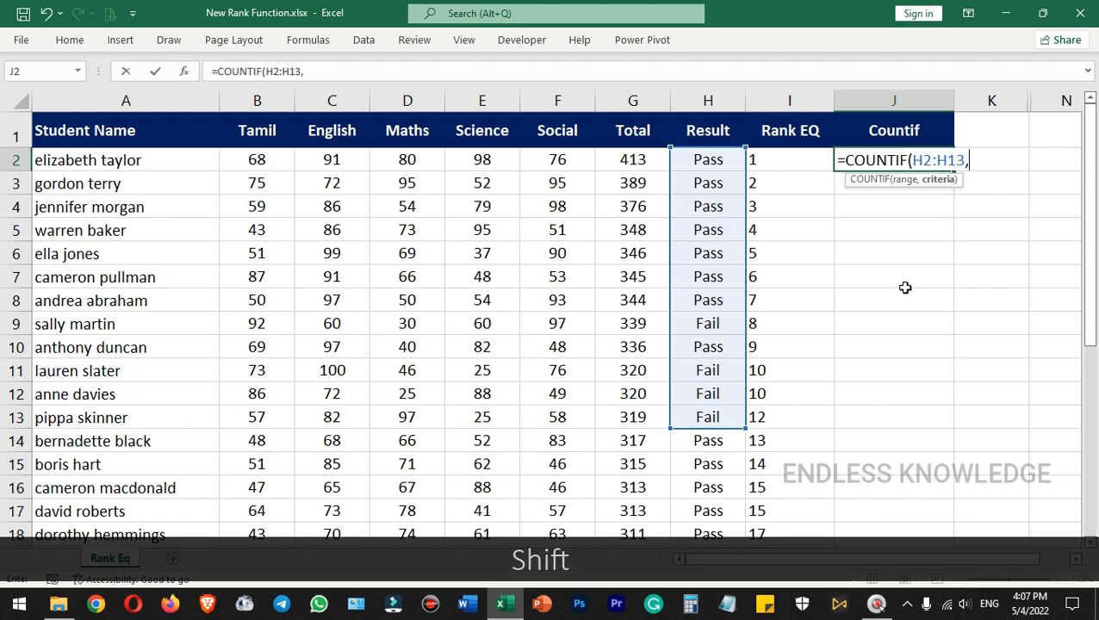
{"action": "type", "text": "\"Fai"}
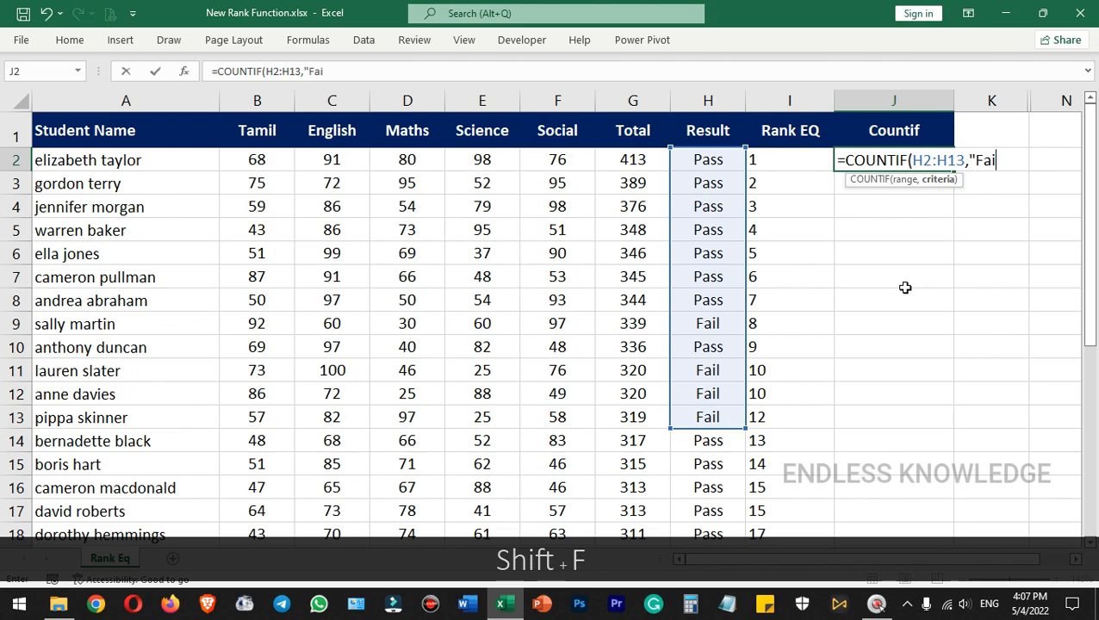
{"action": "type", "text": "l\")"}
{"action": "key", "text": "Return"}
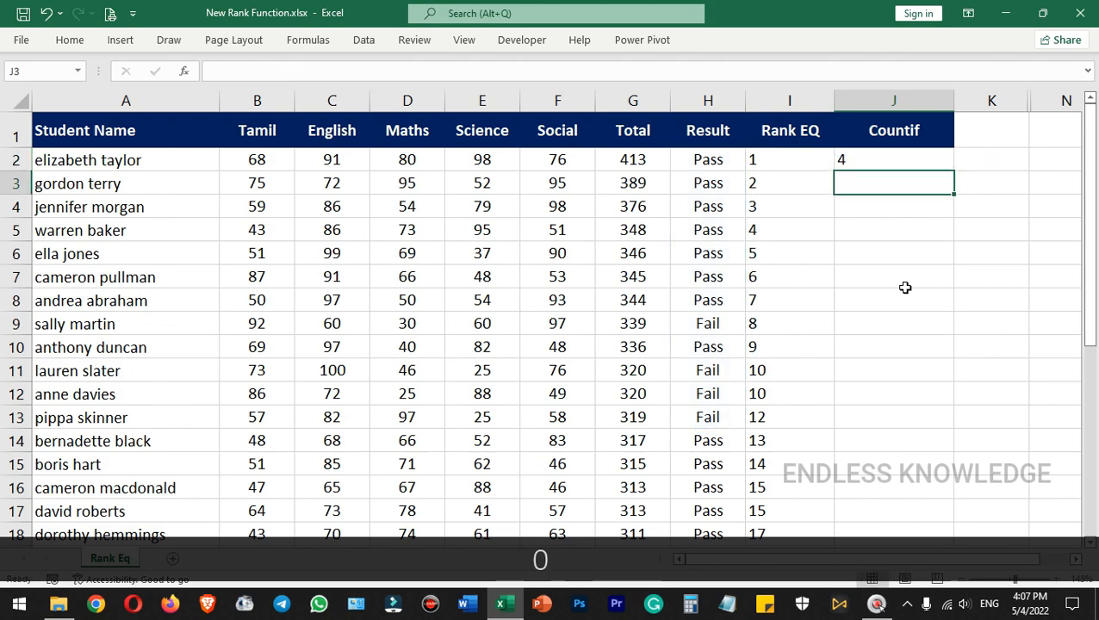
Review the range and criteria of the "Fail" count in J2 and delete the formula.
{"action": "left_click", "coordinate": [884, 164]}
{"action": "key", "text": "F2"}
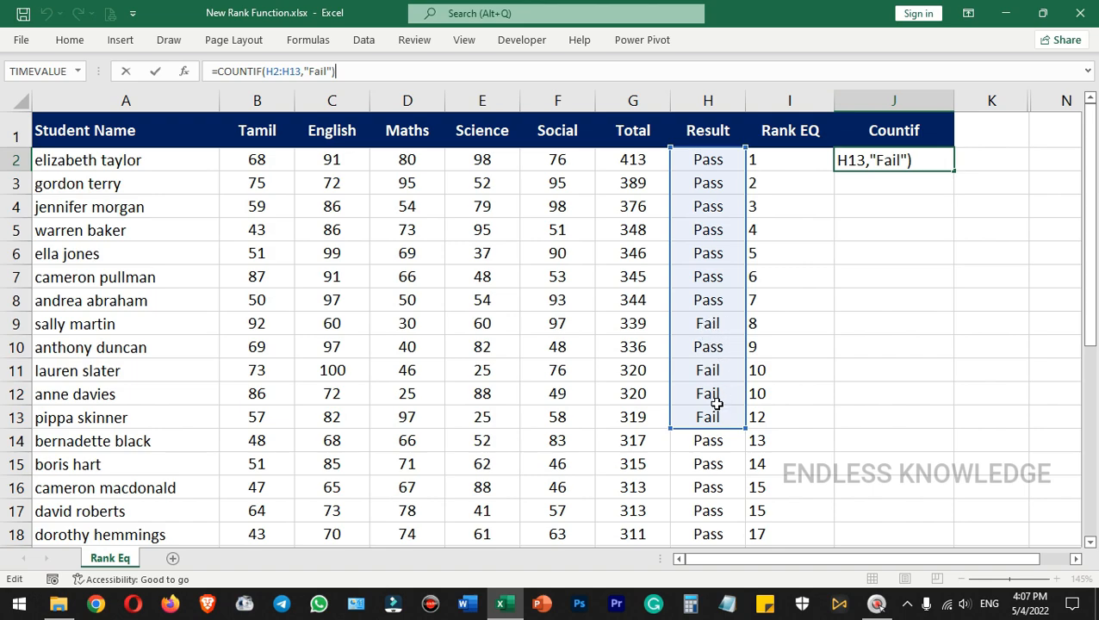
{"action": "key", "text": "Escape"}
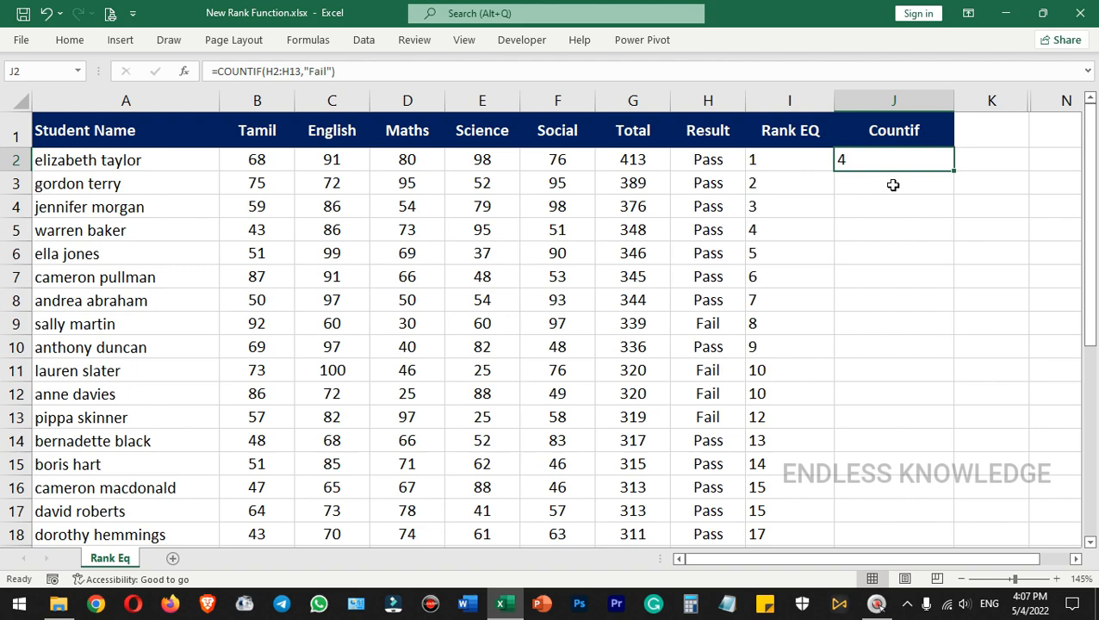
{"action": "key", "text": "Delete"}
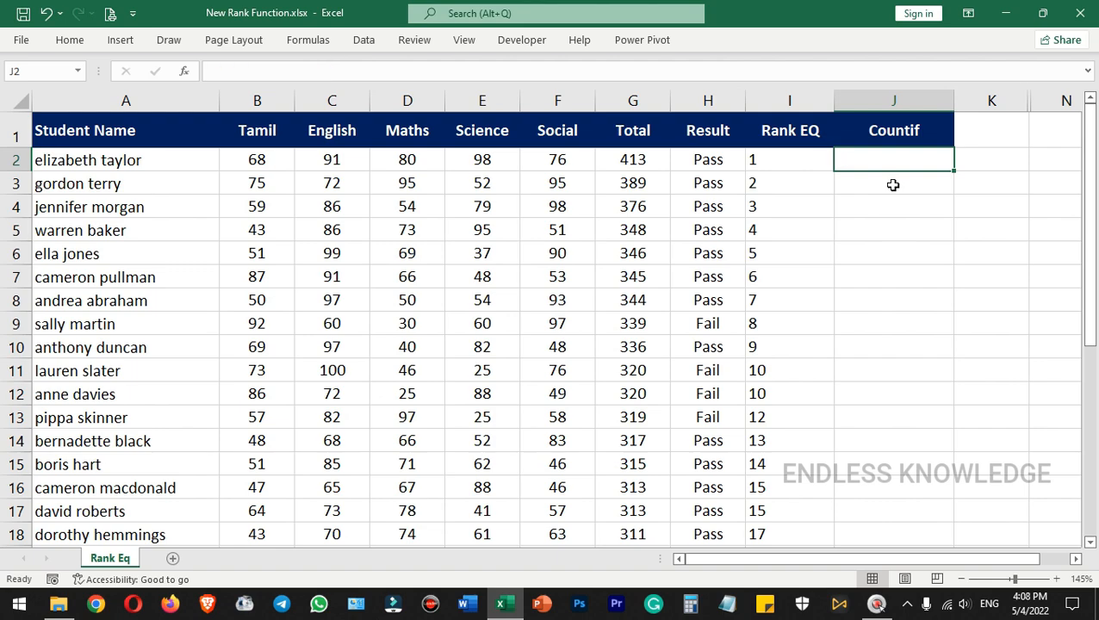
Start a new COUNTIF formula in J2 with the single-cell total range G2:G2.
{"action": "type", "text": "=counti"}
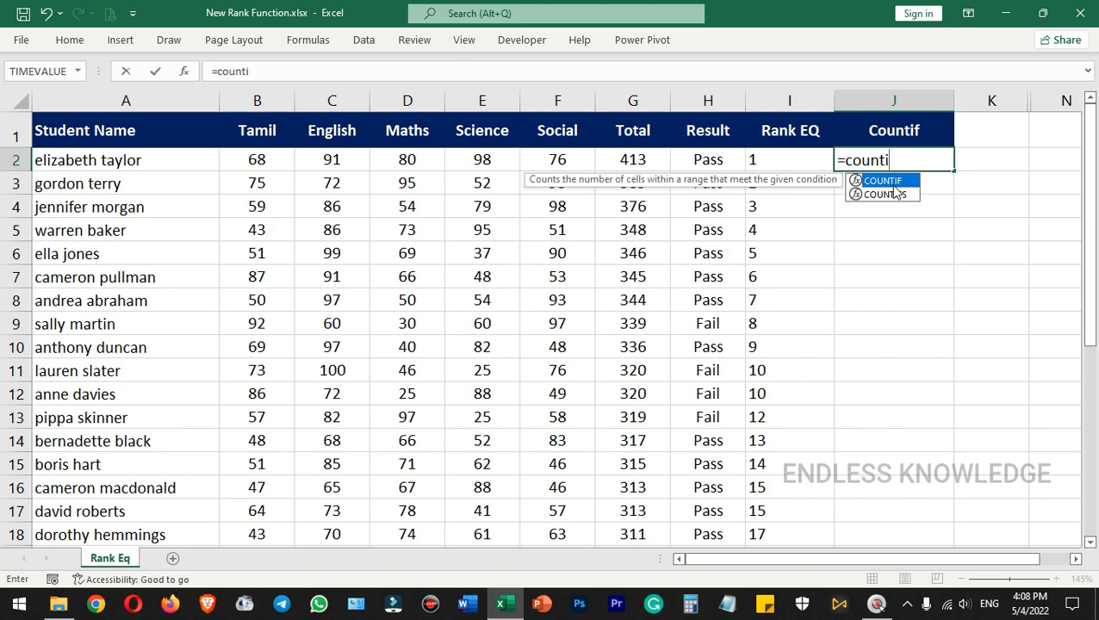
{"action": "key", "text": "Tab"}
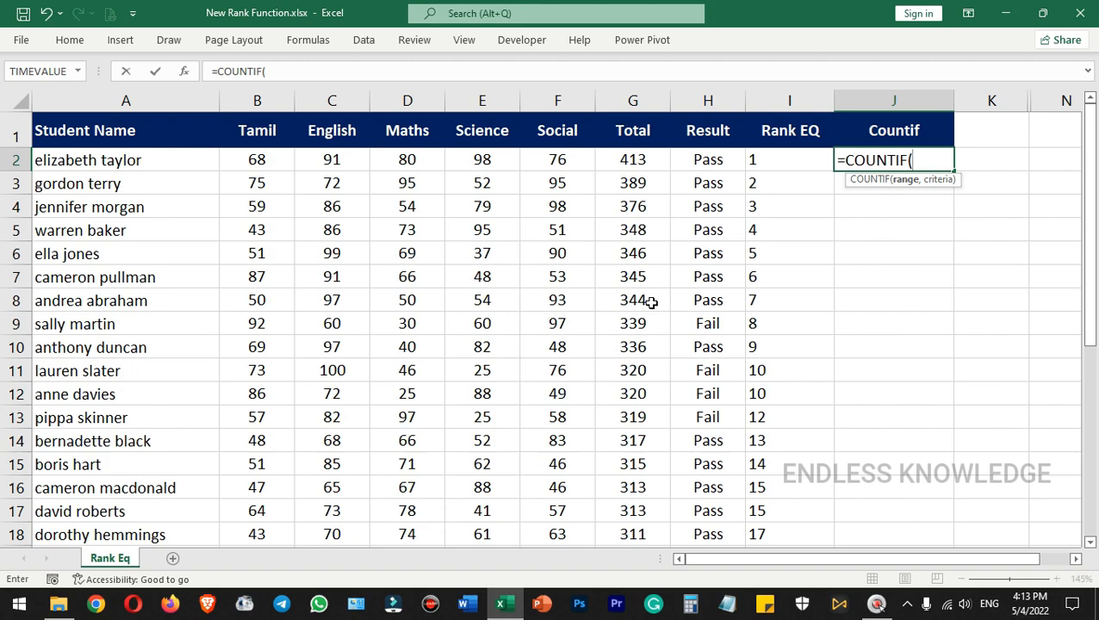
{"action": "left_click_drag", "start_coordinate": [659, 159], "coordinate": [632, 435]}
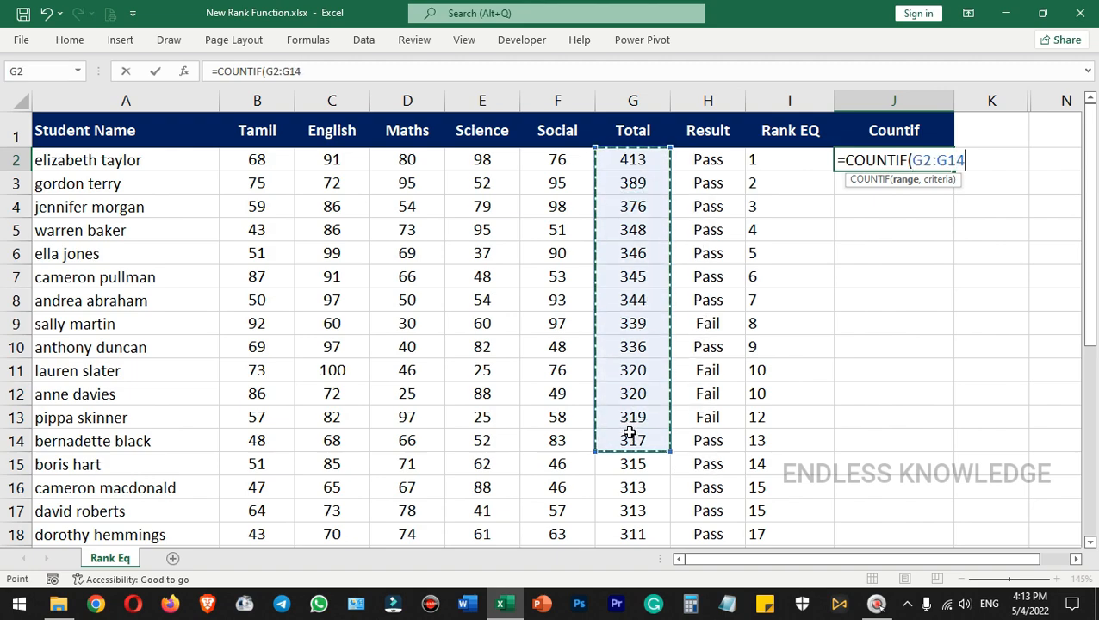
{"action": "left_click", "coordinate": [644, 161]}
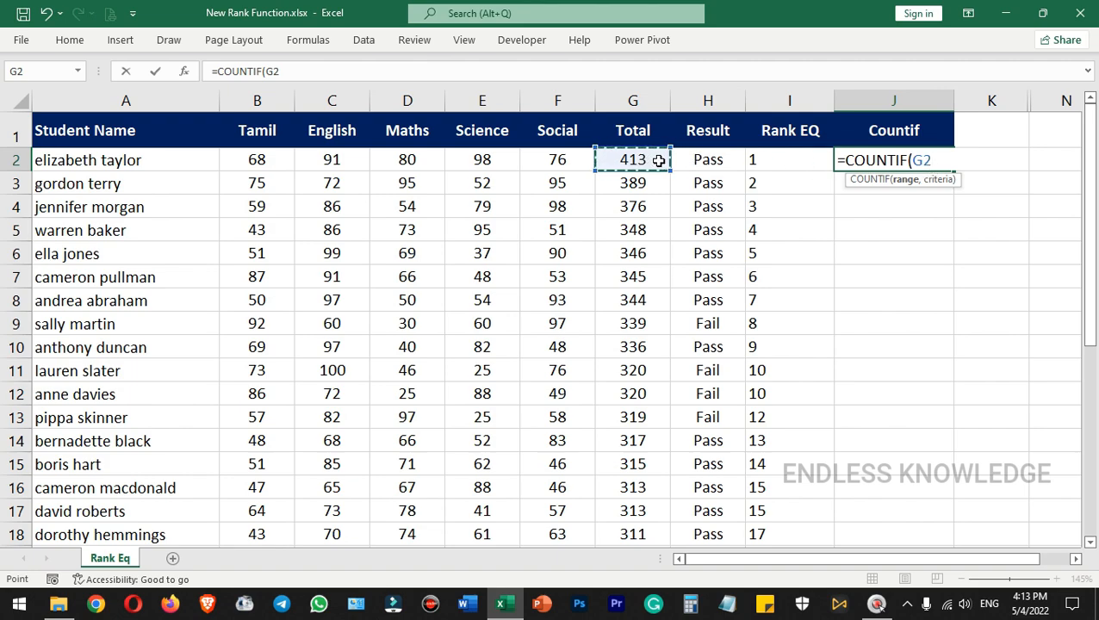
{"action": "left_click_drag", "start_coordinate": [657, 161], "coordinate": [643, 345]}
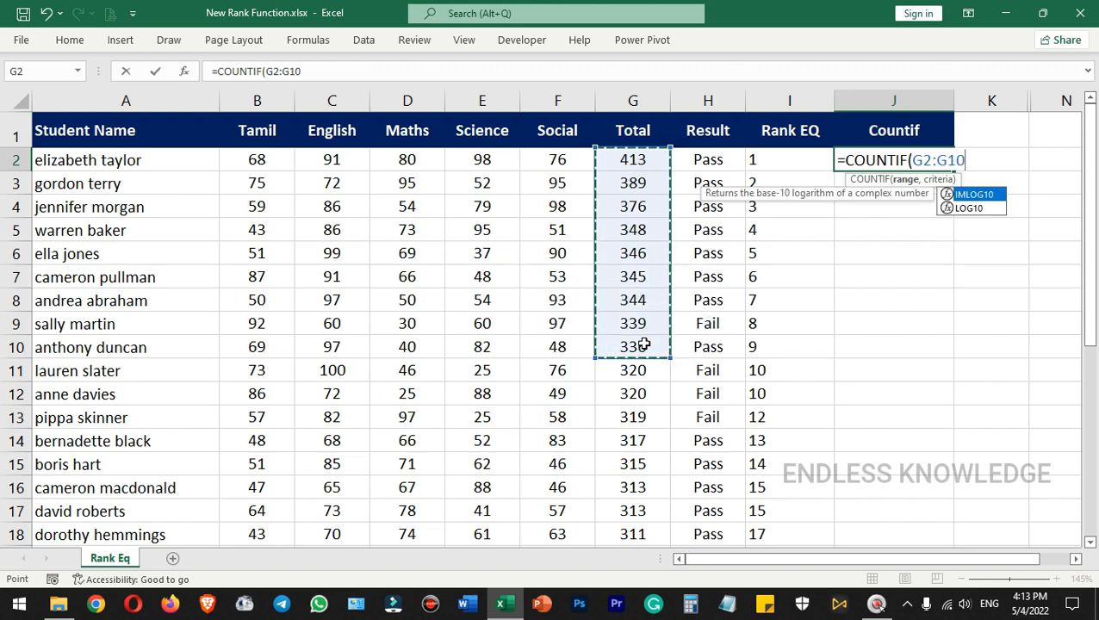
{"action": "key", "text": "BackSpace"}
{"action": "key", "text": "BackSpace"}
{"action": "key", "text": "BackSpace"}
{"action": "key", "text": "BackSpace"}
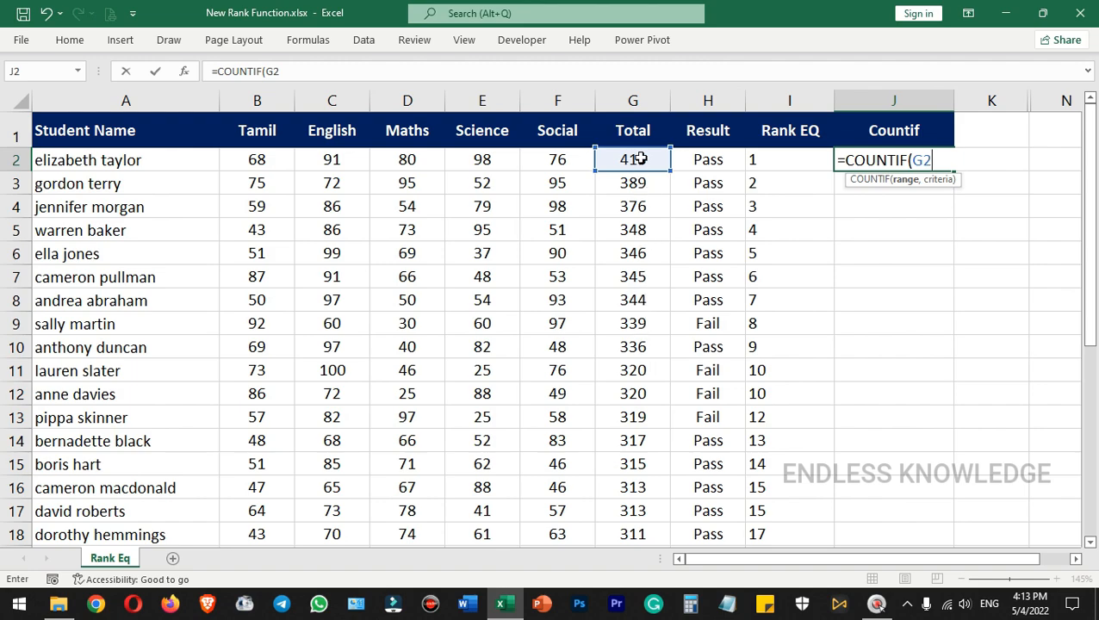
{"action": "type", "text": ":"}
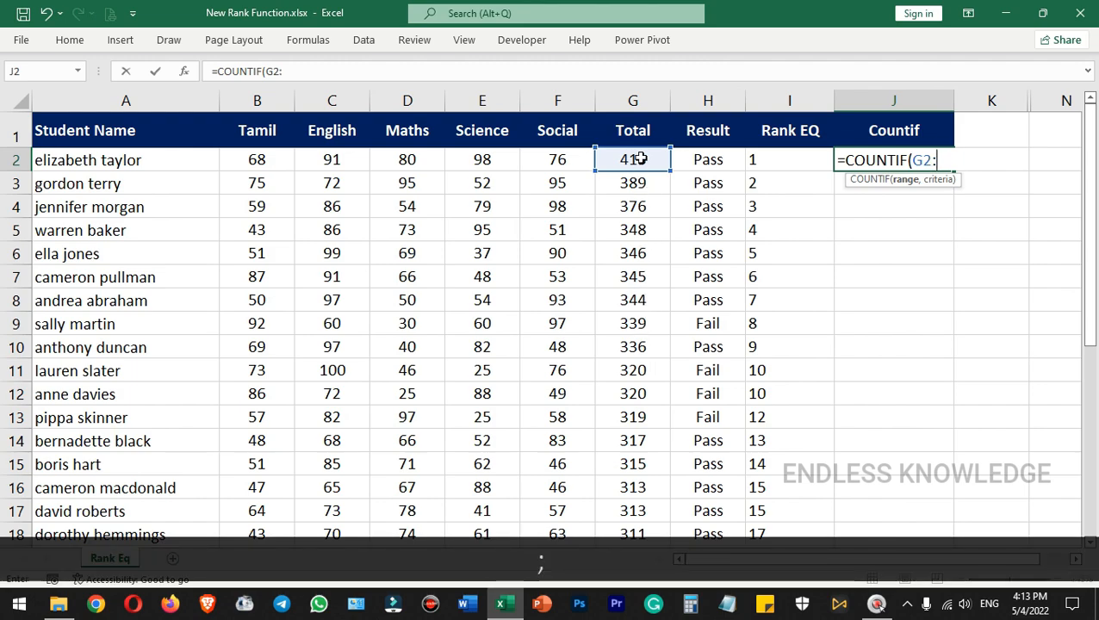
{"action": "left_click", "coordinate": [640, 159]}
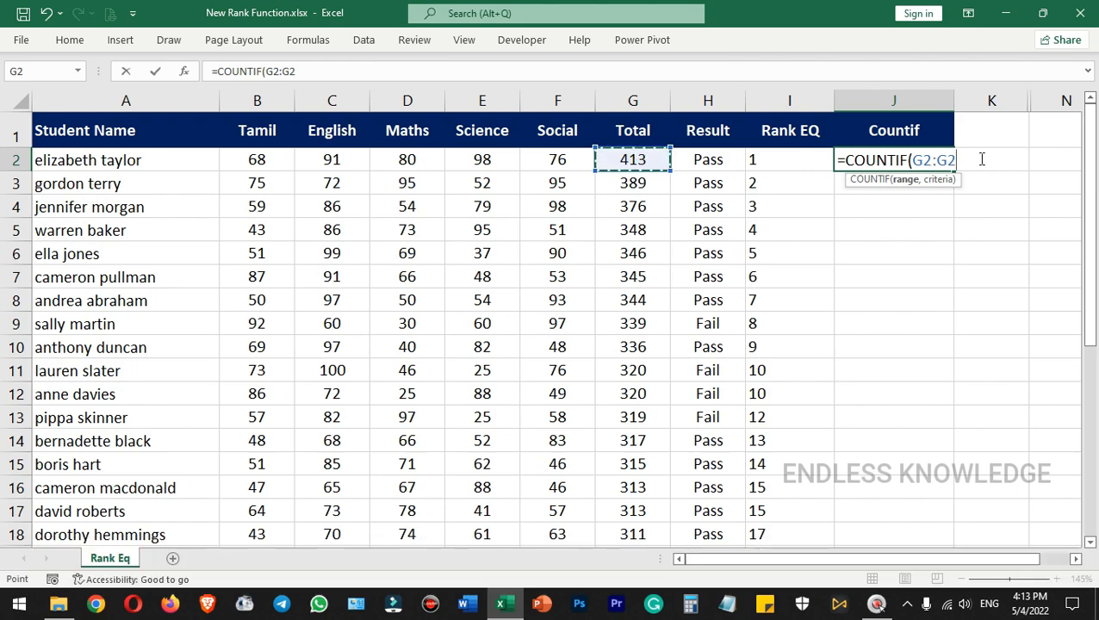
Set G2 as the criteria of the COUNTIF formula and complete it.
{"action": "type", "text": ","}
{"action": "left_click", "coordinate": [644, 154]}
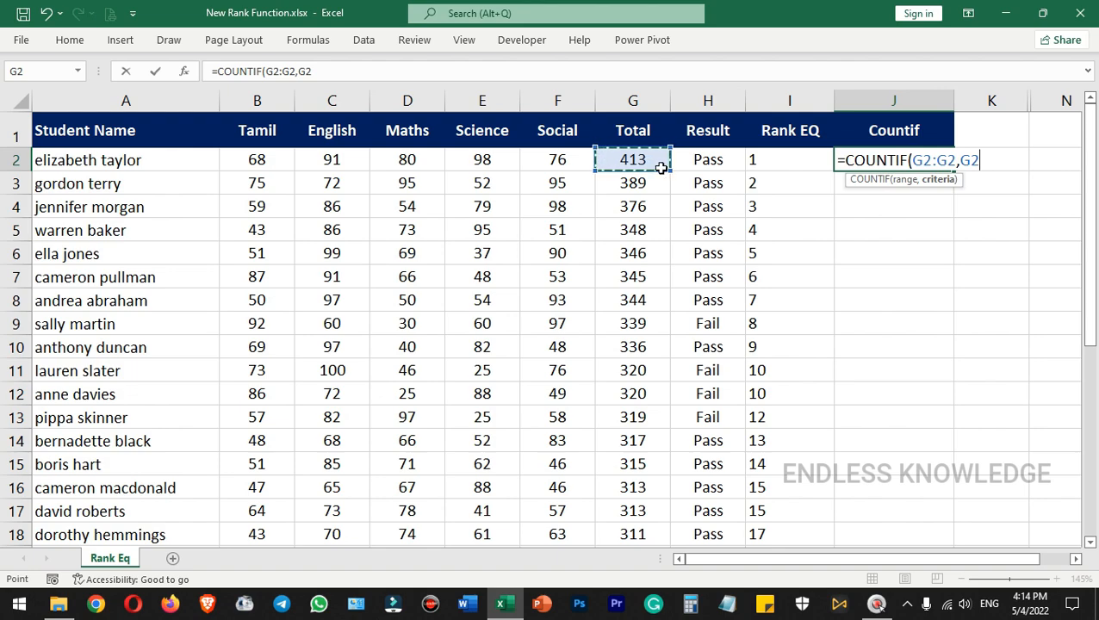
{"action": "type", "text": ")"}
{"action": "key", "text": "Return"}
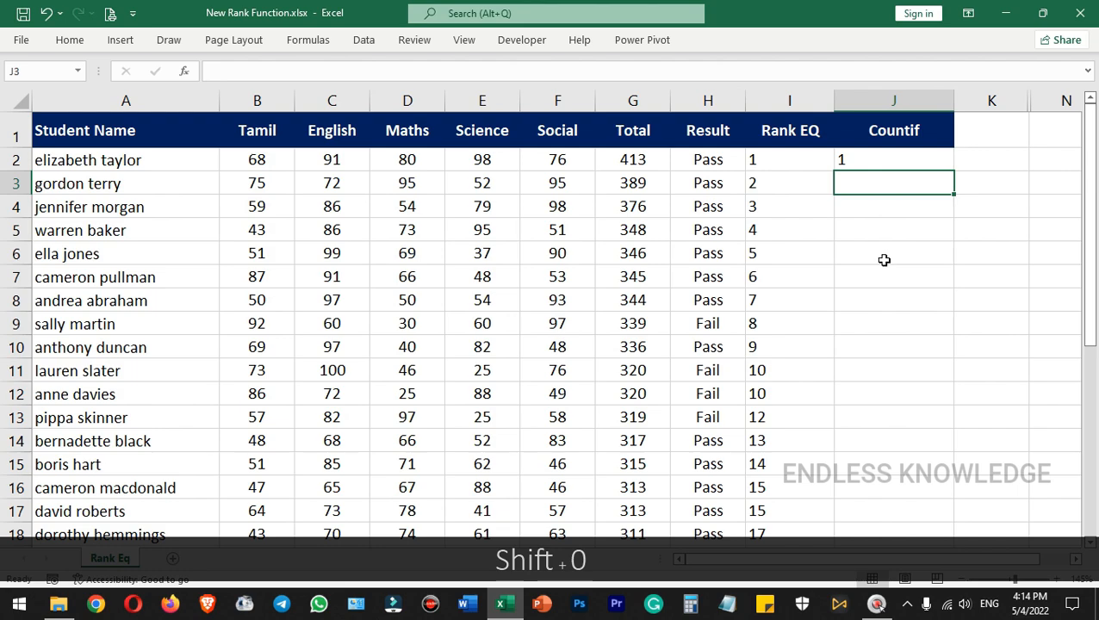
Copy the COUNTIF formula from J2 down to J3 and check the cell references in both formulas.
{"action": "left_click", "coordinate": [916, 160]}
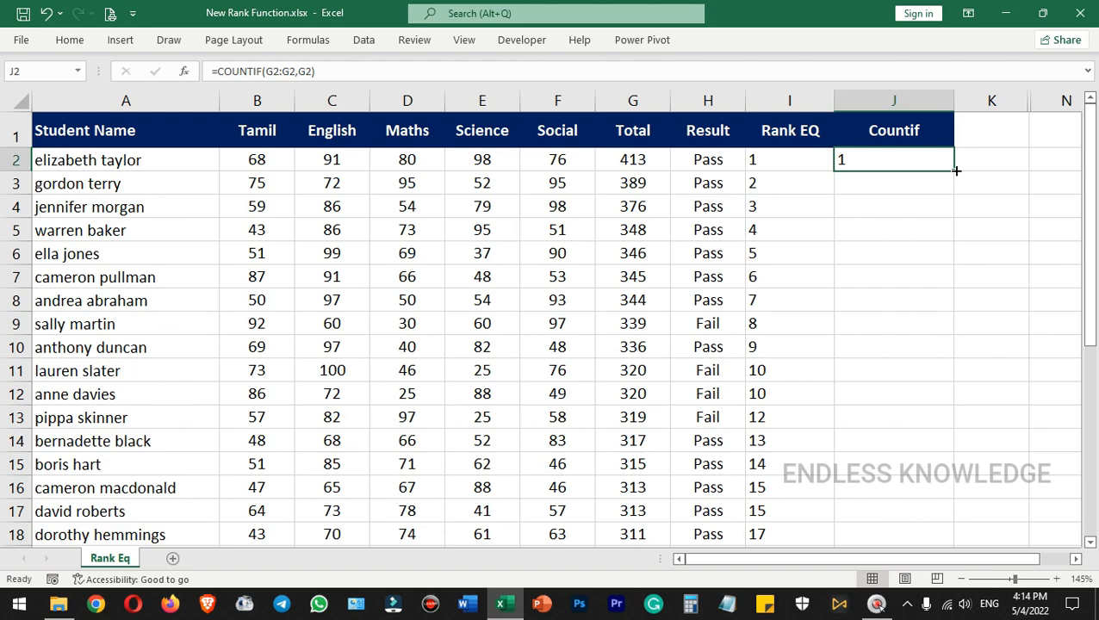
{"action": "left_click_drag", "start_coordinate": [956, 170], "coordinate": [953, 195]}
{"action": "double_click", "coordinate": [895, 161]}
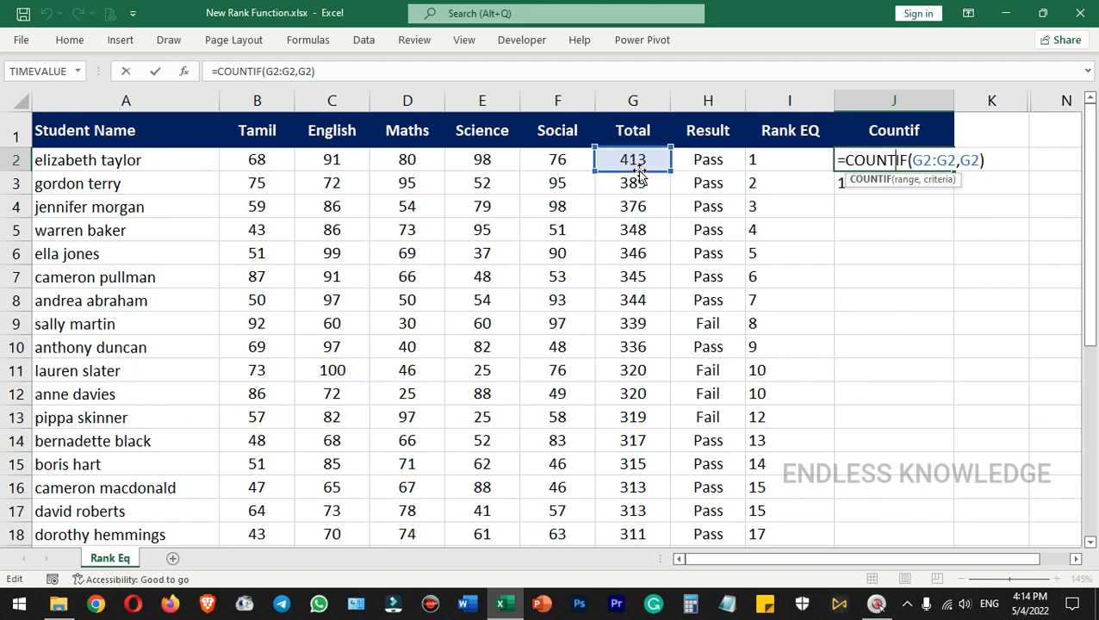
{"action": "key", "text": "ctrl+Return"}
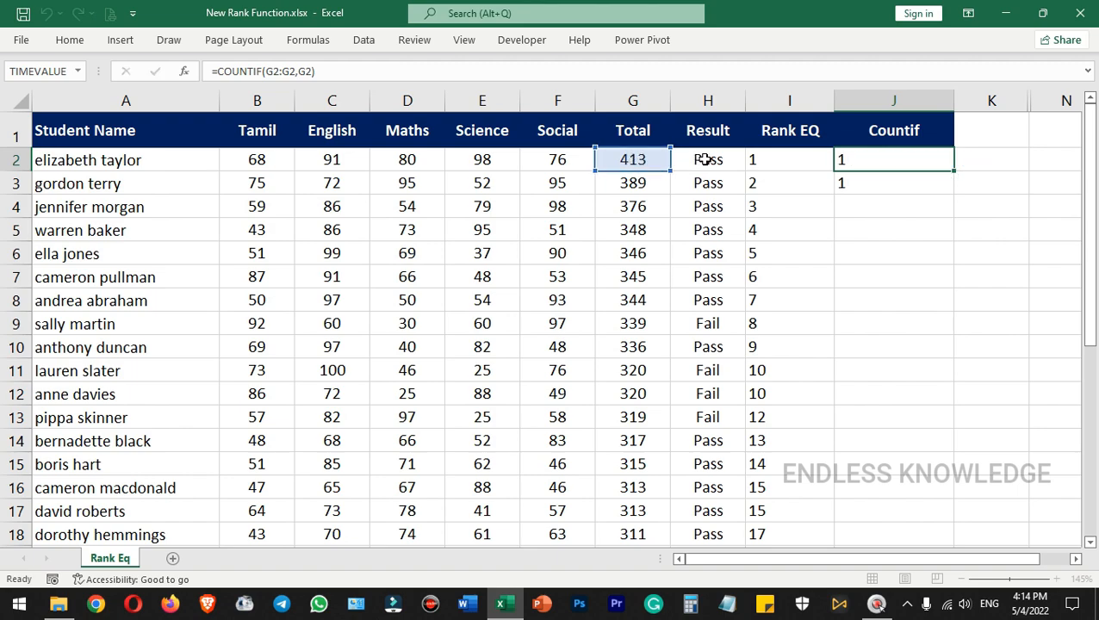
{"action": "double_click", "coordinate": [873, 176]}
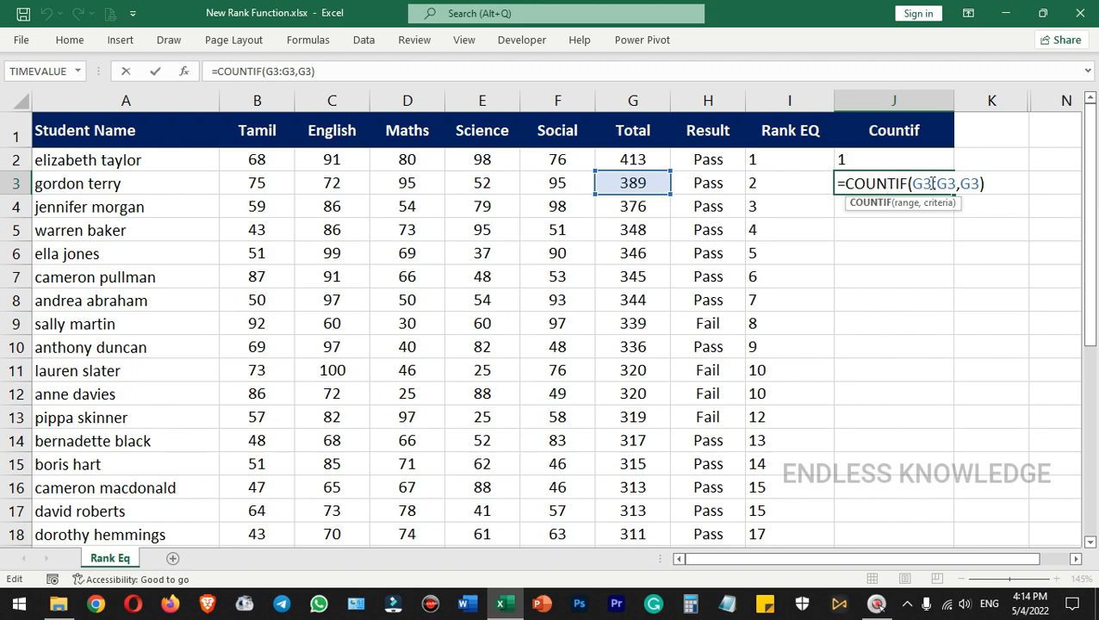
{"action": "key", "text": "ctrl+Return"}
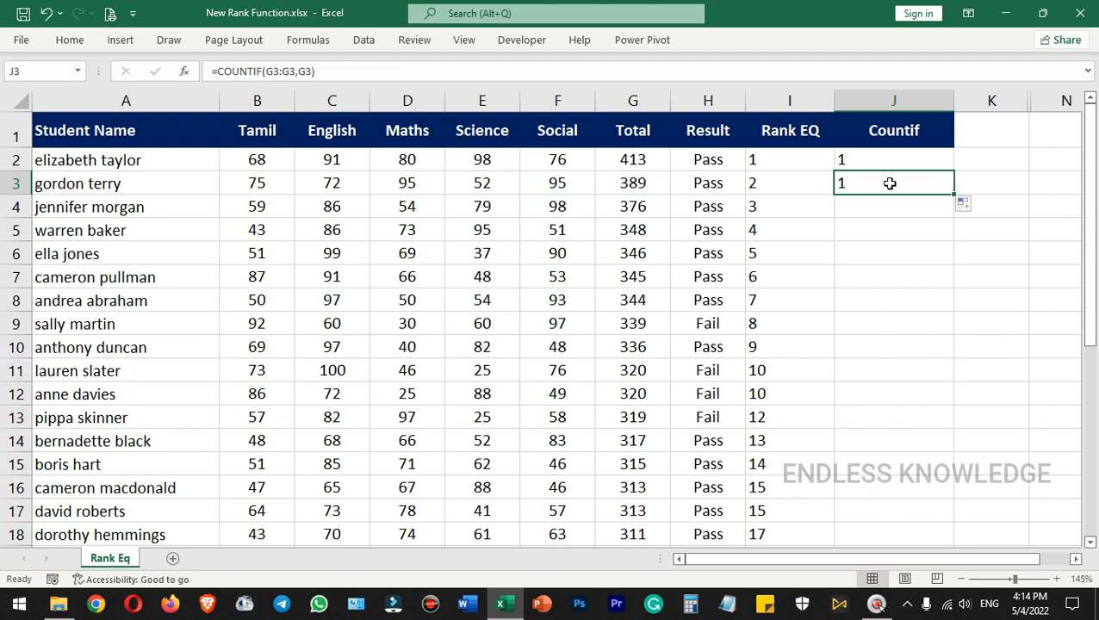
Make the range start absolute in the J2 formula, so that it reads =COUNTIF($G$2:G2,G2).
{"action": "double_click", "coordinate": [897, 159]}
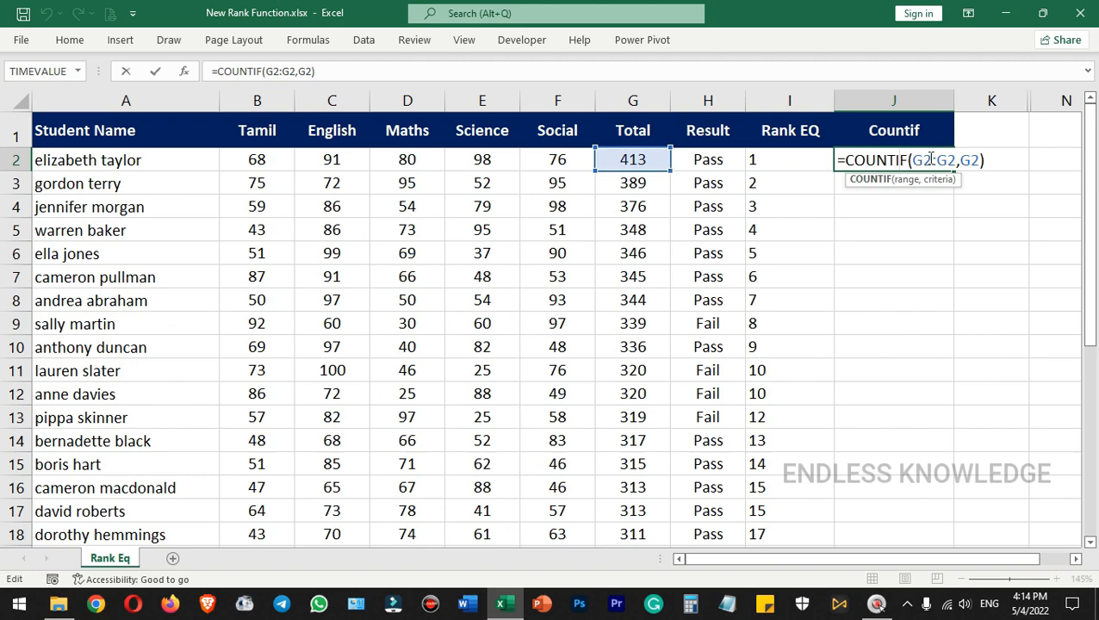
{"action": "left_click_drag", "start_coordinate": [930, 160], "coordinate": [909, 160]}
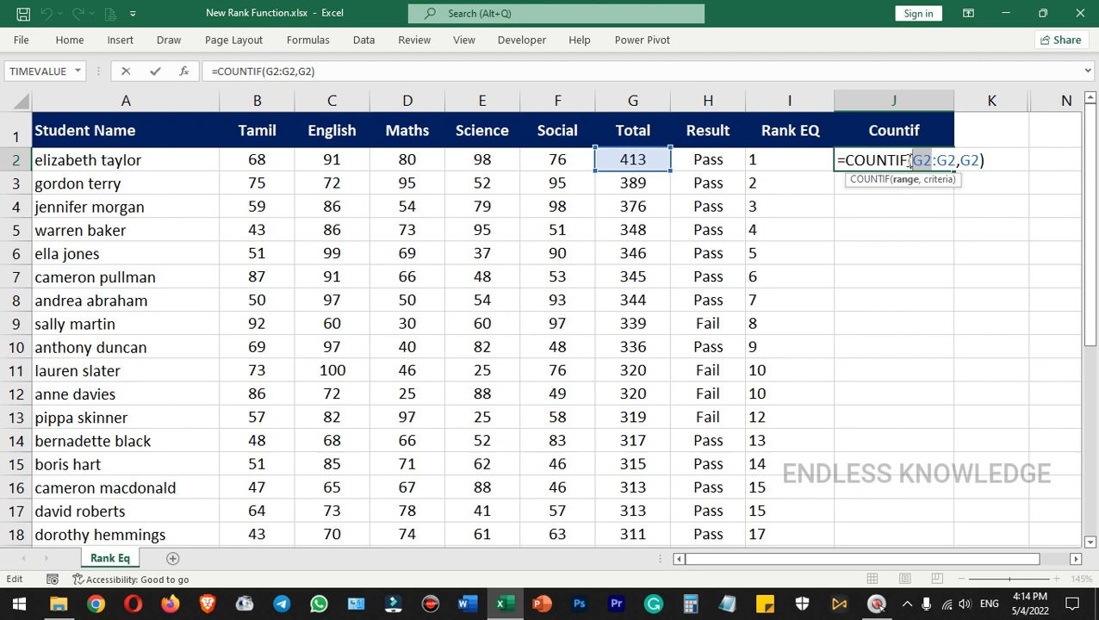
{"action": "key", "text": "F4"}
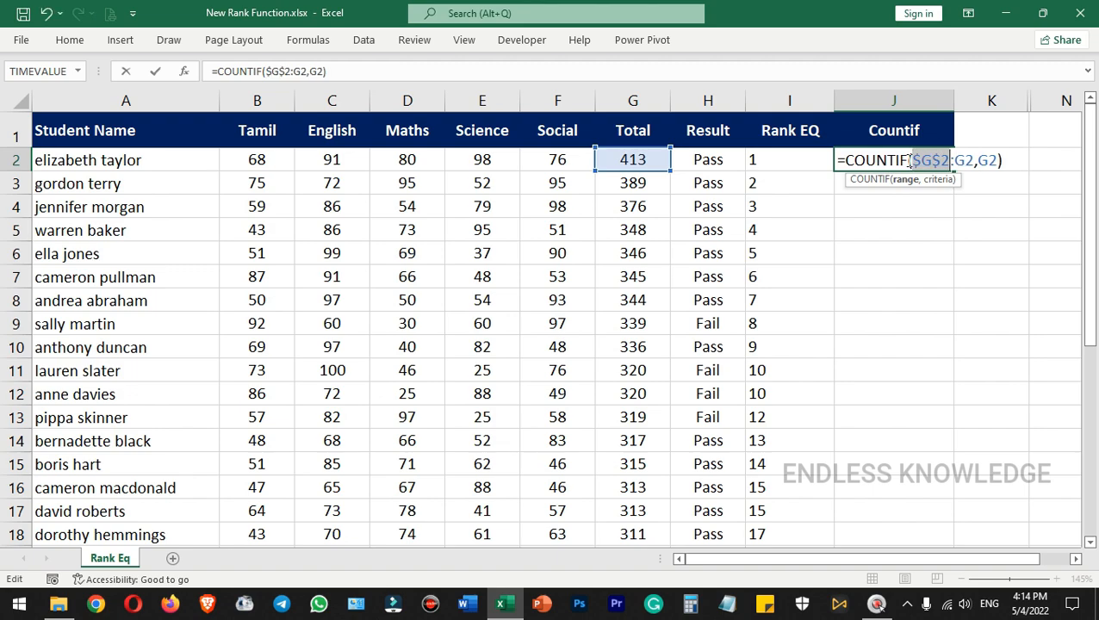
{"action": "key", "text": "Return"}
Fill the COUNTIF formula from J2 down to J5 and check the expanding range in J3.
{"action": "left_click", "coordinate": [904, 160]}
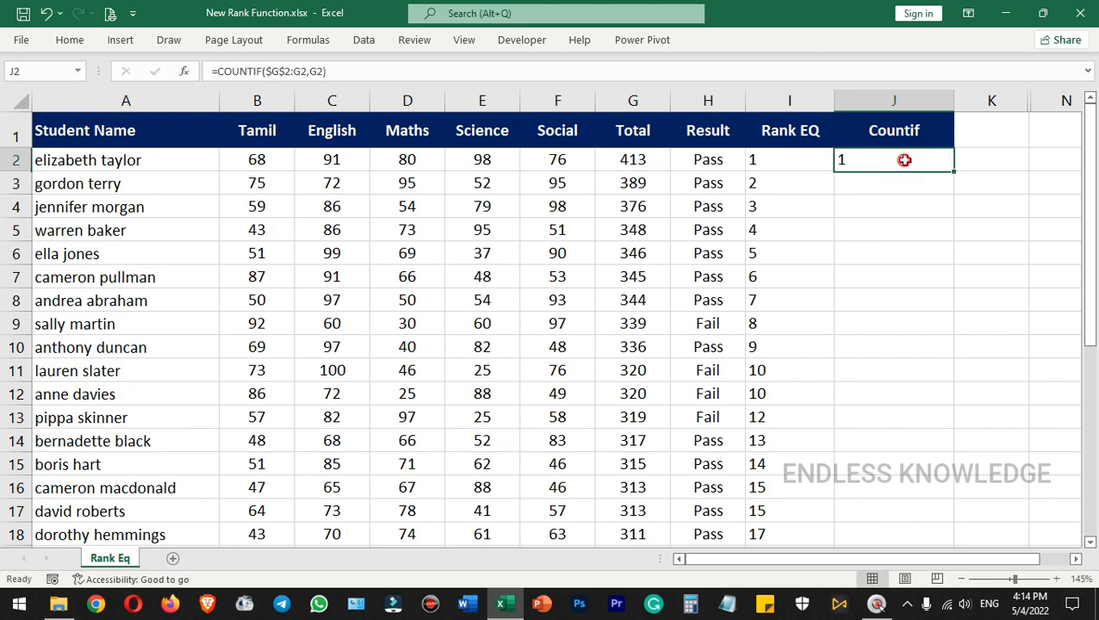
{"action": "left_click_drag", "start_coordinate": [954, 172], "coordinate": [939, 235]}
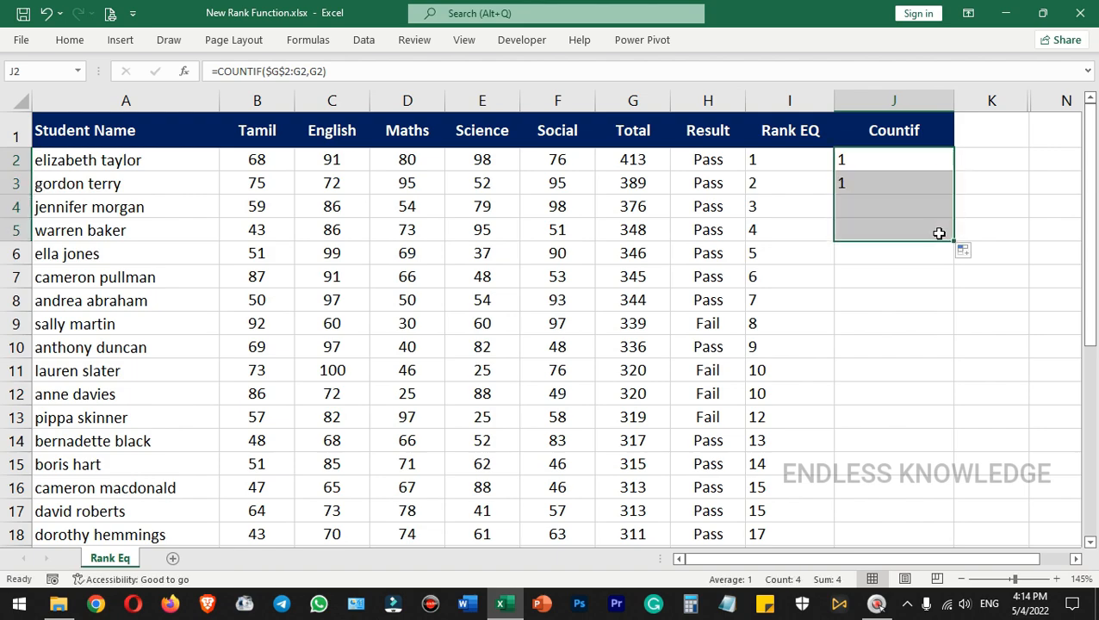
{"action": "double_click", "coordinate": [880, 187]}
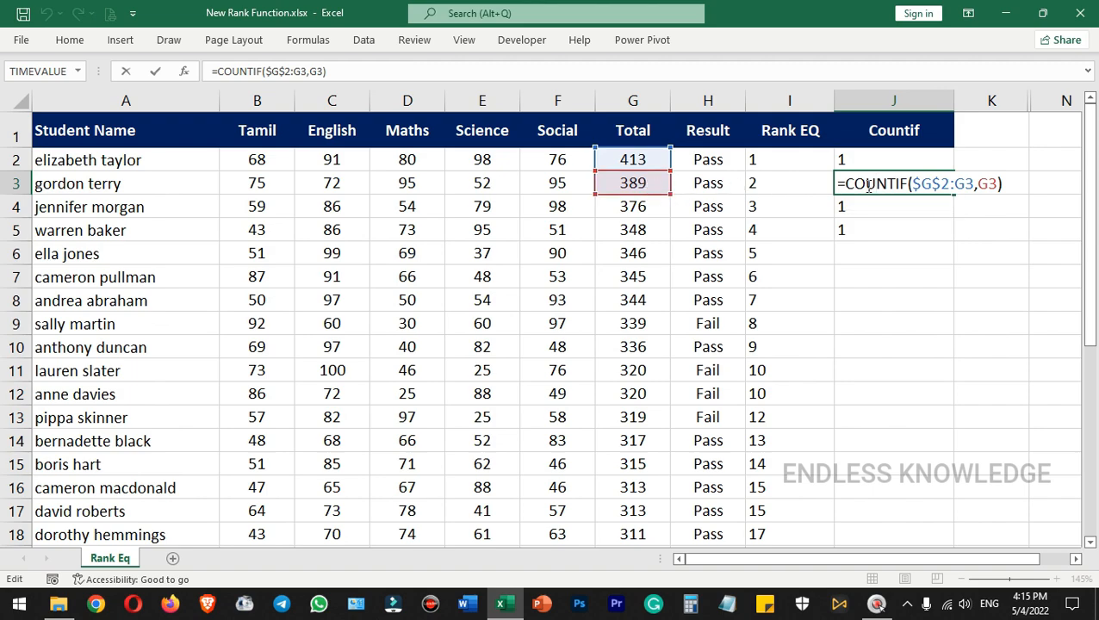
{"action": "key", "text": "ctrl+Return"}
{"action": "left_click", "coordinate": [895, 163]}
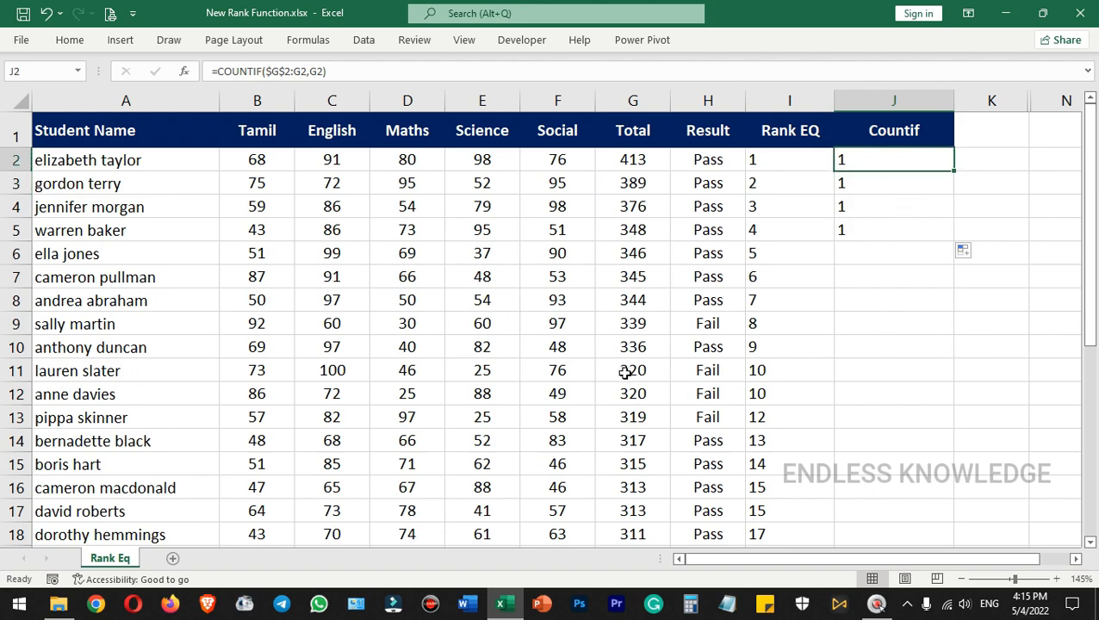
Examine the tied totals in G11:G12, fill the COUNTIF formula from J2 down to J12 and check the formula in J12.
{"action": "left_click_drag", "start_coordinate": [621, 372], "coordinate": [647, 393]}
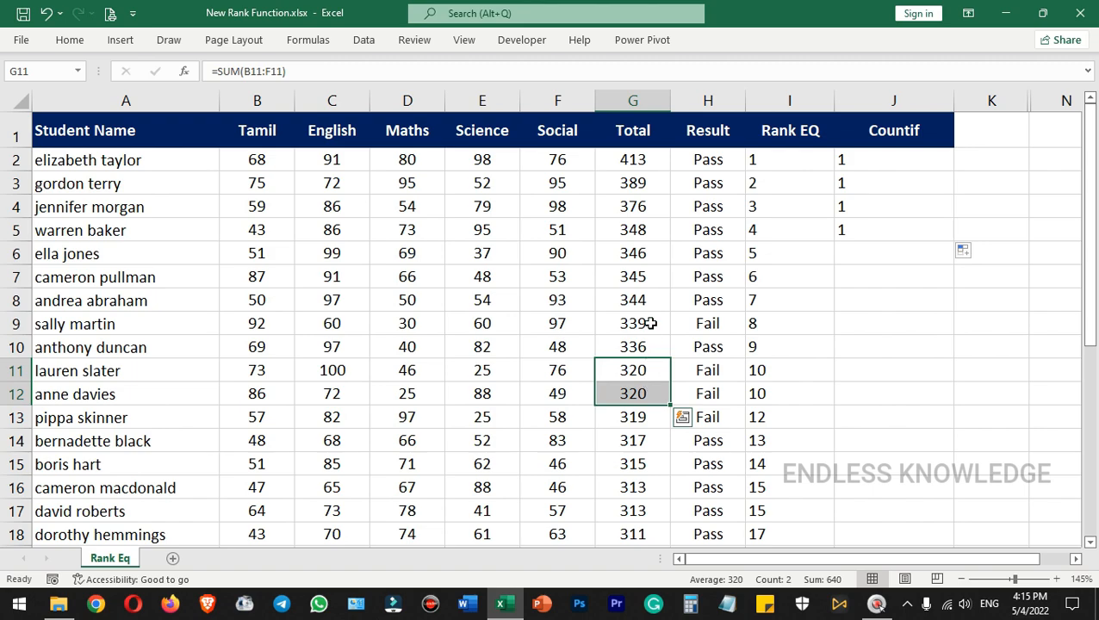
{"action": "left_click_drag", "start_coordinate": [645, 158], "coordinate": [628, 393]}
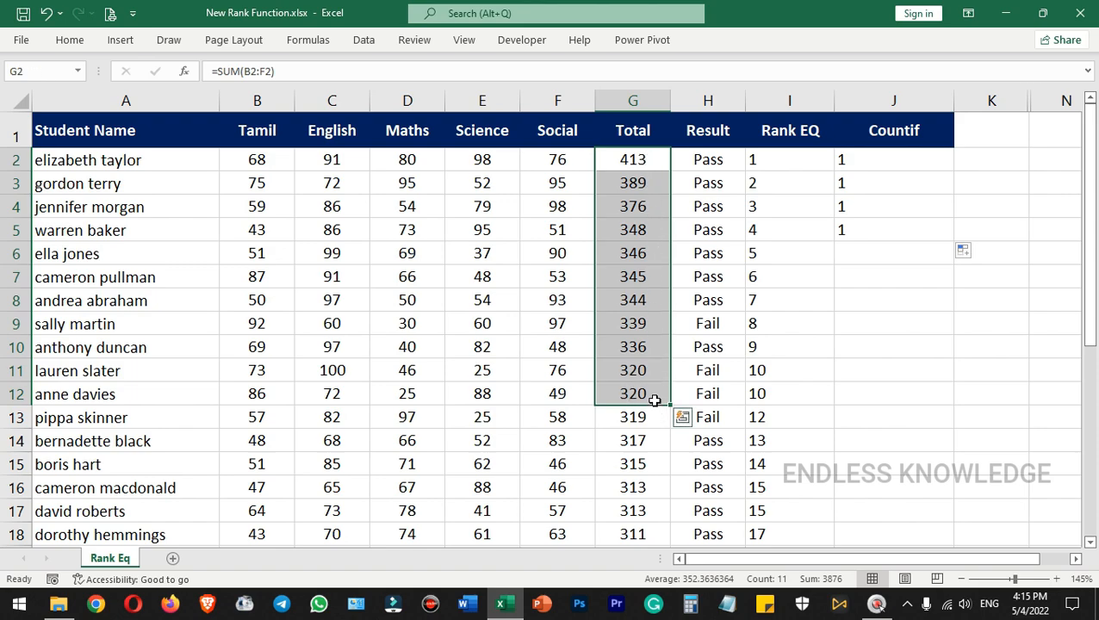
{"action": "left_click", "coordinate": [914, 162]}
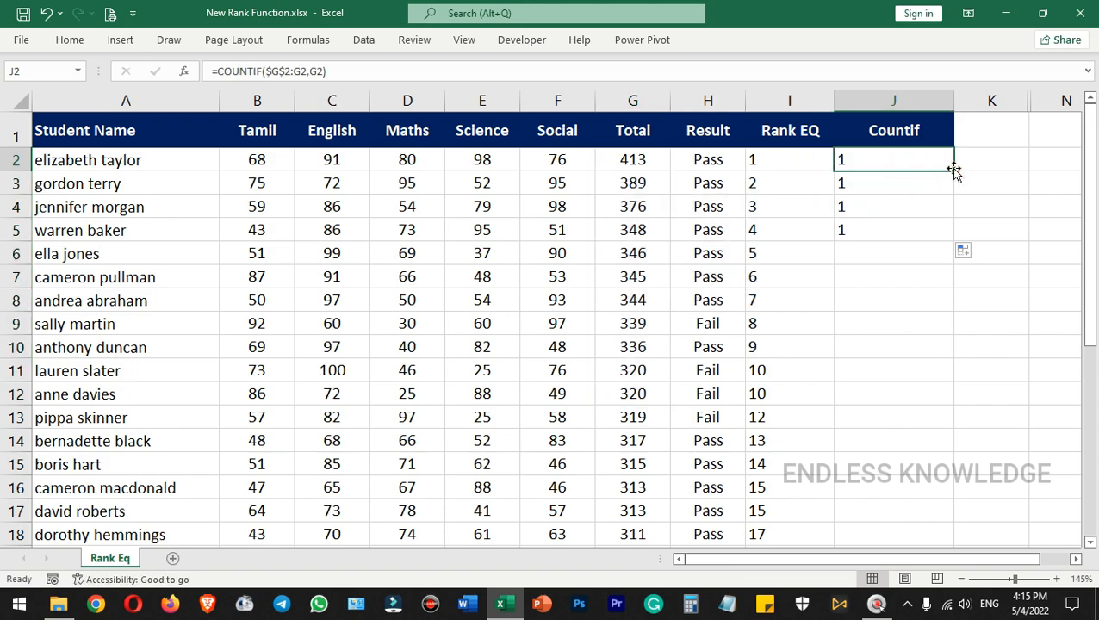
{"action": "left_click_drag", "start_coordinate": [954, 171], "coordinate": [902, 396]}
{"action": "left_click", "coordinate": [864, 398]}
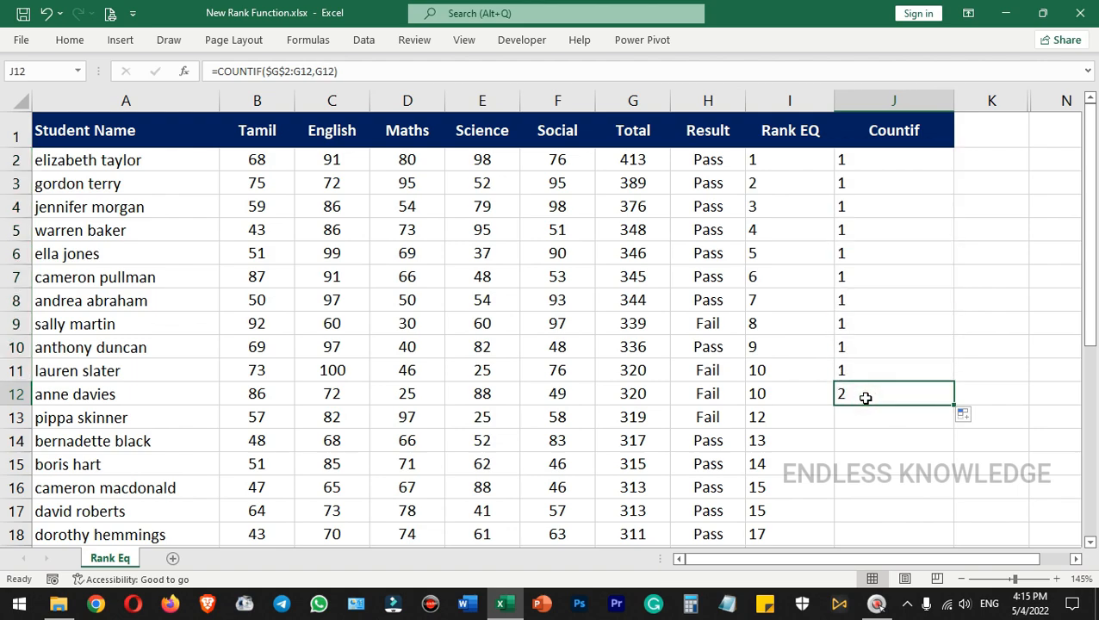
Clear J3:J12 and fill the COUNTIF formula from J2 down to the last student row.
{"action": "left_click_drag", "start_coordinate": [825, 558], "coordinate": [849, 558]}
{"action": "left_click_drag", "start_coordinate": [703, 181], "coordinate": [686, 385]}
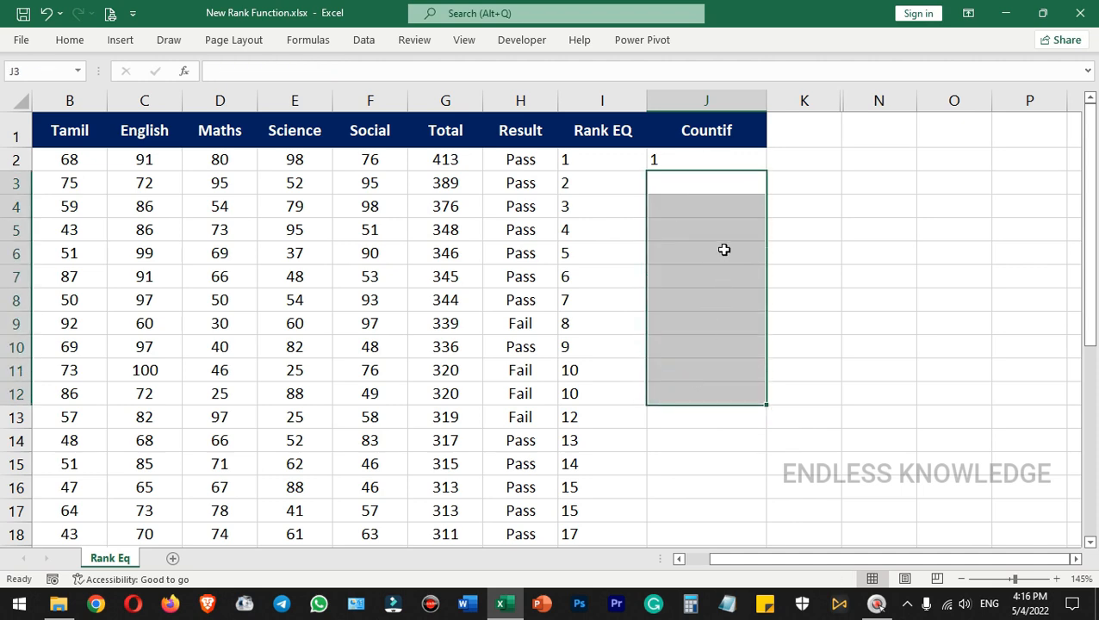
{"action": "left_click", "coordinate": [754, 145]}
{"action": "left_click", "coordinate": [755, 162]}
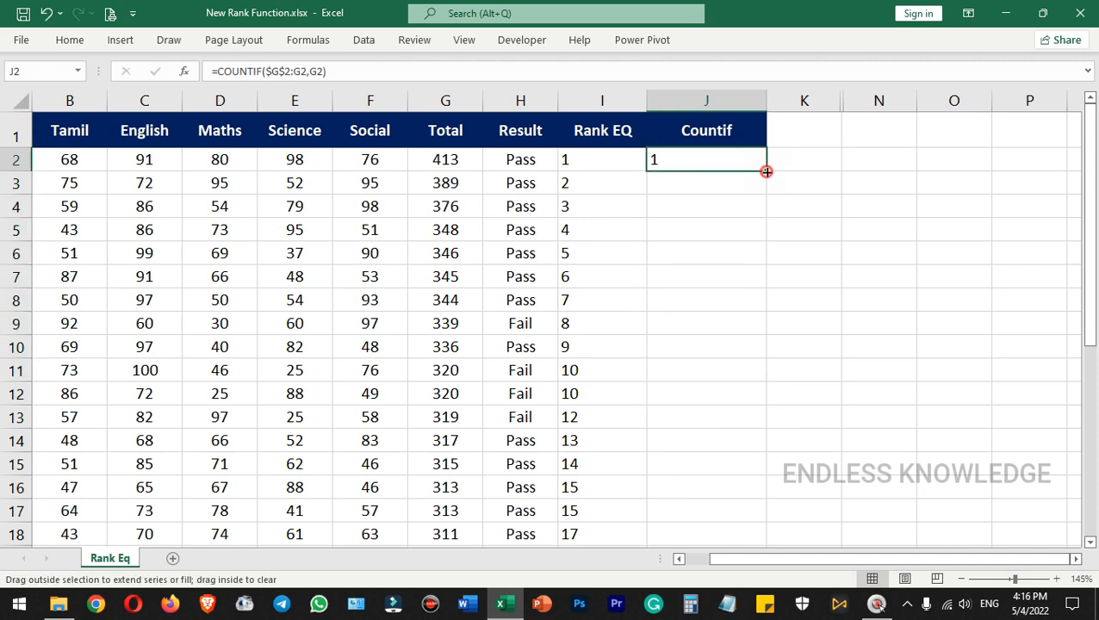
{"action": "double_click", "coordinate": [767, 171]}
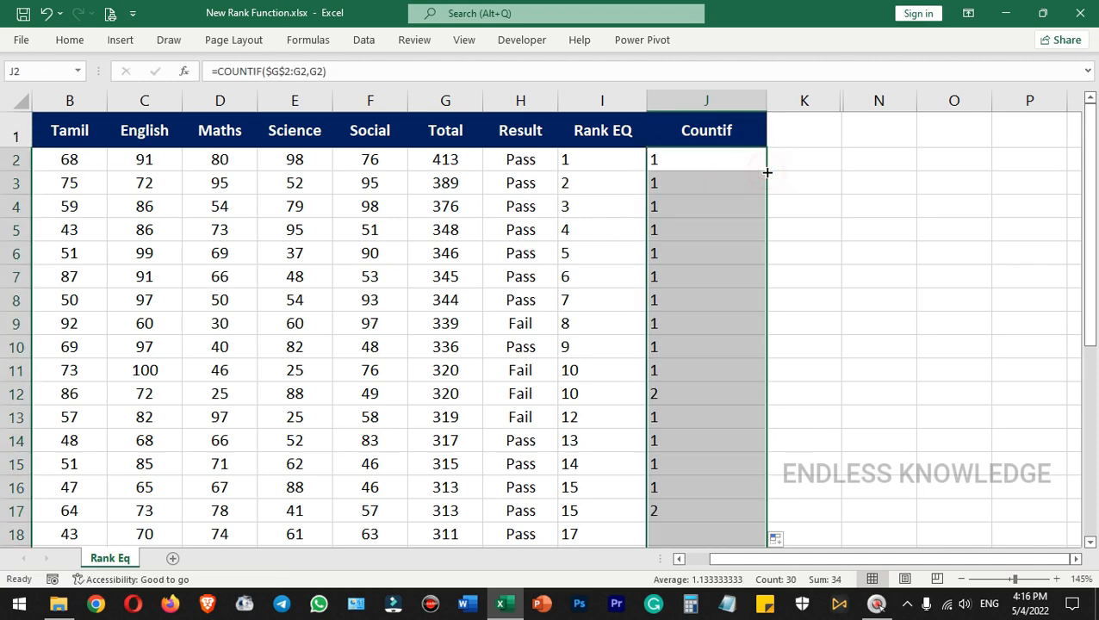
{"action": "left_click", "coordinate": [629, 138]}
{"action": "left_click", "coordinate": [707, 138]}
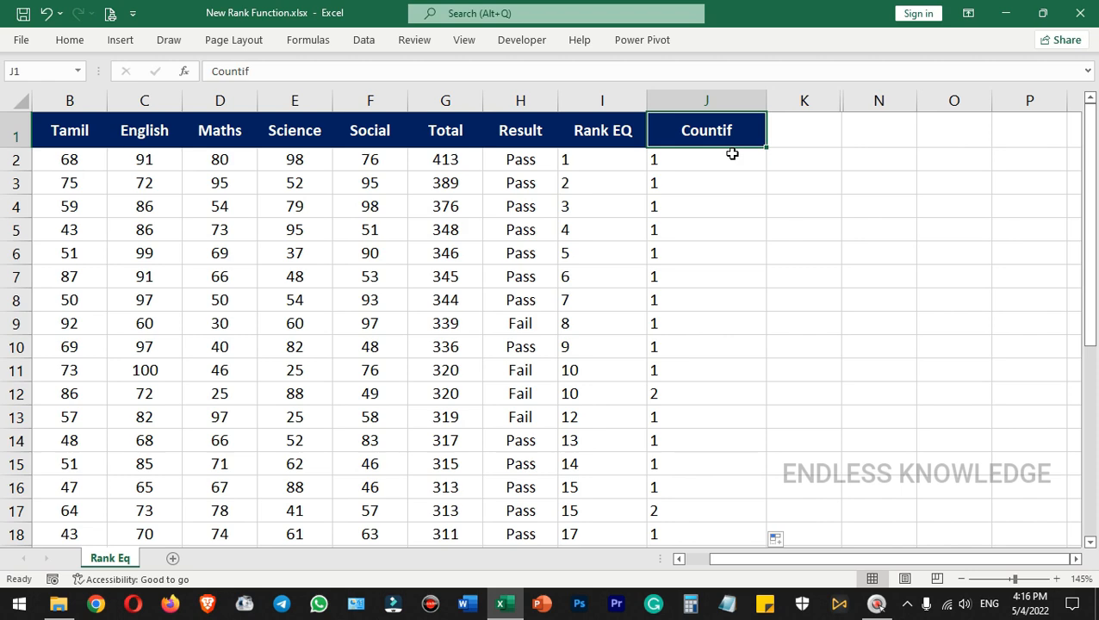
Enter the header "Rank + Countif" in K1 and fit column K's width to it.
{"action": "left_click", "coordinate": [806, 137]}
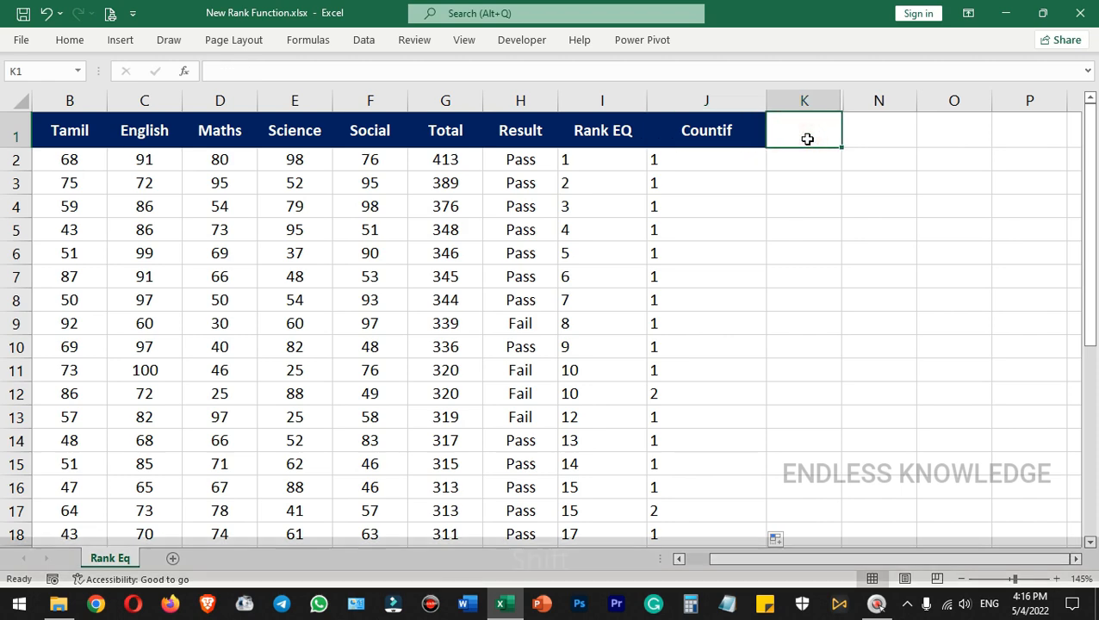
{"action": "type", "text": "Rank +"}
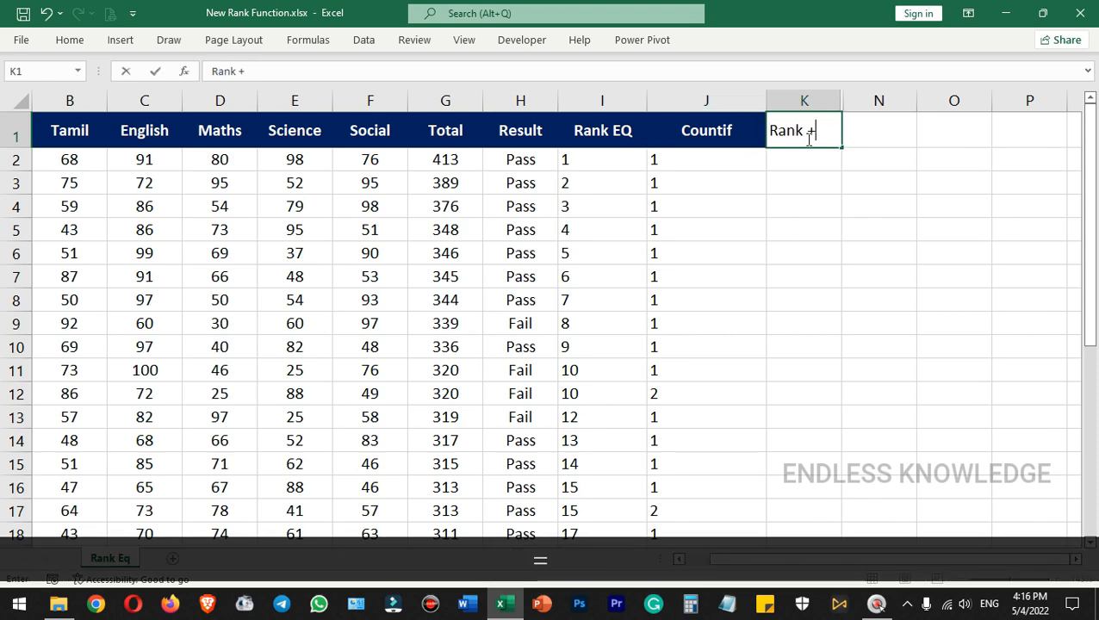
{"action": "type", "text": " Countif"}
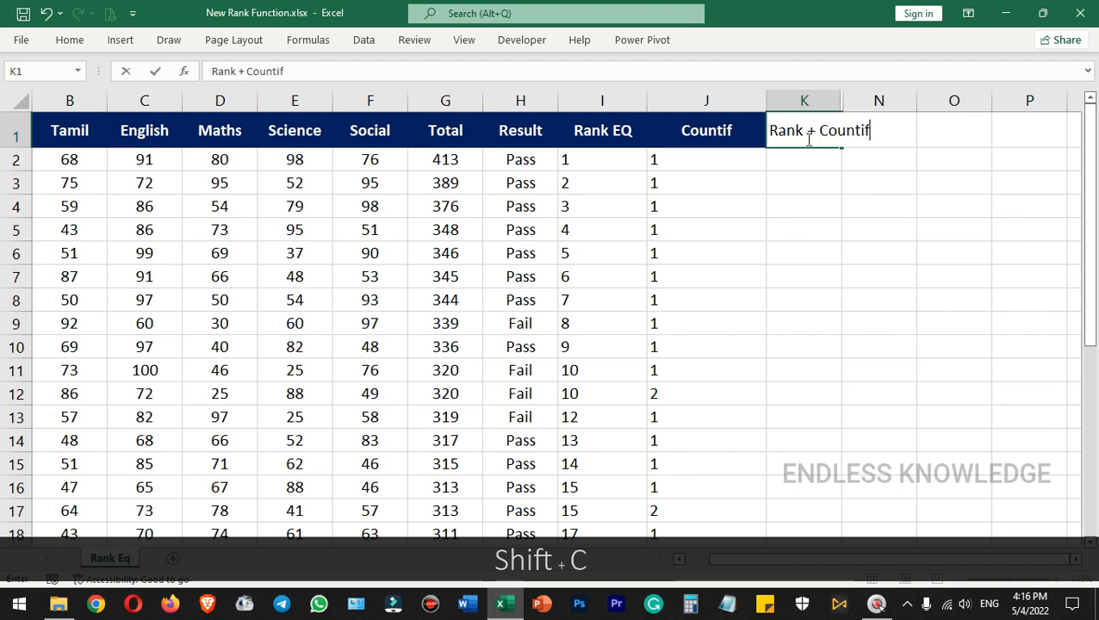
{"action": "key", "text": "Return"}
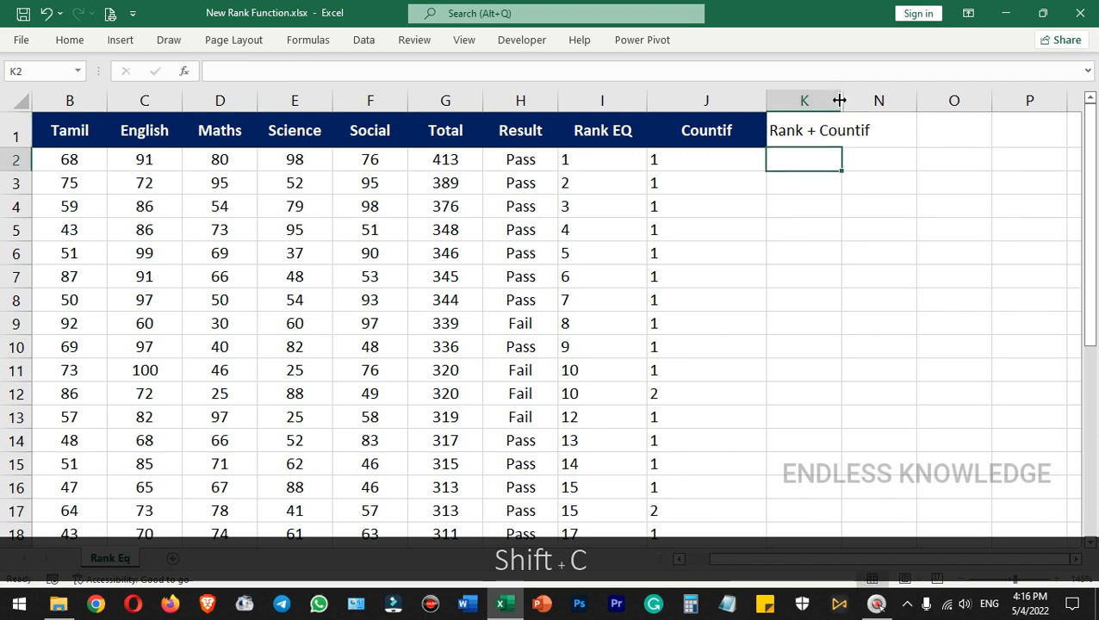
{"action": "double_click", "coordinate": [838, 98]}
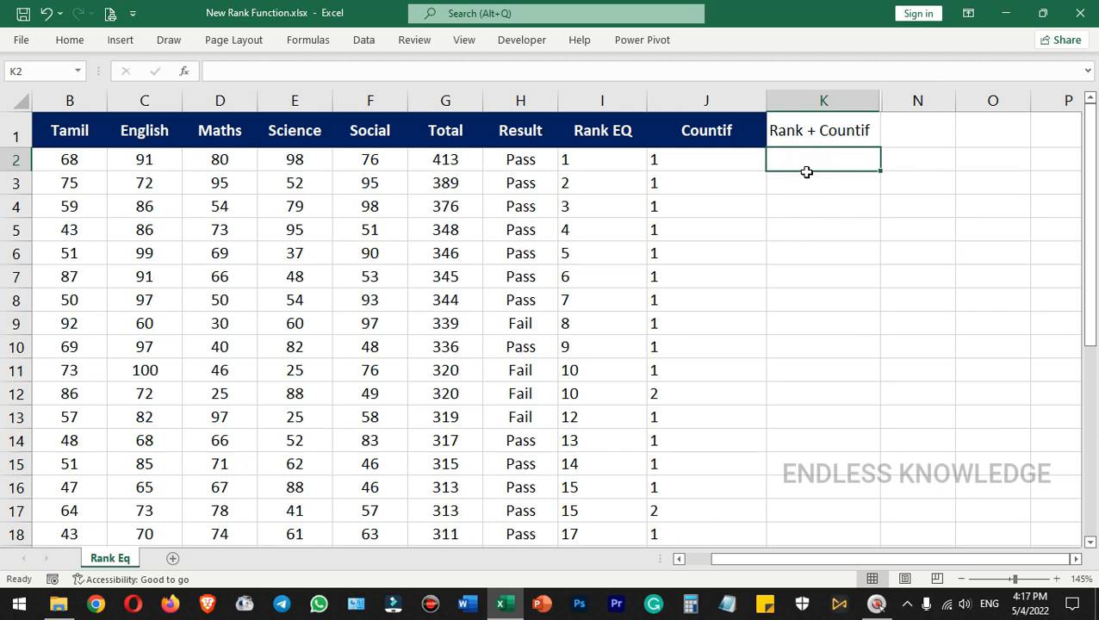
Start a RANK.EQ formula in K2 with G2 as the number to rank.
{"action": "type", "text": "=rank"}
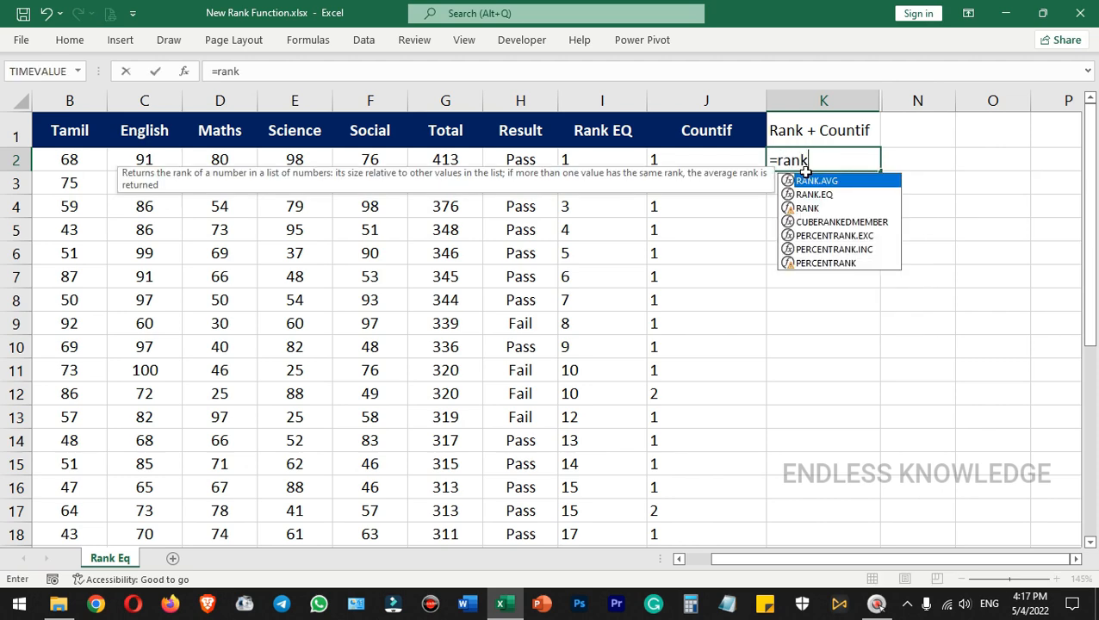
{"action": "key", "text": "Down"}
{"action": "key", "text": "Tab"}
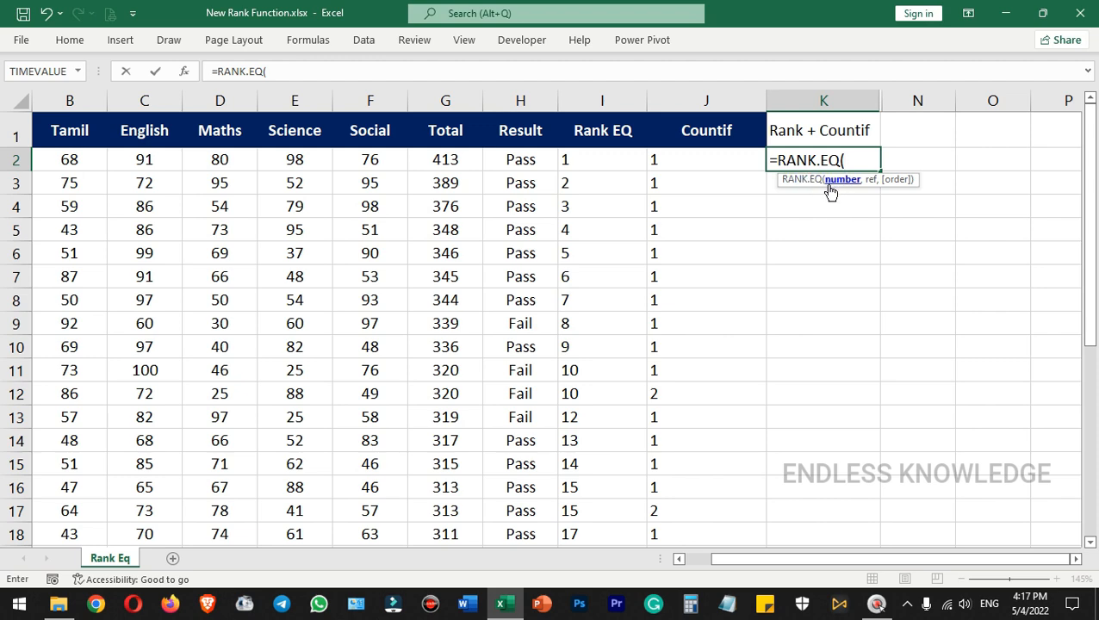
{"action": "left_click", "coordinate": [465, 164]}
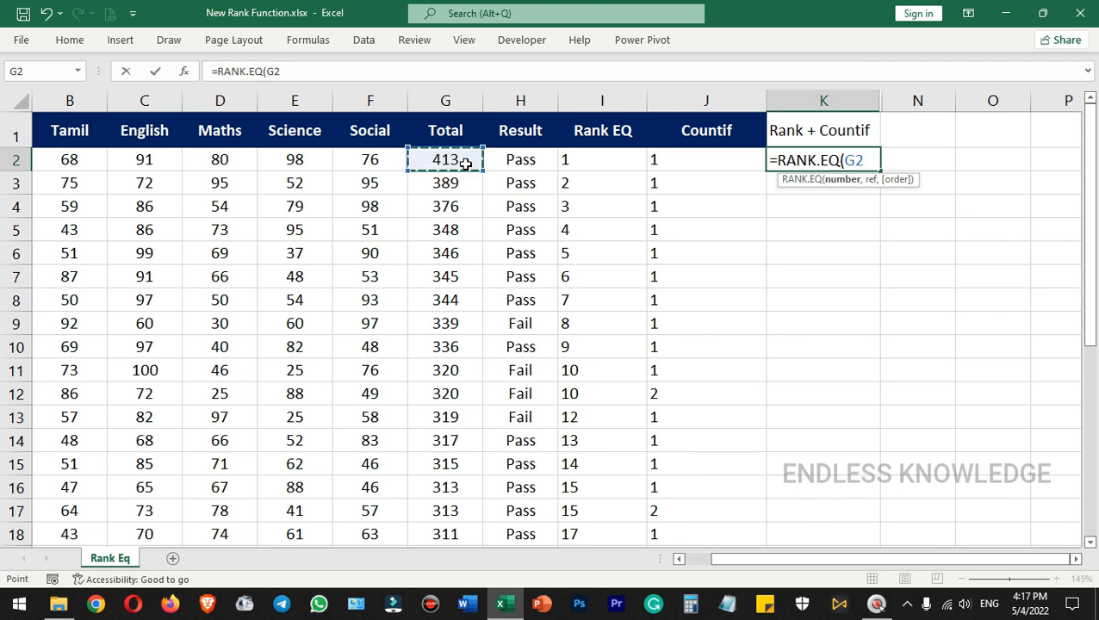
{"action": "type", "text": ","}
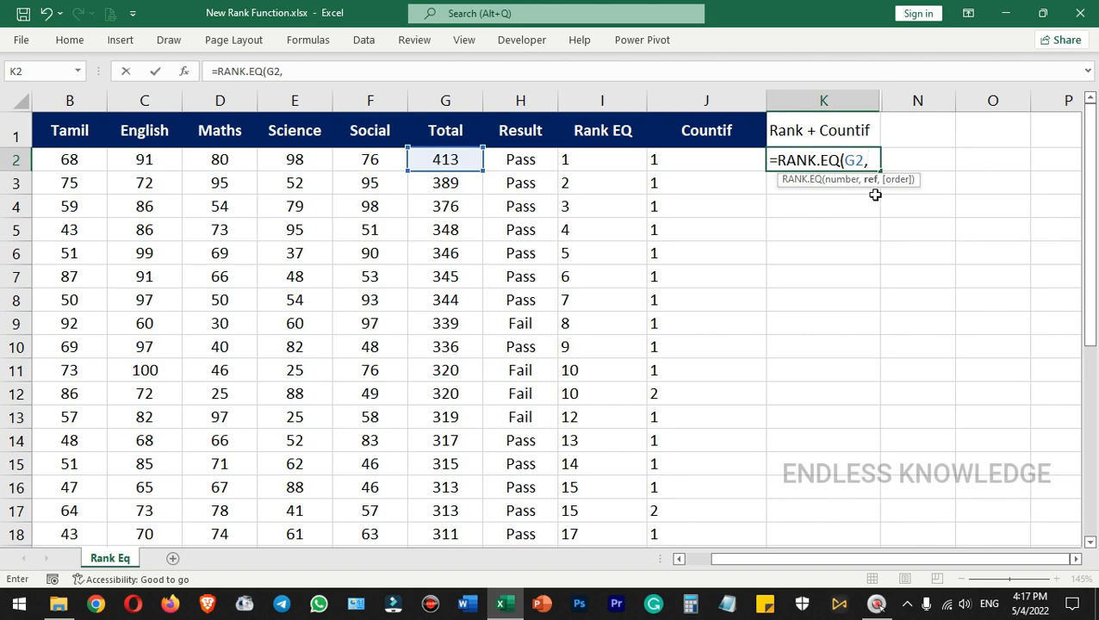
Set the absolute range $G$2:$G$31 as the RANK.EQ reference, use order 0 and close the function.
{"action": "left_click", "coordinate": [456, 163]}
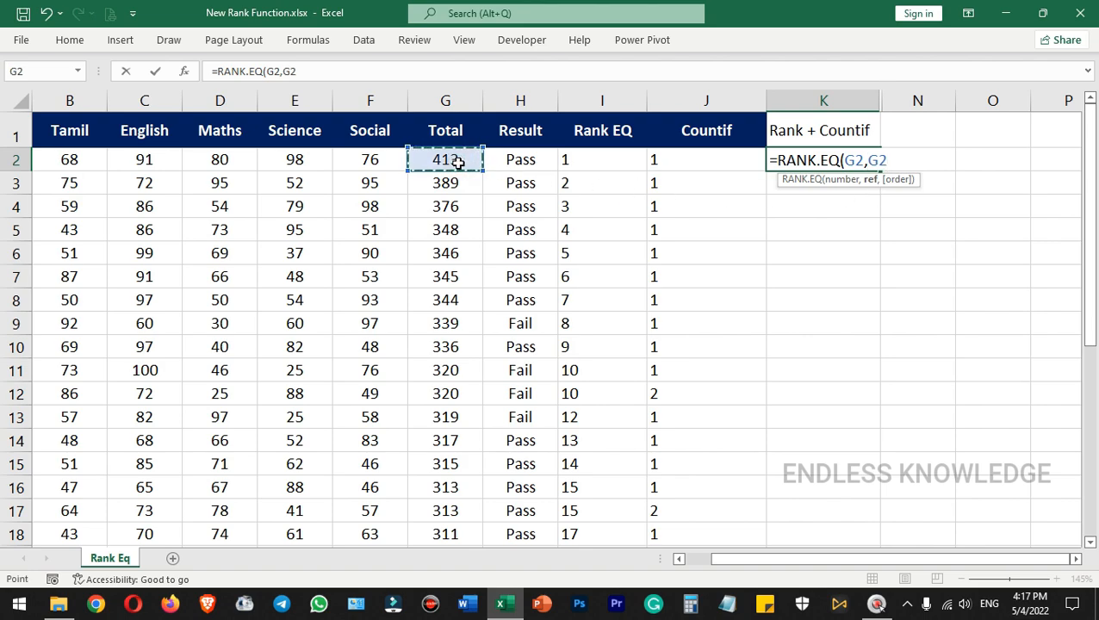
{"action": "key", "text": "ctrl+shift+Down"}
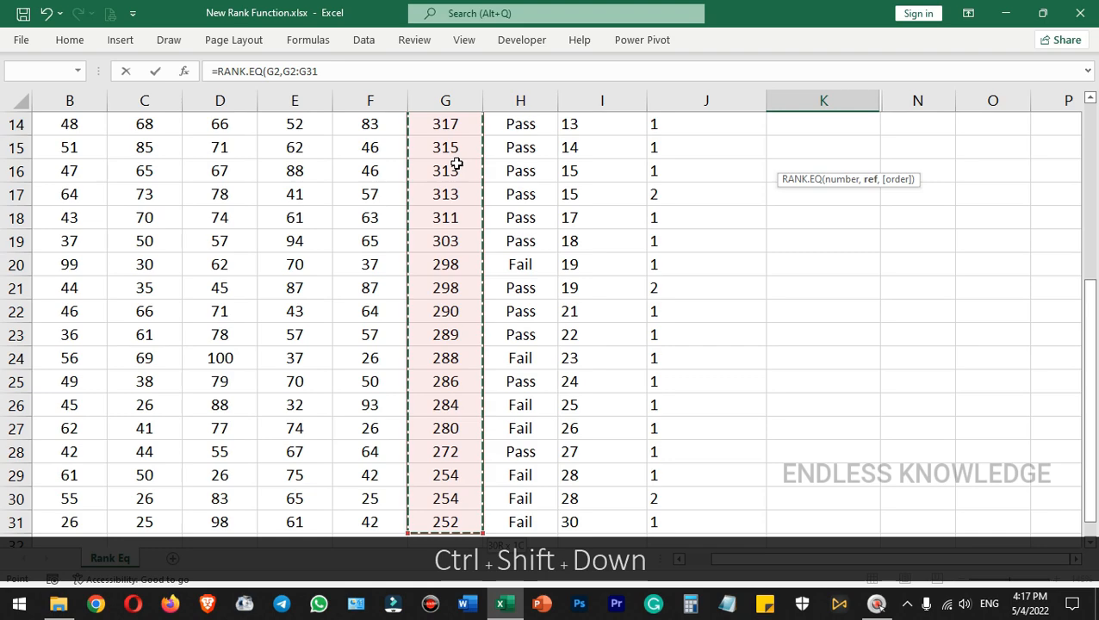
{"action": "scroll", "coordinate": [761, 263], "scroll_direction": "up", "scroll_amount": 5}
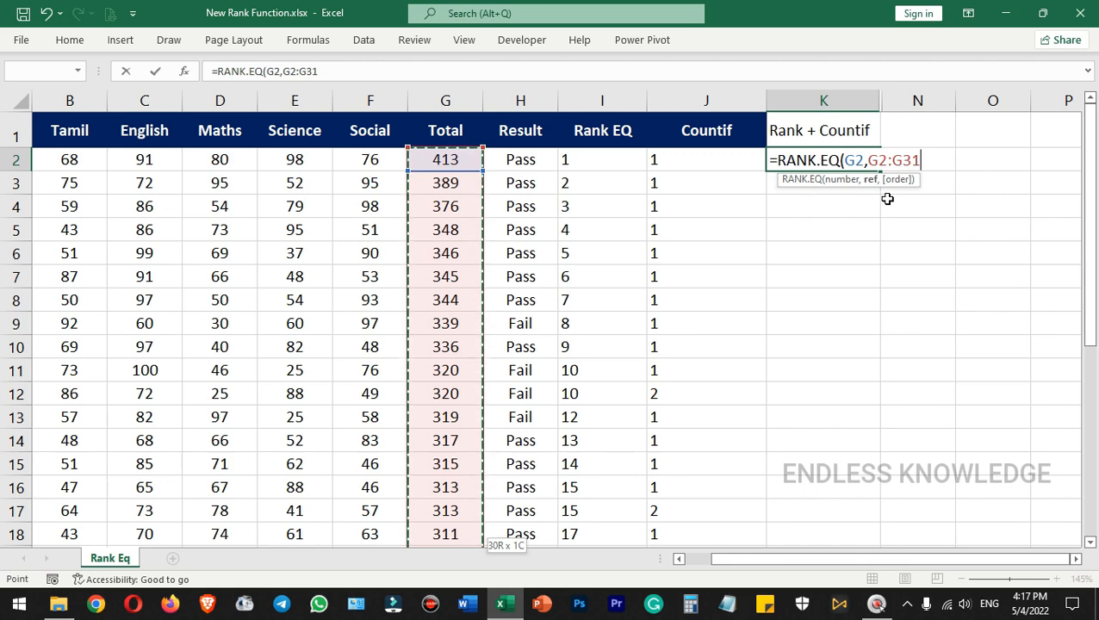
{"action": "key", "text": "F4"}
{"action": "type", "text": ",0"}
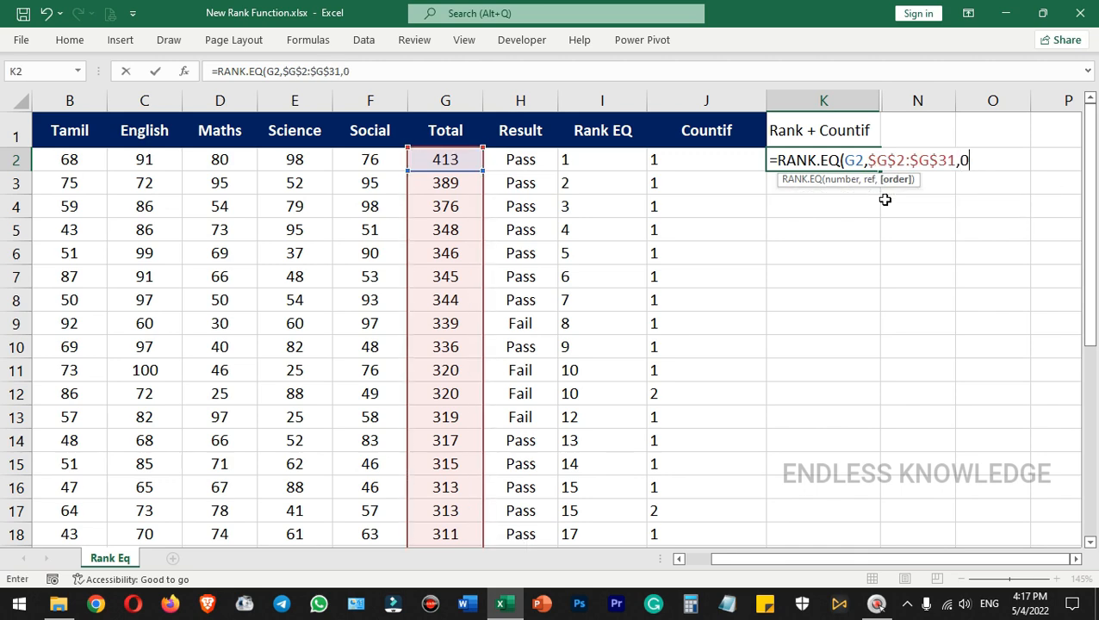
{"action": "type", "text": ")"}
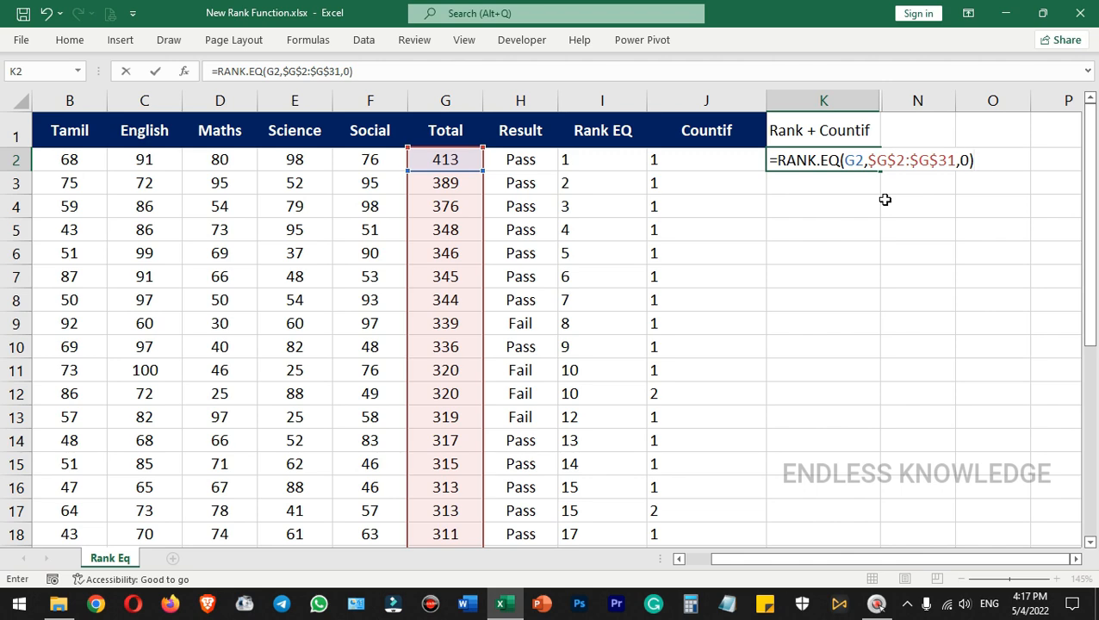
Add a COUNTIF function to the RANK.EQ result in the K2 formula.
{"action": "type", "text": "+cou"}
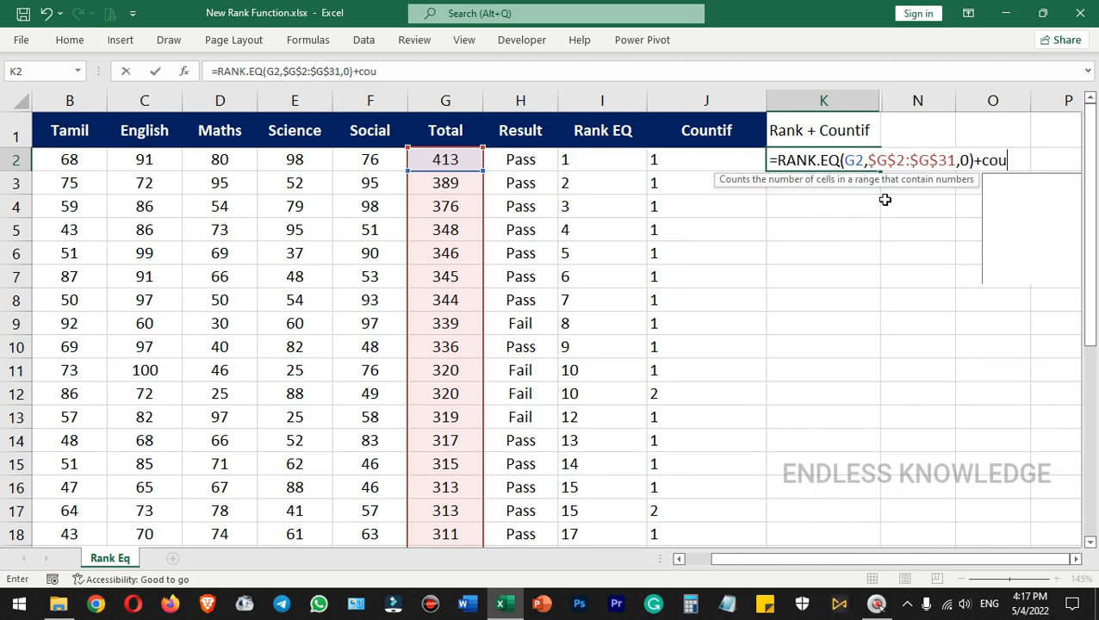
{"action": "type", "text": "ntig"}
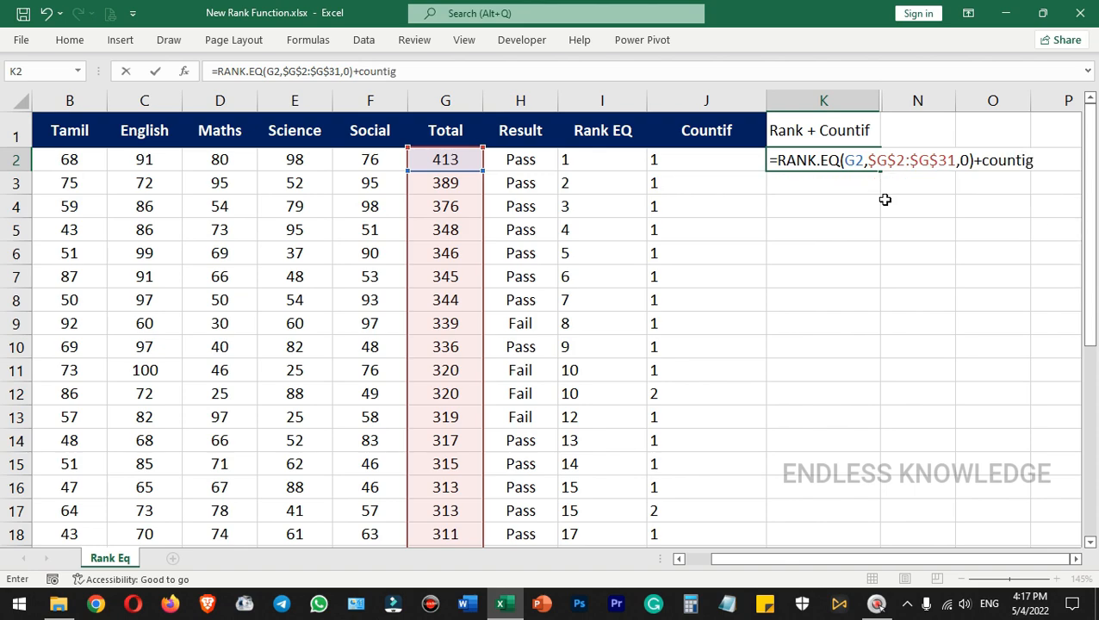
{"action": "key", "text": "BackSpace"}
{"action": "type", "text": "f"}
{"action": "key", "text": "Tab"}
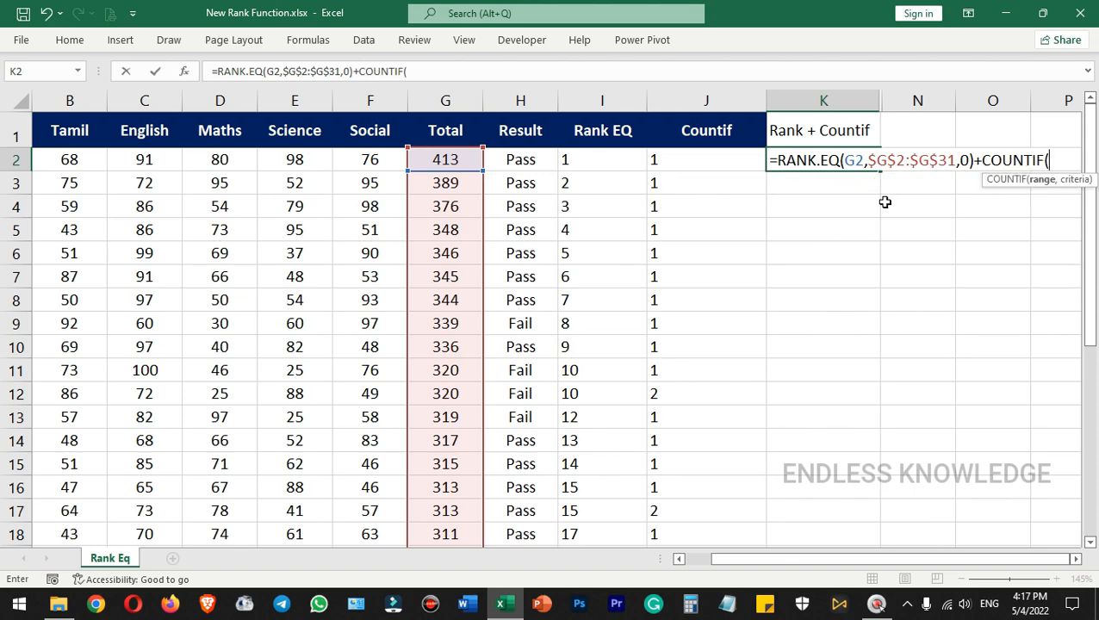
{"action": "left_click", "coordinate": [521, 71]}
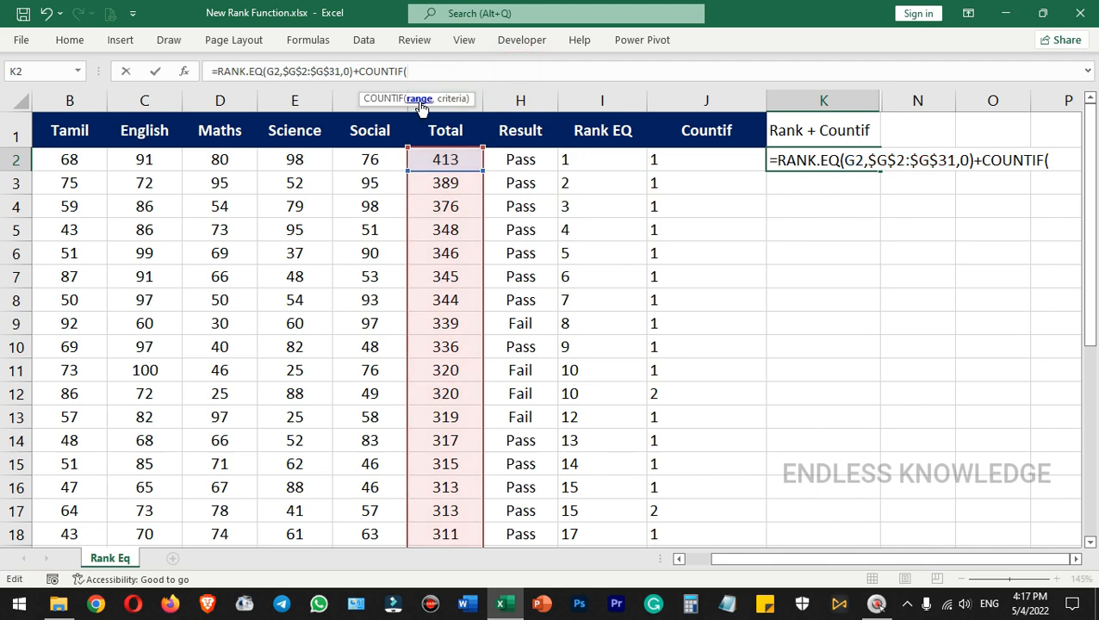
Set the COUNTIF range in the K2 formula to $G$2:G2, with only the range start absolute.
{"action": "left_click", "coordinate": [463, 159]}
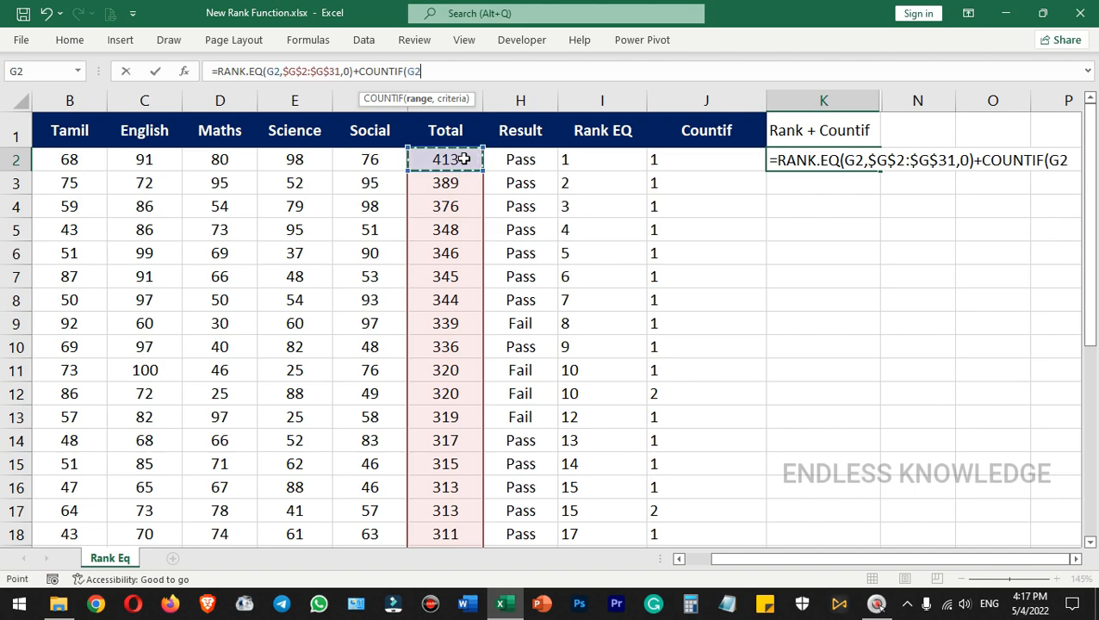
{"action": "type", "text": ":"}
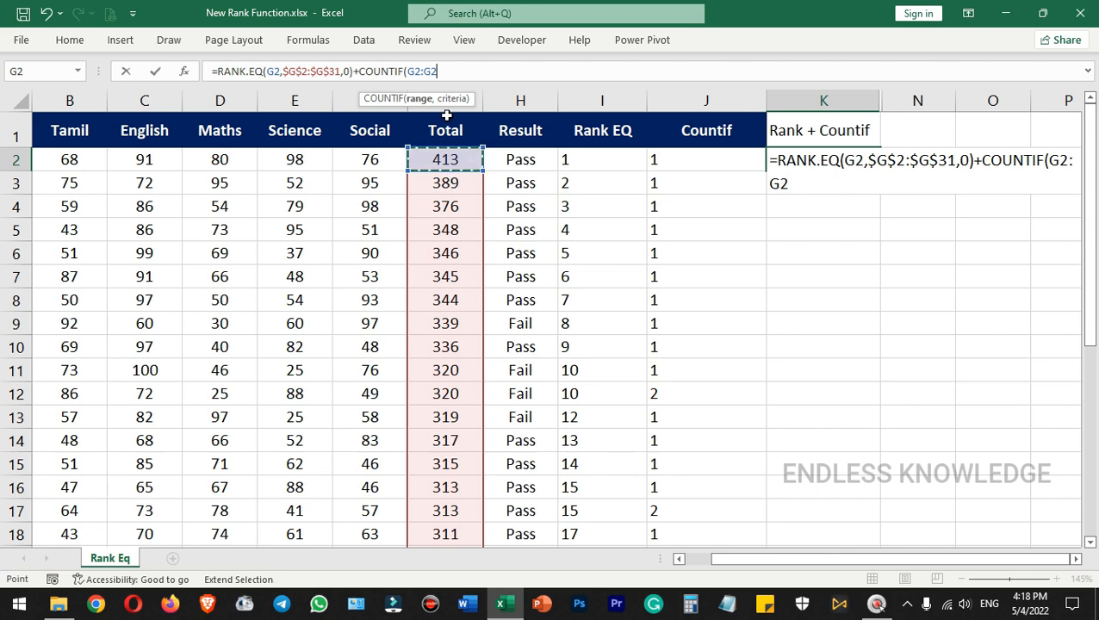
{"action": "left_click", "coordinate": [419, 73]}
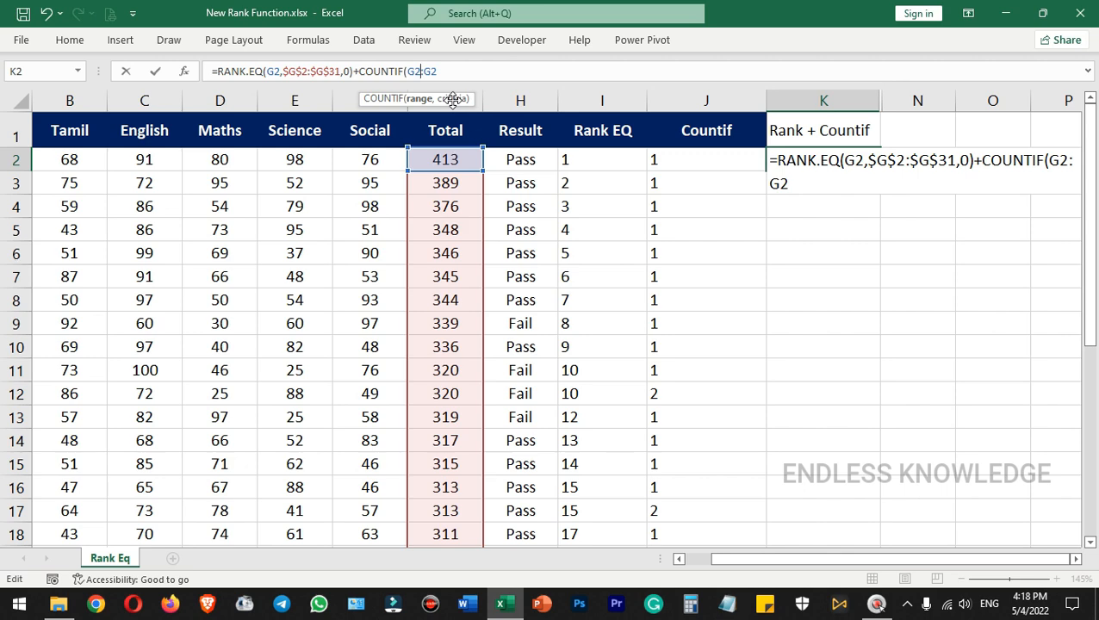
{"action": "key", "text": "F4"}
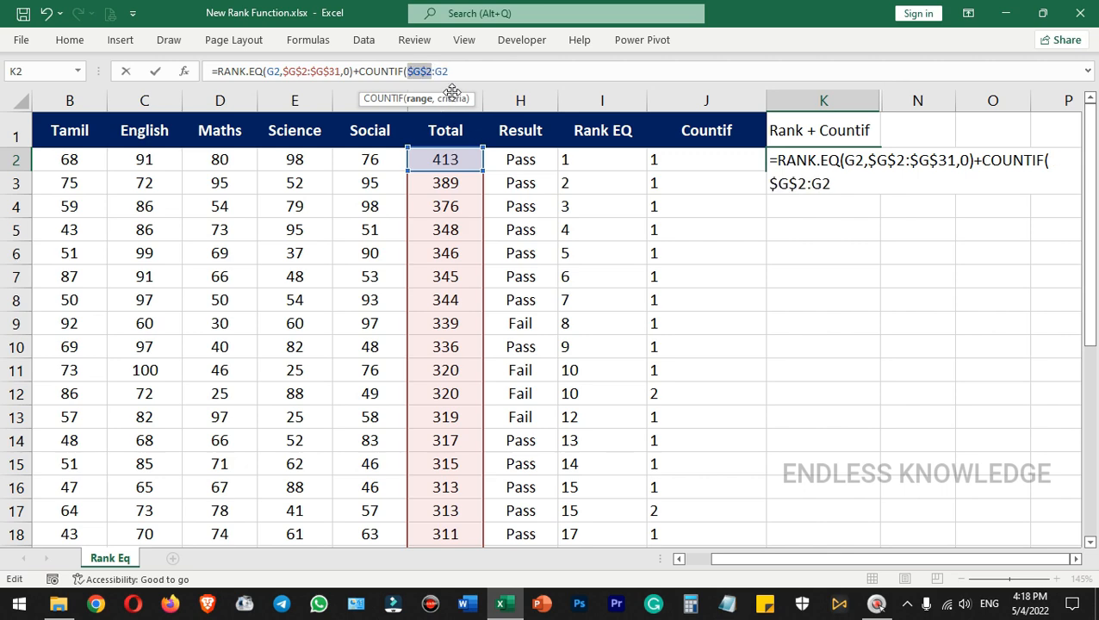
Use G2 as the COUNTIF criteria and complete the K2 formula as =RANK.EQ(G2,$G$2:$G$31,0)+COUNTIF($G$2:G2,G2).
{"action": "left_click", "coordinate": [480, 69]}
{"action": "type", "text": ","}
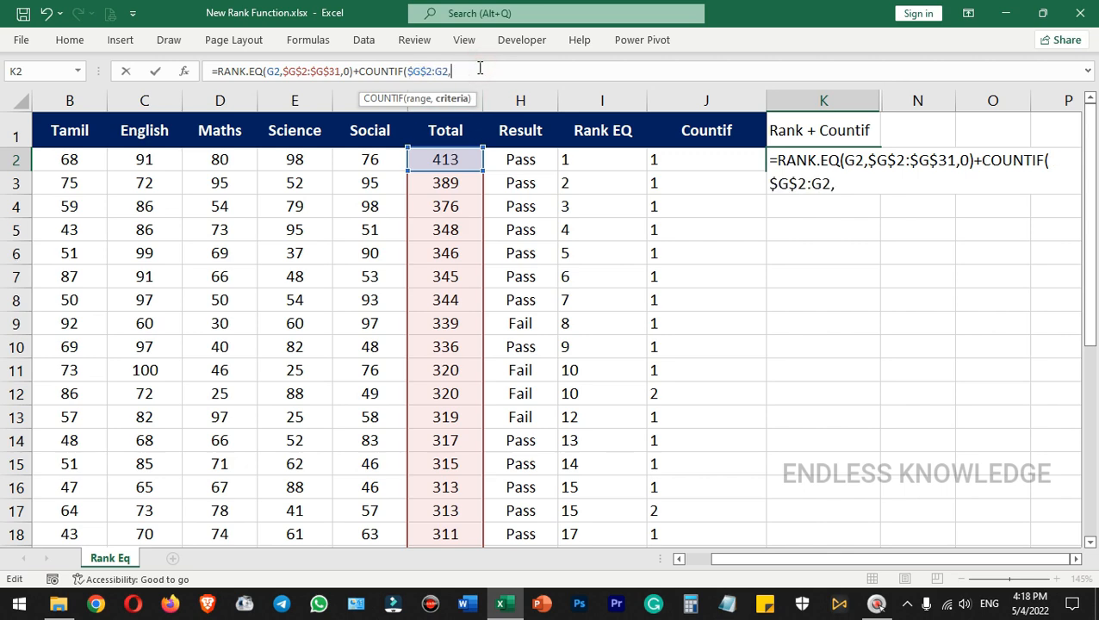
{"action": "left_click", "coordinate": [454, 160]}
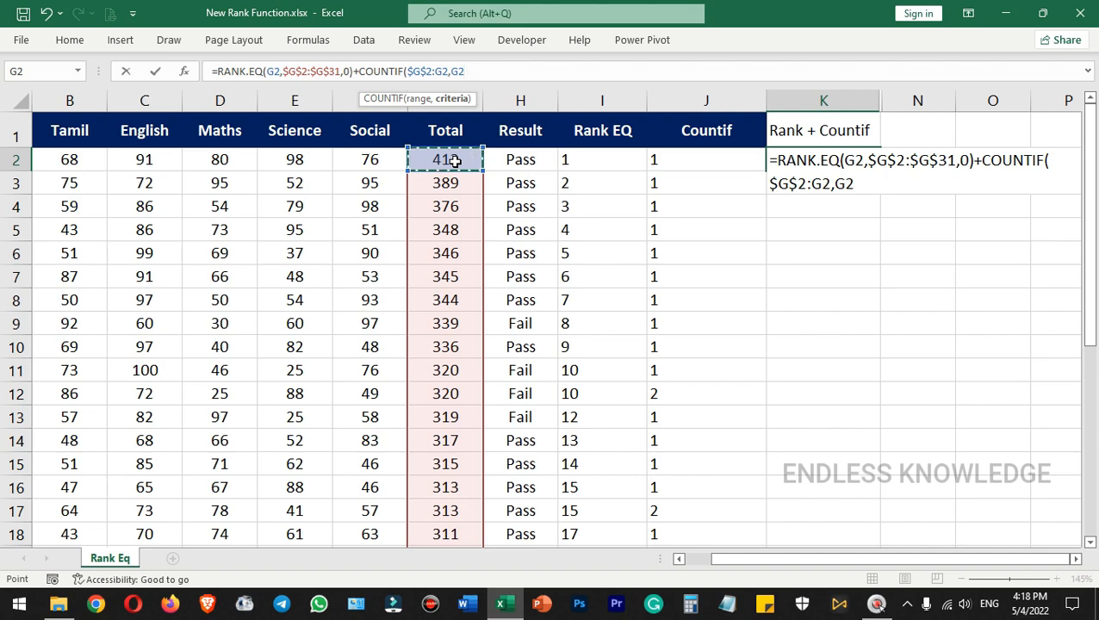
{"action": "type", "text": ")"}
{"action": "key", "text": "Return"}
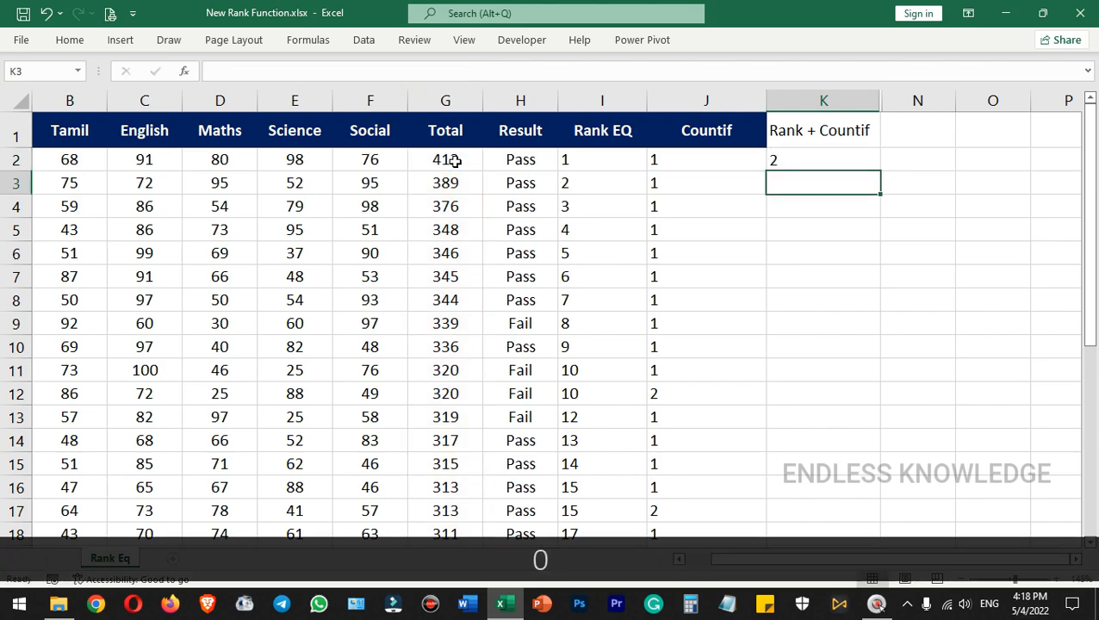
Compare the combined formula in K2 with the separate RANK.EQ formula in I2 and COUNTIF formula in J2.
{"action": "left_click", "coordinate": [851, 171]}
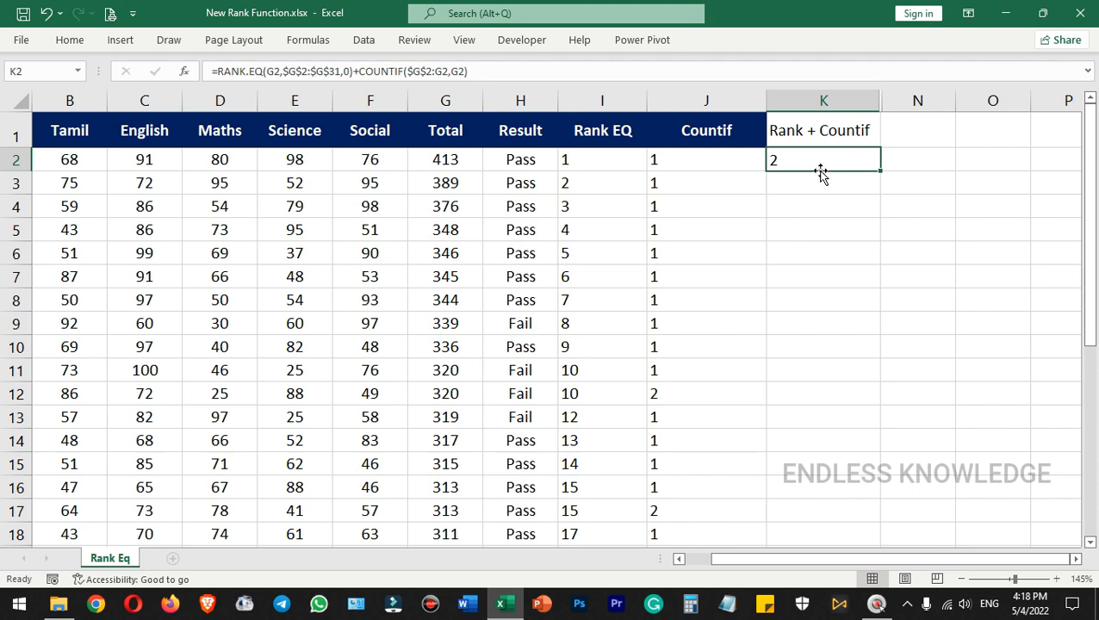
{"action": "left_click", "coordinate": [665, 71]}
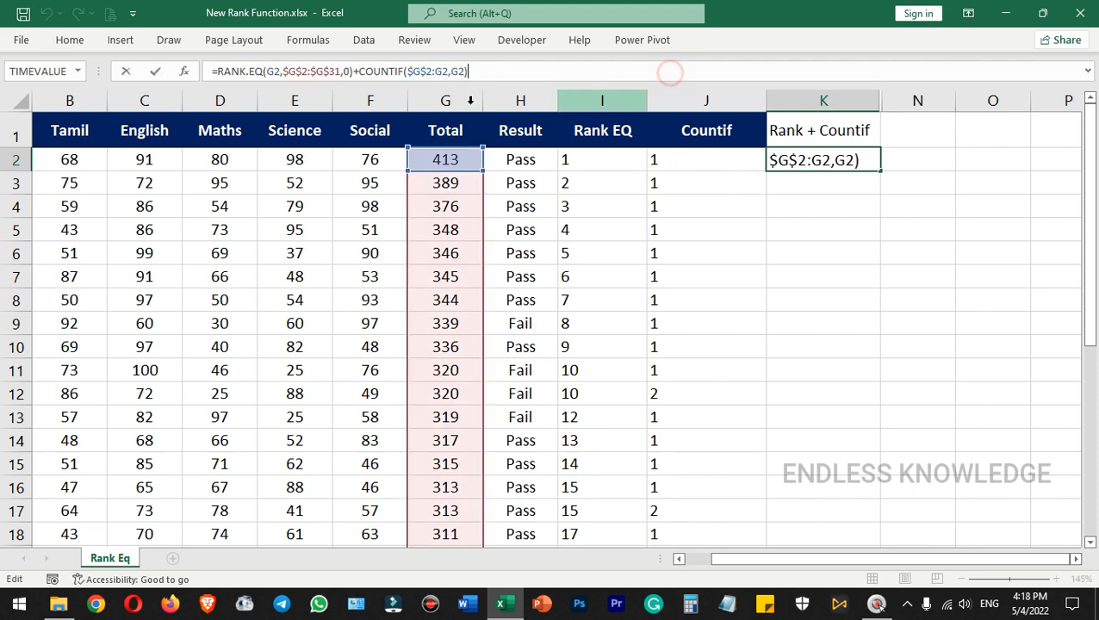
{"action": "key", "text": "ctrl+Return"}
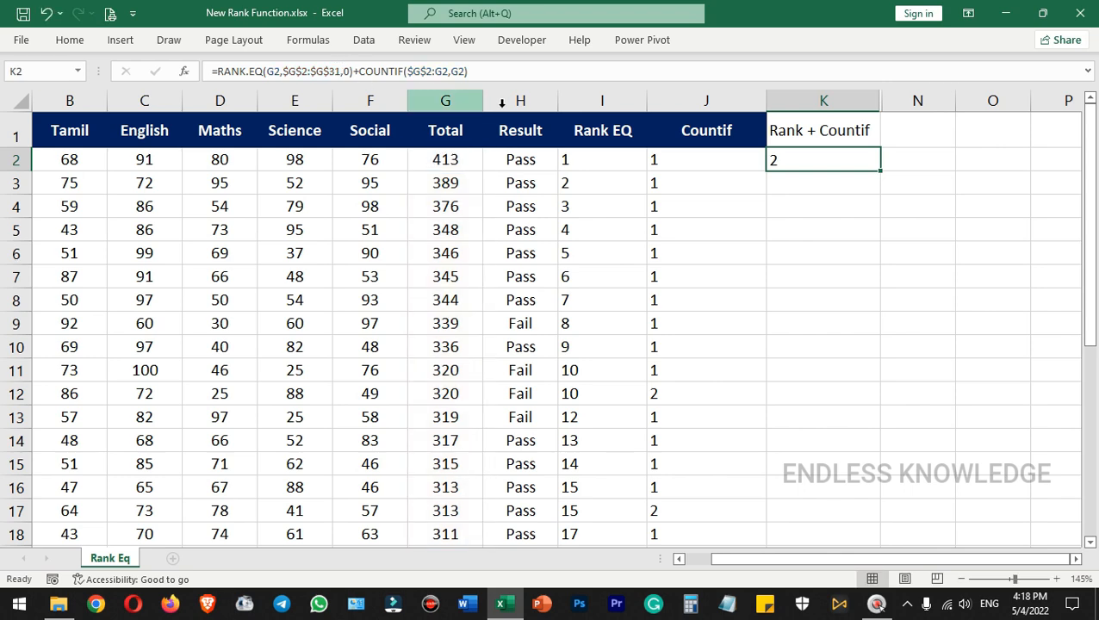
{"action": "left_click", "coordinate": [602, 164]}
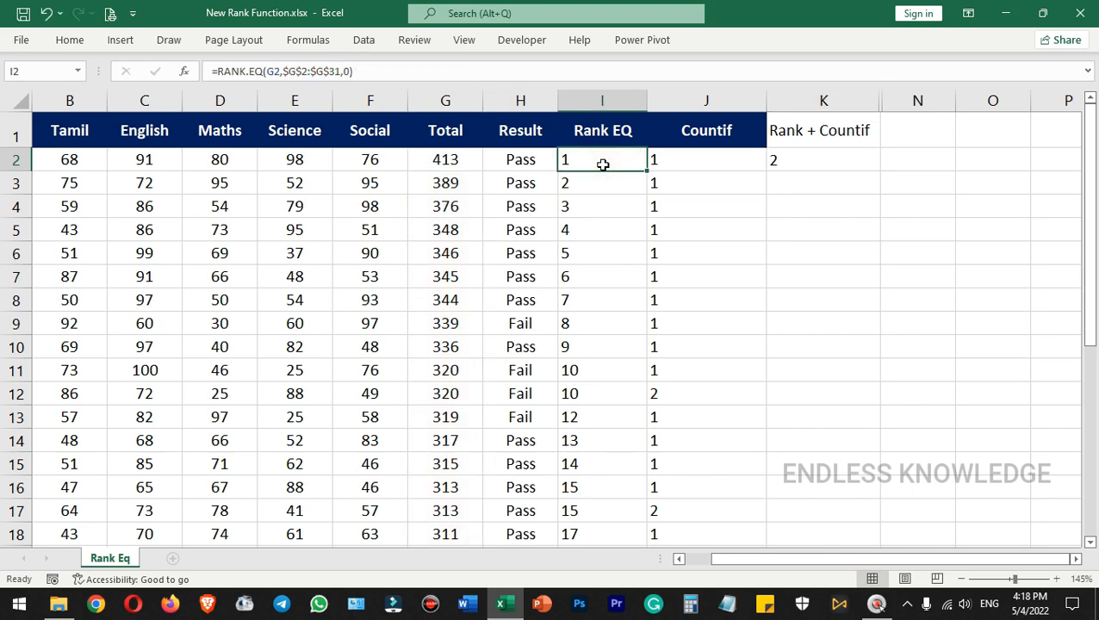
{"action": "left_click", "coordinate": [711, 130]}
{"action": "left_click", "coordinate": [709, 163]}
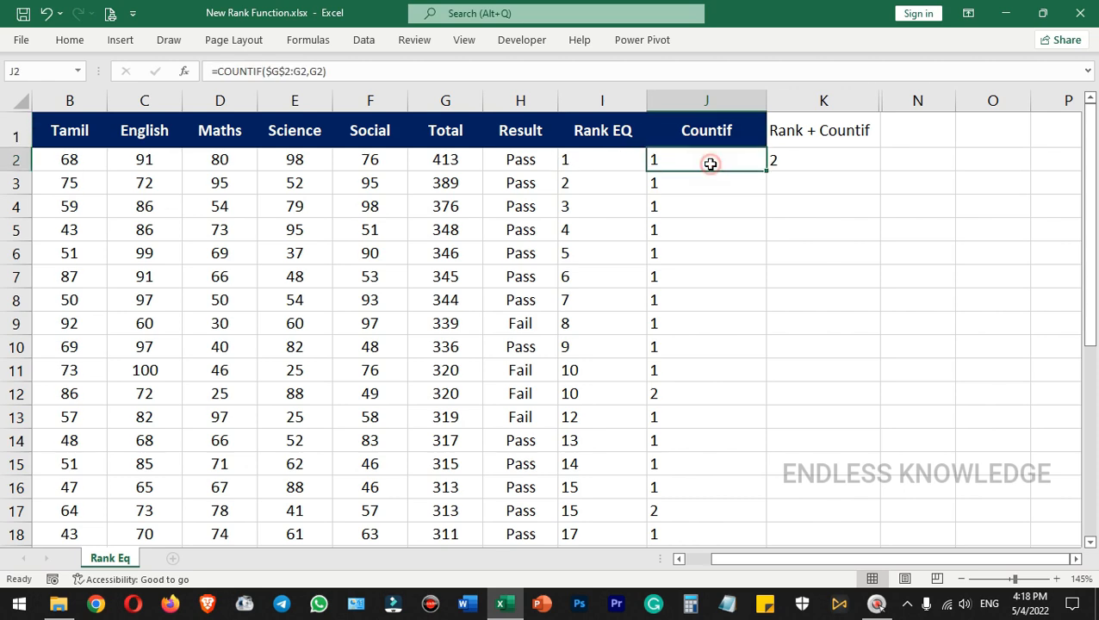
{"action": "left_click", "coordinate": [802, 165]}
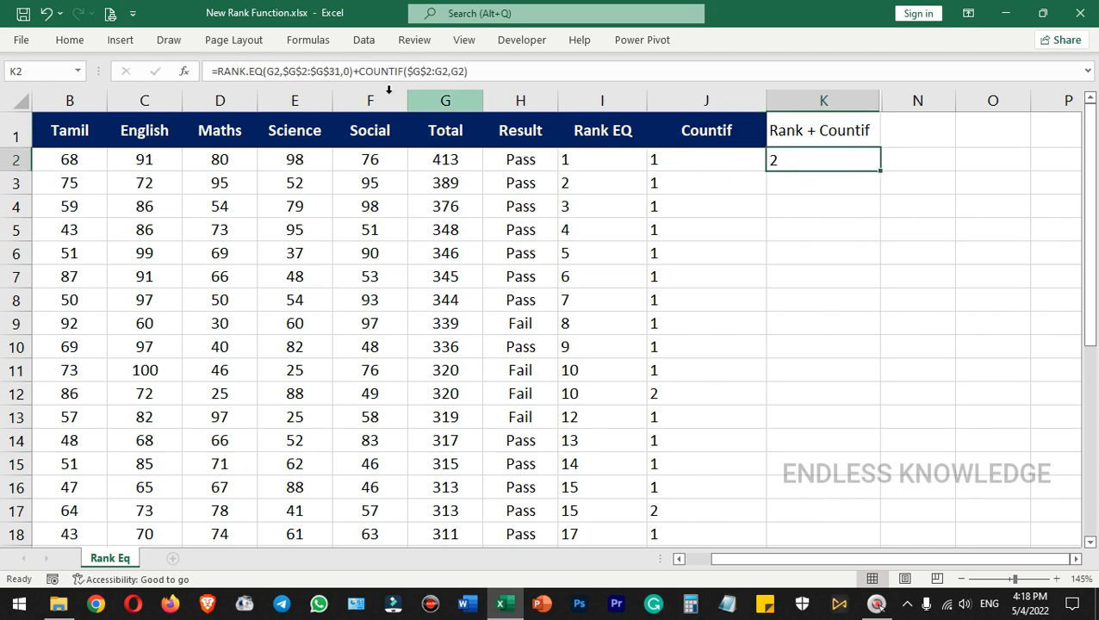
Try subtracting the COUNTIF from the RANK.EQ in the K2 formula instead of adding it, and compare it with I2 and J2.
{"action": "left_click", "coordinate": [261, 68]}
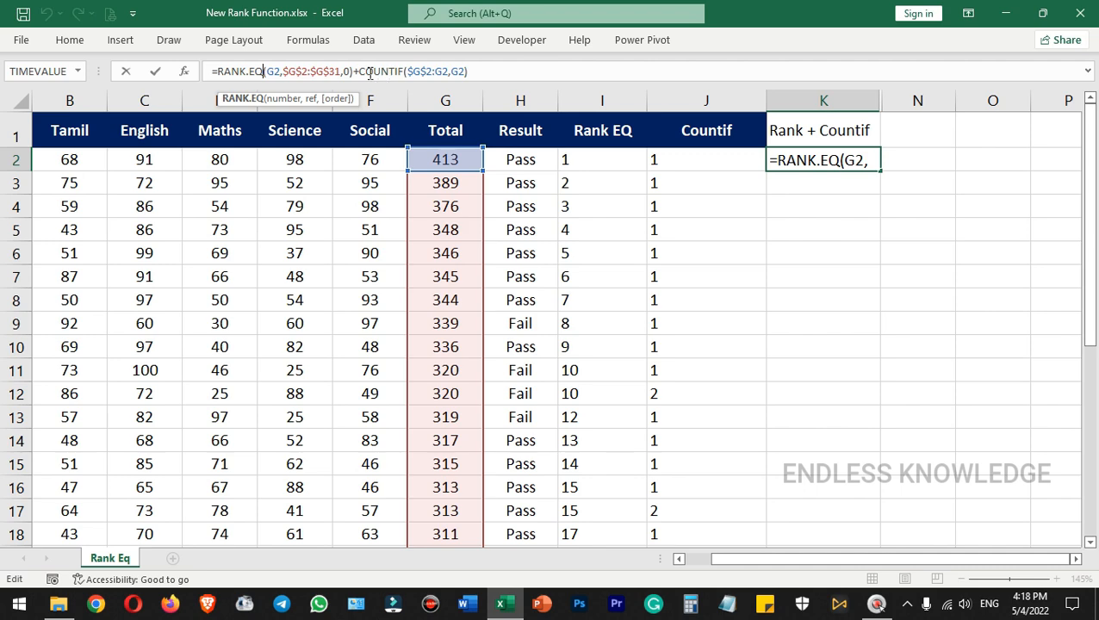
{"action": "left_click", "coordinate": [355, 71]}
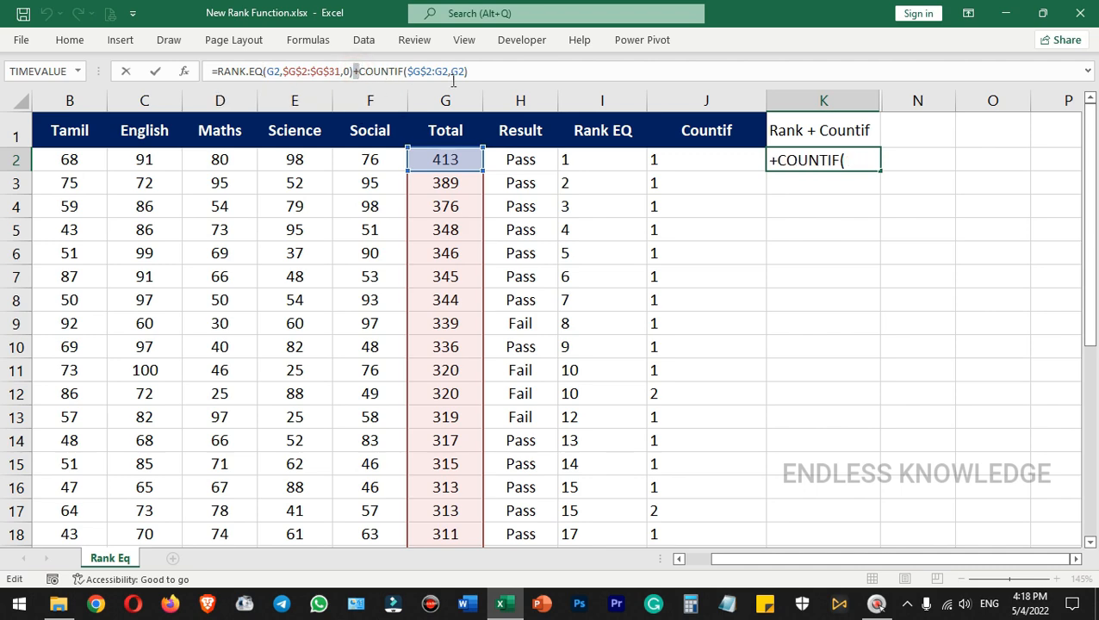
{"action": "type", "text": "-"}
{"action": "key", "text": "Return"}
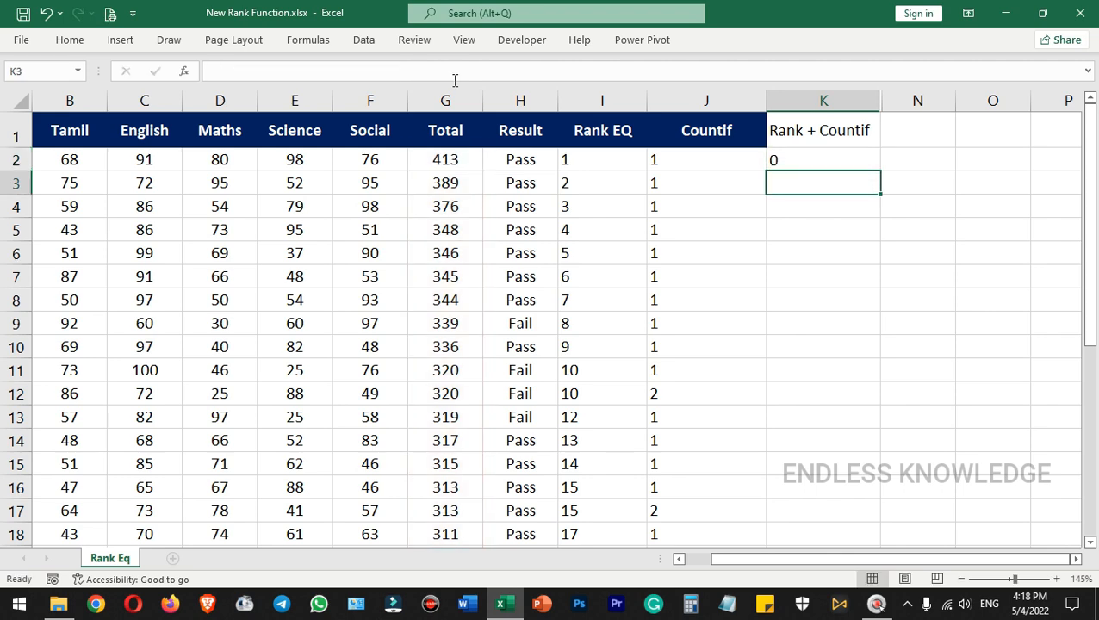
{"action": "left_click", "coordinate": [633, 162]}
{"action": "left_click", "coordinate": [697, 160]}
{"action": "left_click", "coordinate": [794, 163]}
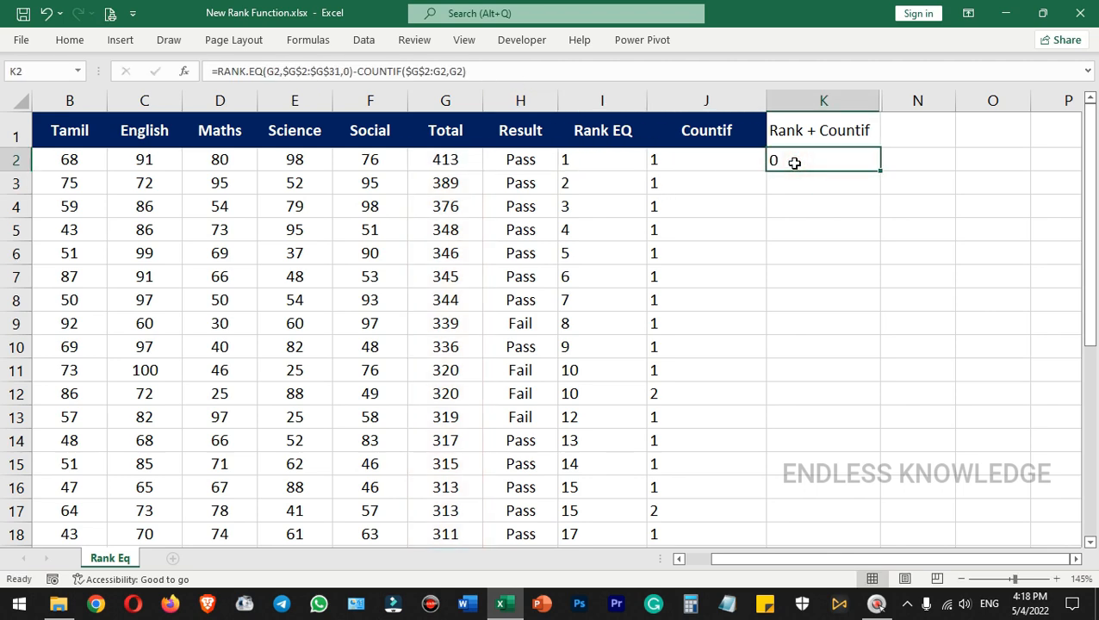
Restore the plus sign between RANK.EQ and COUNTIF in the K2 formula and recheck it against I2 and J2.
{"action": "left_click", "coordinate": [355, 72]}
{"action": "key", "text": "BackSpace"}
{"action": "type", "text": "+"}
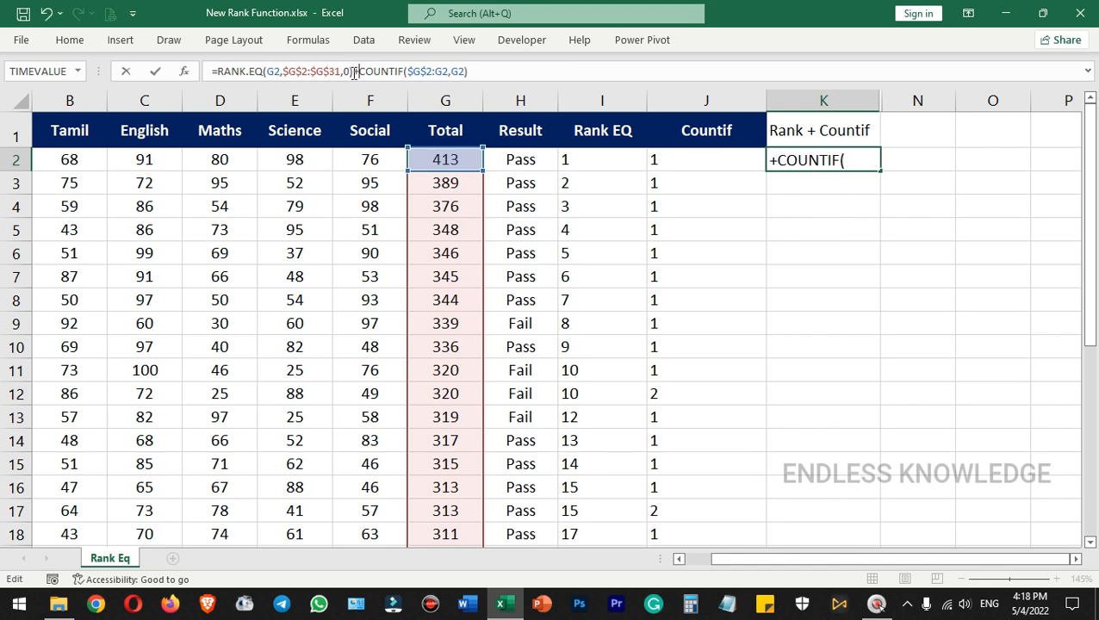
{"action": "key", "text": "Return"}
{"action": "left_click", "coordinate": [636, 162]}
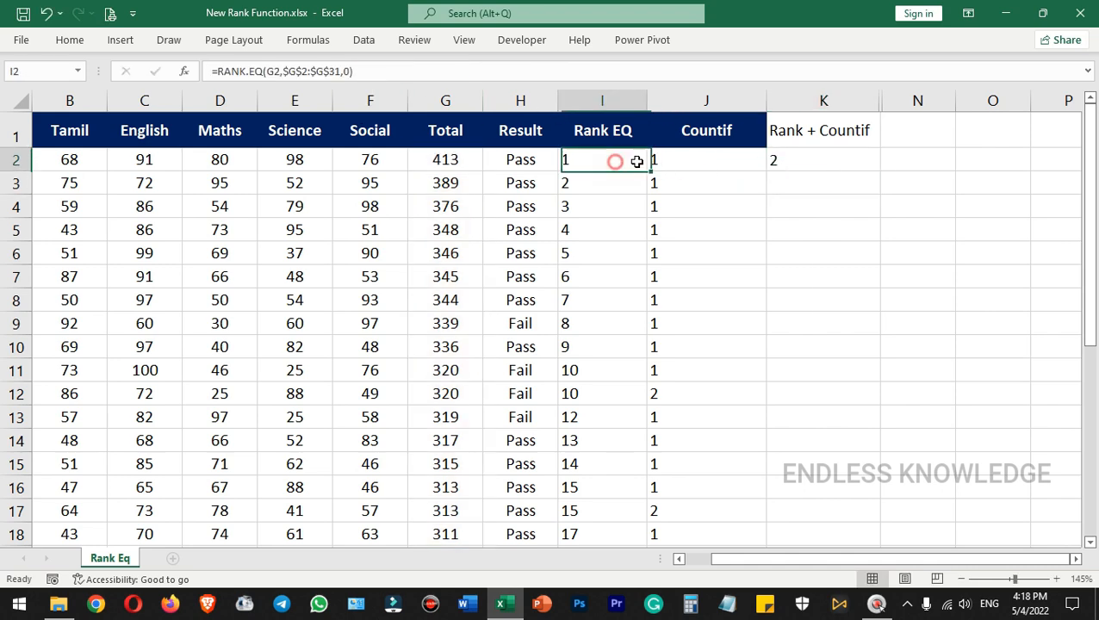
{"action": "left_click", "coordinate": [697, 161]}
{"action": "left_click", "coordinate": [810, 166]}
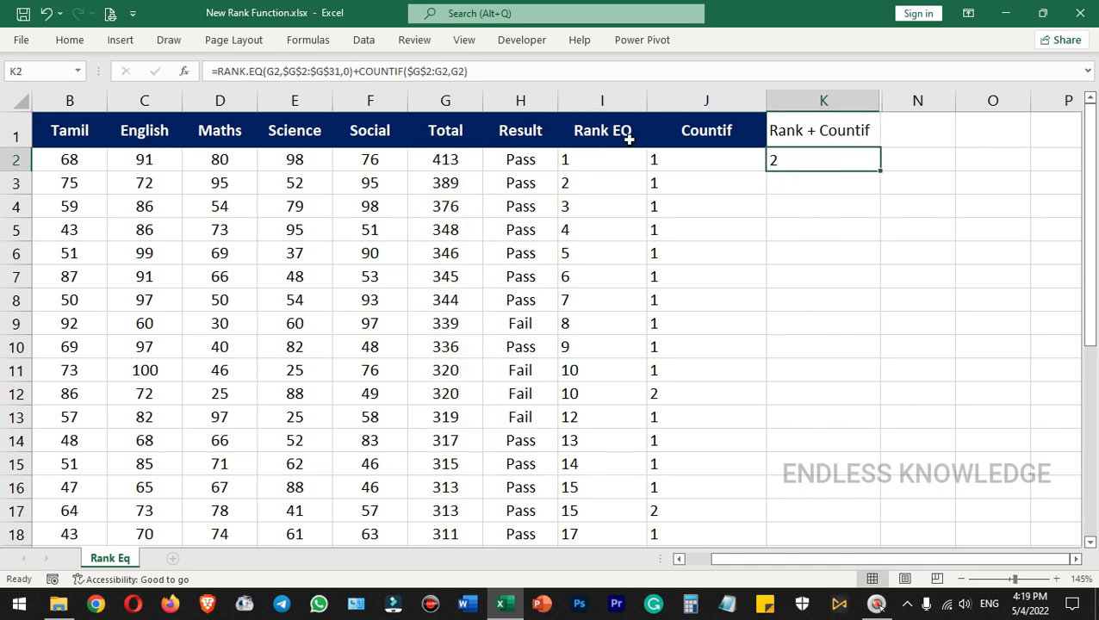
Append -1 to the K2 formula and fill it down the Rank + Countif column.
{"action": "left_click", "coordinate": [506, 73]}
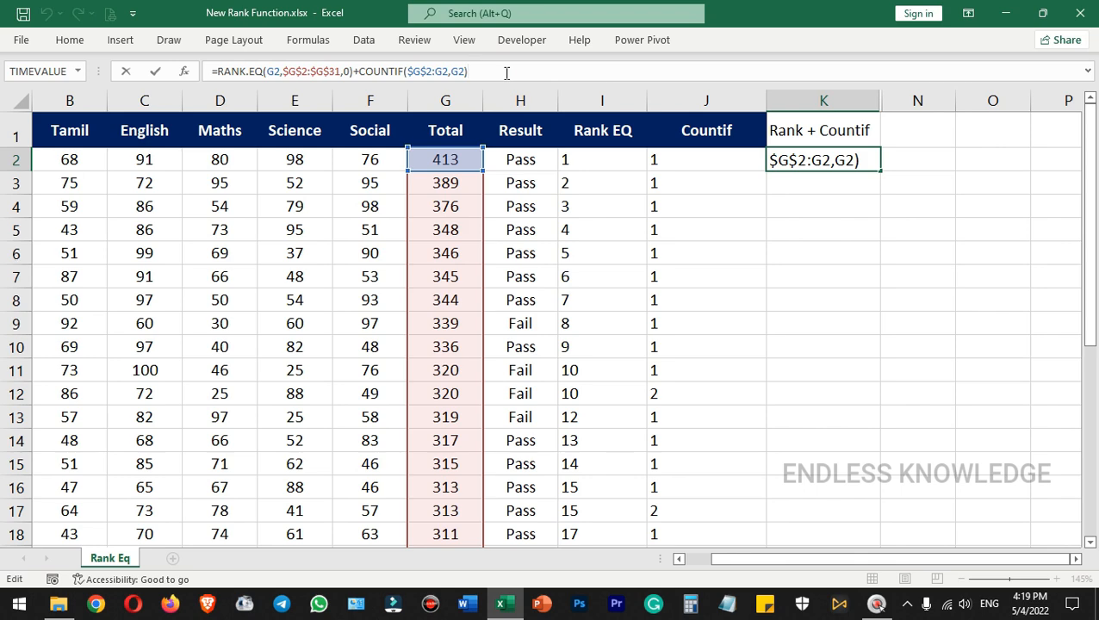
{"action": "type", "text": "-1"}
{"action": "key", "text": "Return"}
{"action": "left_click", "coordinate": [797, 160]}
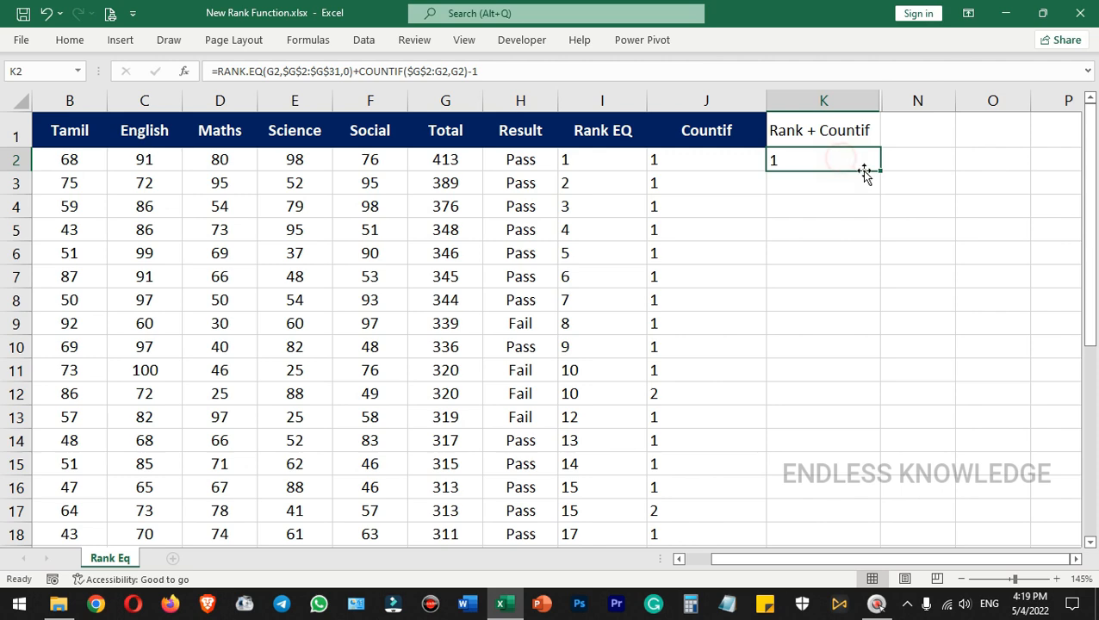
{"action": "double_click", "coordinate": [879, 173]}
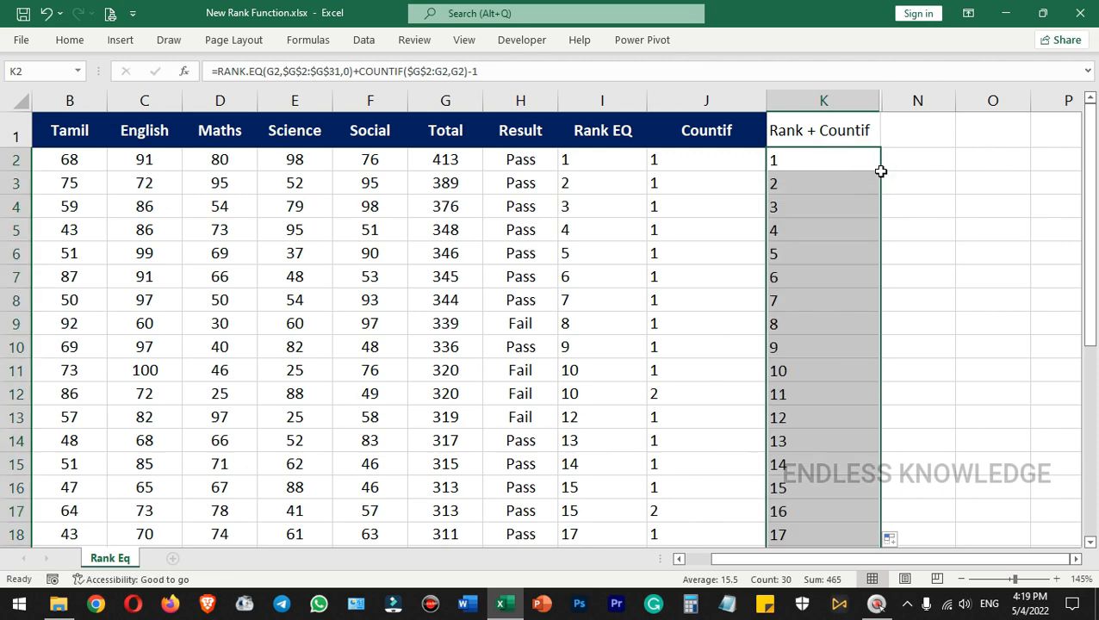
Examine how the Rank EQ and Countif values in rows 11 and 12 combine into the Rank + Countif ranks for the tied totals.
{"action": "left_click", "coordinate": [861, 325]}
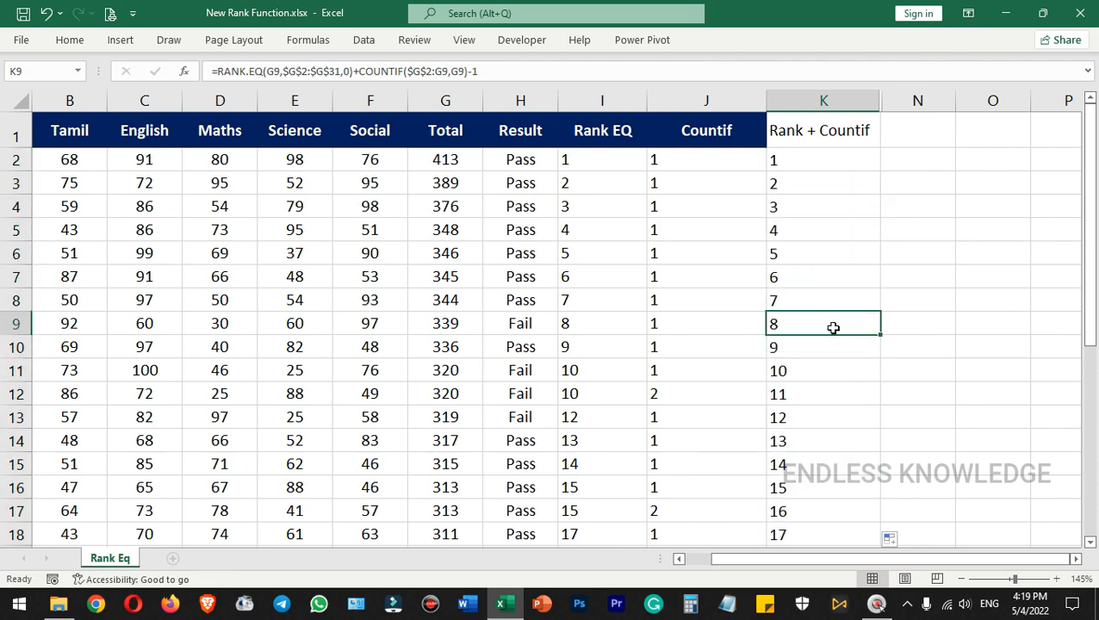
{"action": "left_click", "coordinate": [614, 370]}
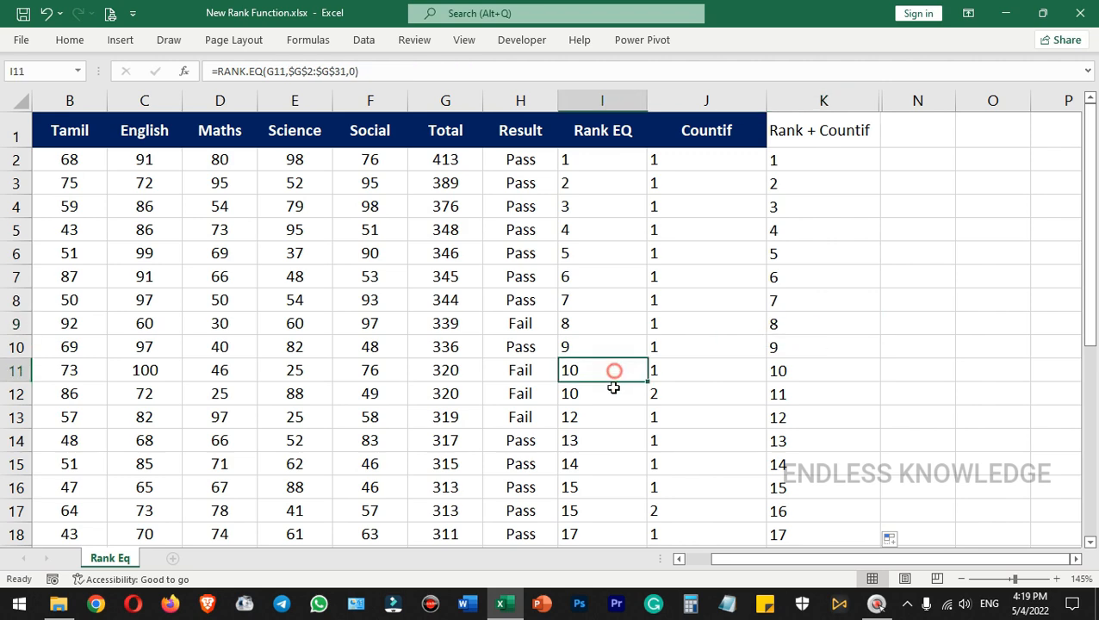
{"action": "left_click_drag", "start_coordinate": [613, 387], "coordinate": [613, 394]}
{"action": "left_click_drag", "start_coordinate": [815, 365], "coordinate": [814, 400]}
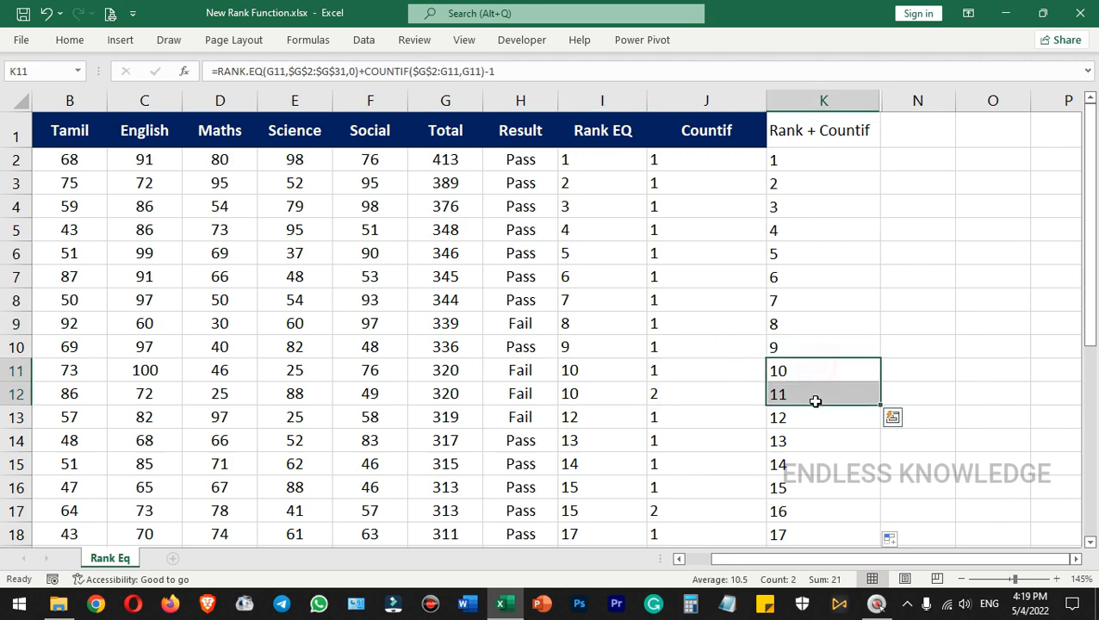
{"action": "left_click", "coordinate": [608, 374]}
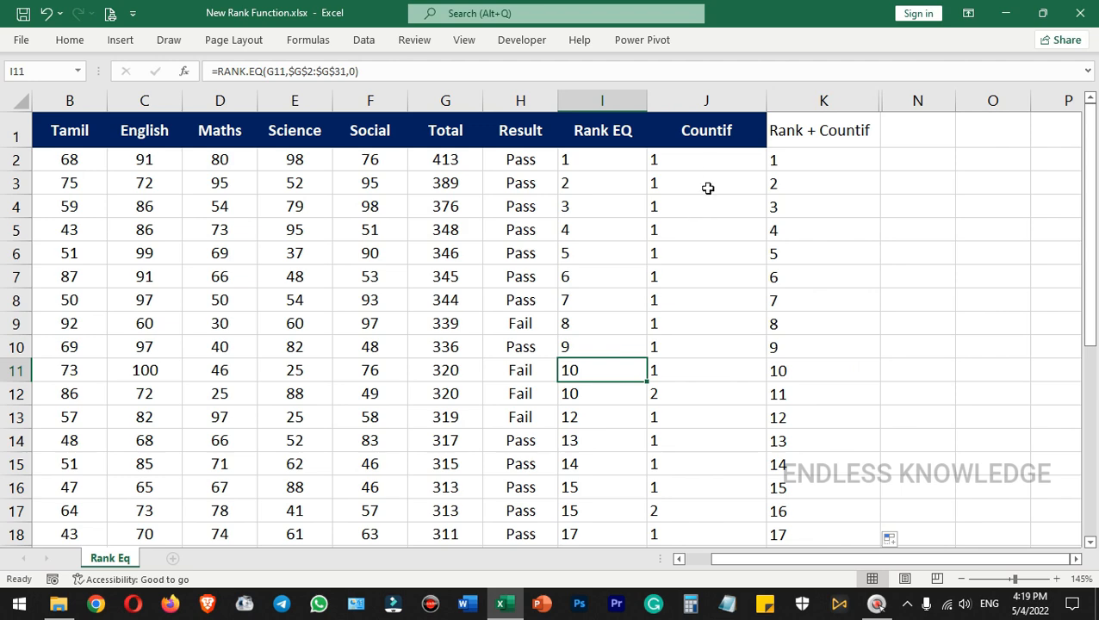
{"action": "left_click", "coordinate": [694, 372]}
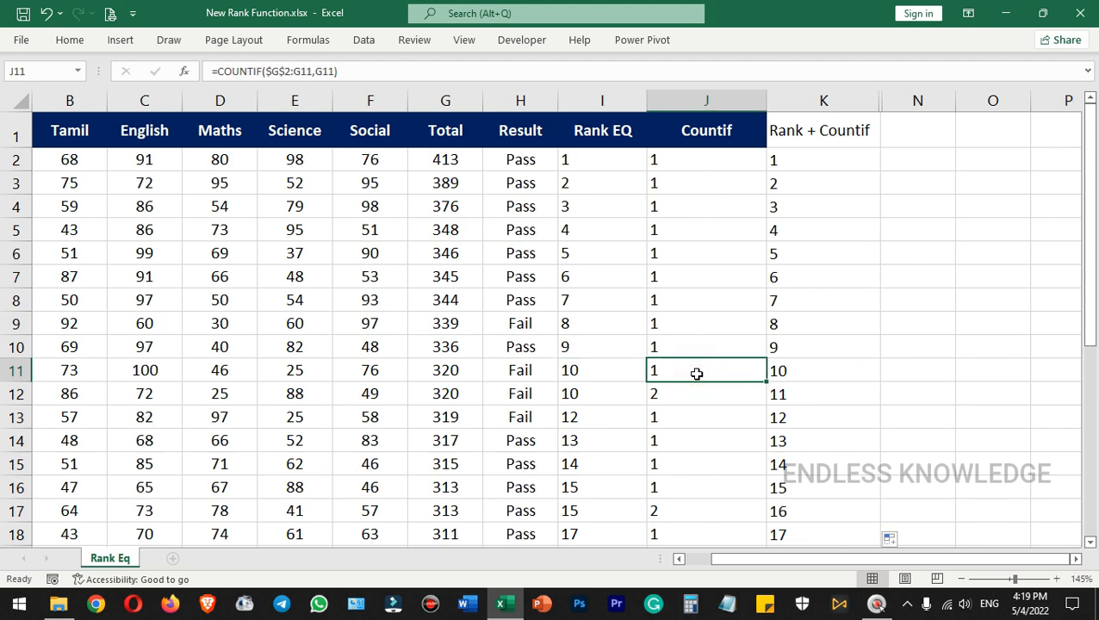
{"action": "left_click", "coordinate": [825, 376]}
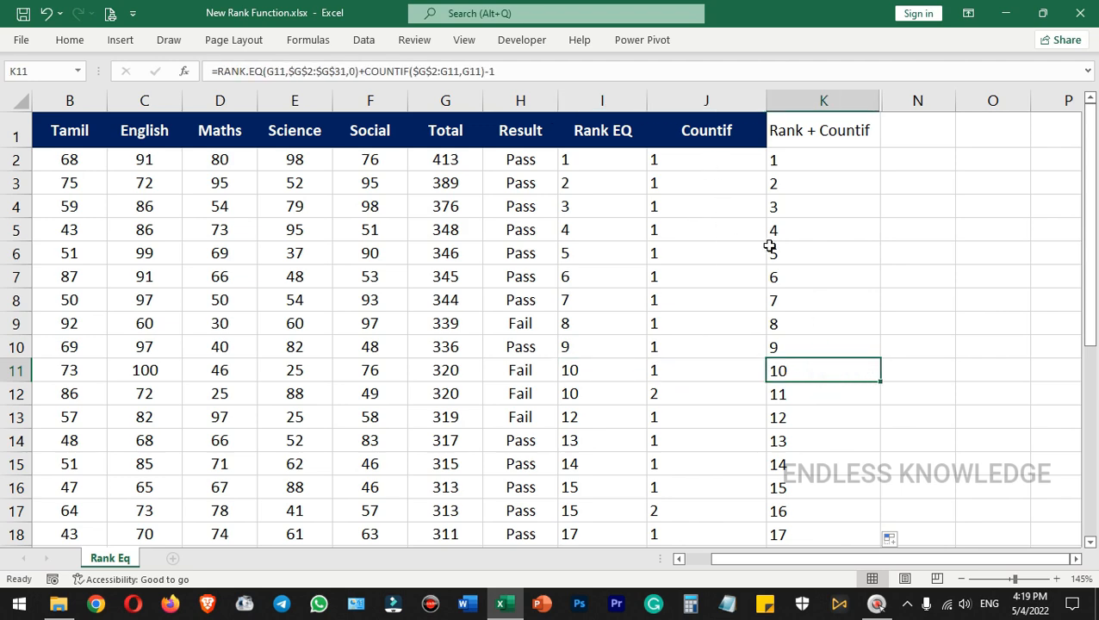
{"action": "left_click", "coordinate": [608, 408]}
{"action": "left_click", "coordinate": [677, 393]}
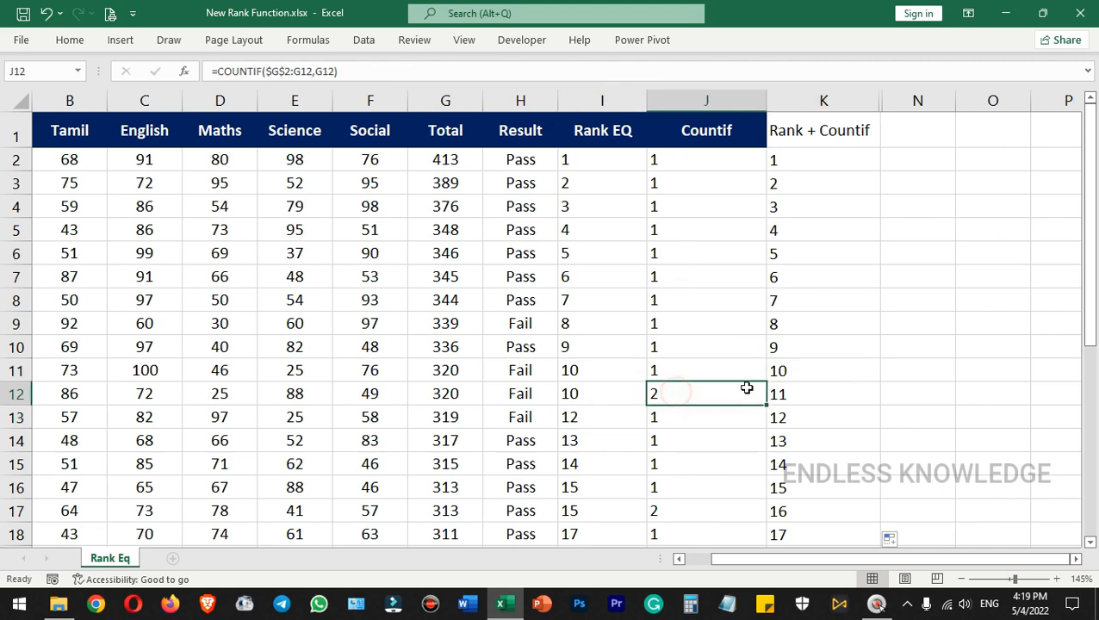
{"action": "left_click", "coordinate": [825, 392]}
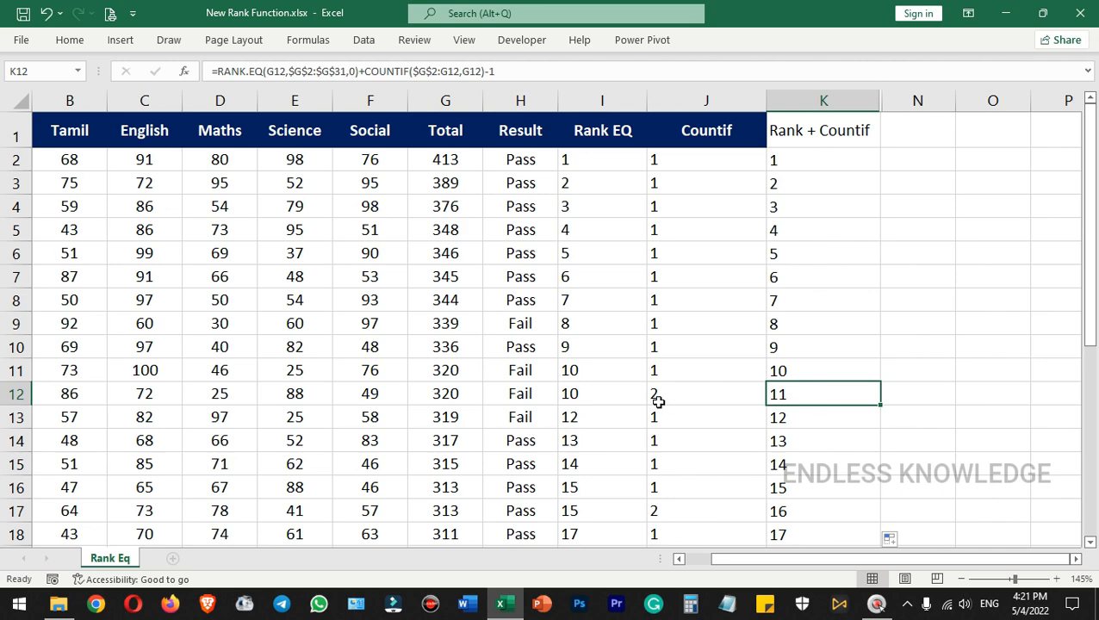
Compare the Result entries with the Rank + Countif values in rows 10 to 13 to check how failed students are ranked.
{"action": "left_click_drag", "start_coordinate": [520, 368], "coordinate": [523, 416]}
{"action": "left_click_drag", "start_coordinate": [805, 365], "coordinate": [824, 409]}
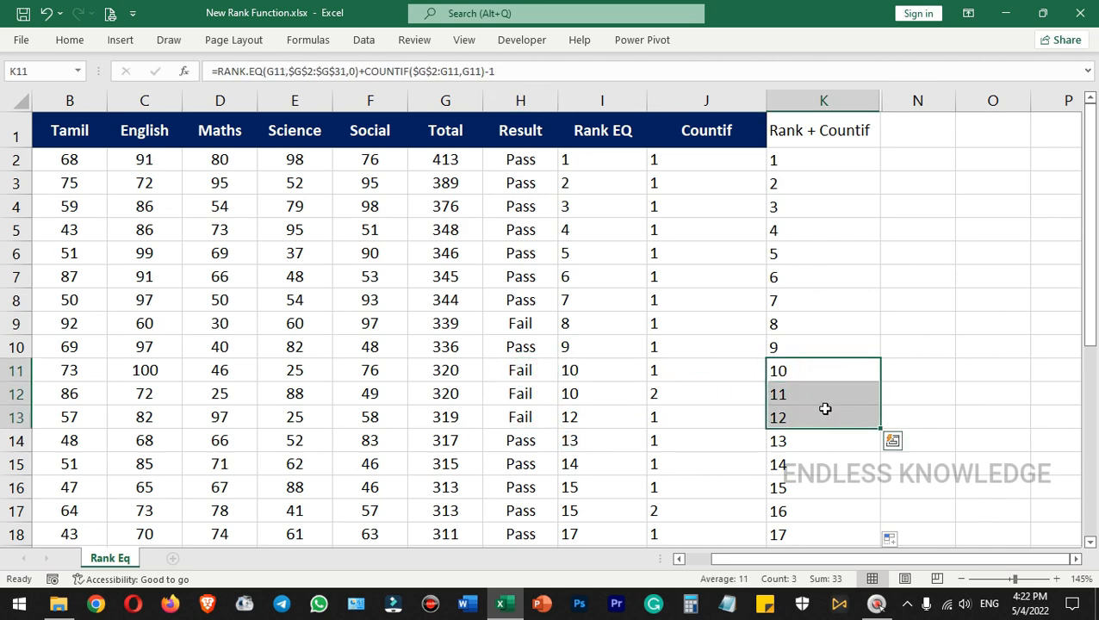
{"action": "left_click", "coordinate": [544, 348]}
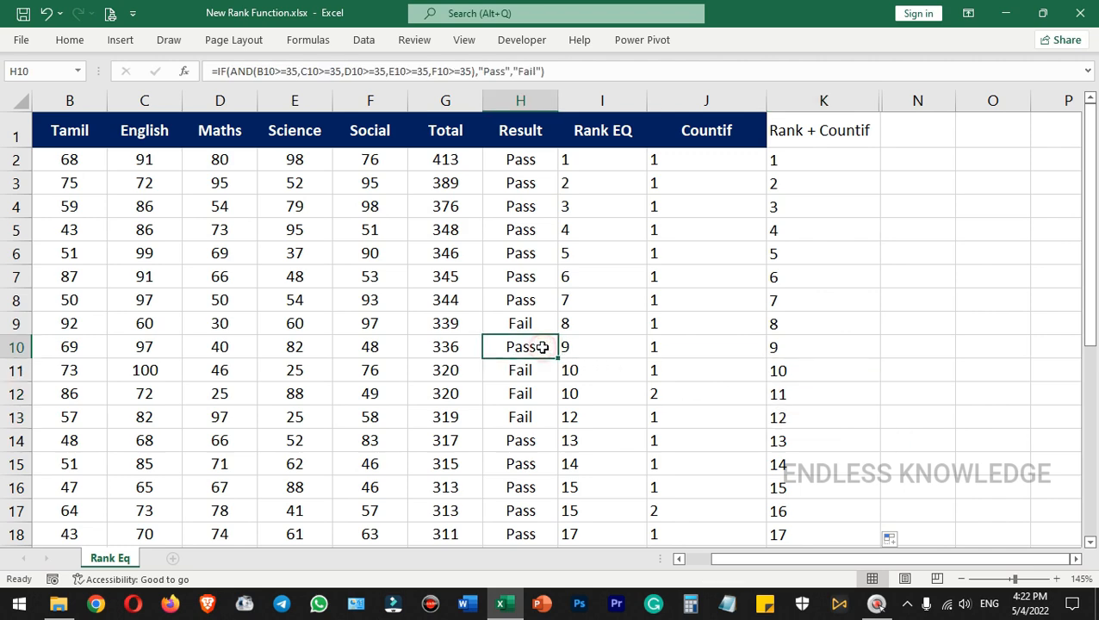
{"action": "left_click", "coordinate": [792, 347]}
{"action": "left_click", "coordinate": [507, 368]}
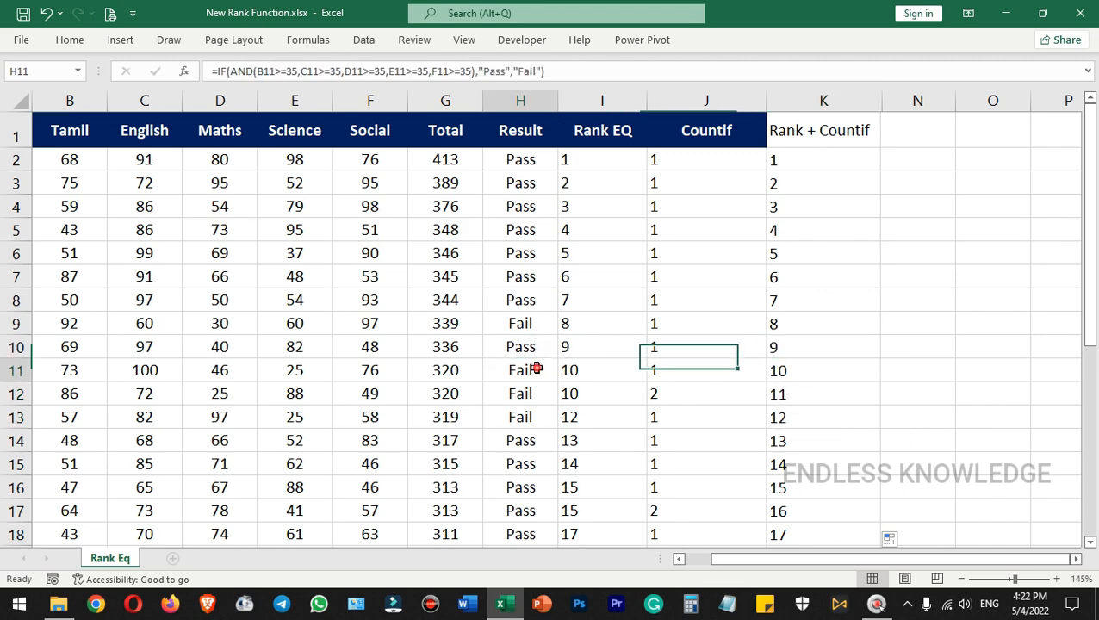
{"action": "left_click", "coordinate": [871, 368]}
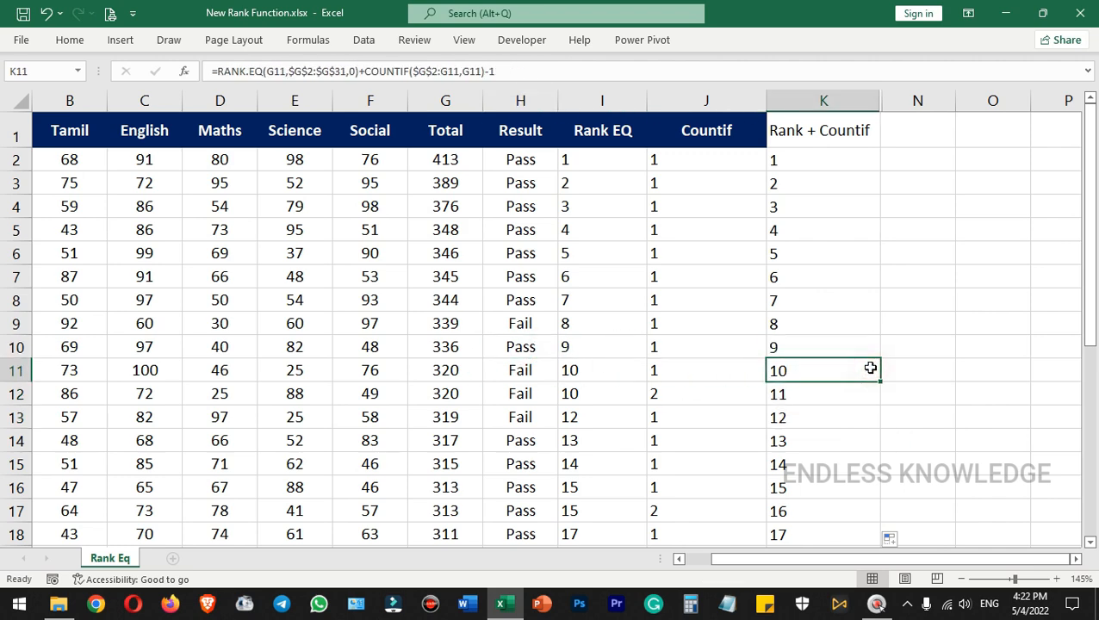
{"action": "left_click", "coordinate": [814, 346]}
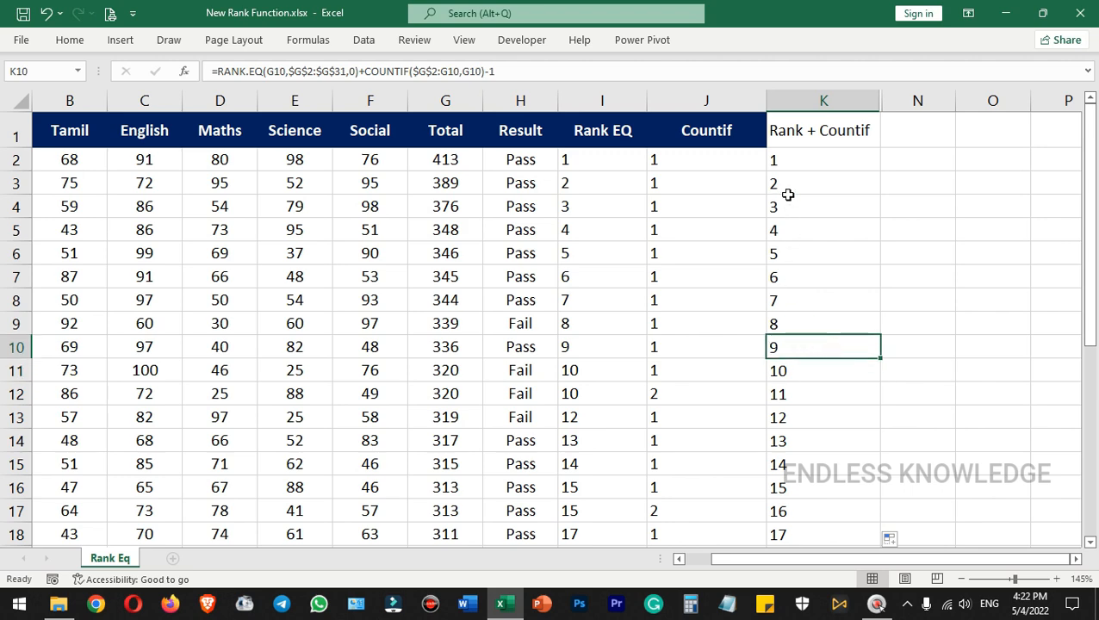
Wrap the K2 rank formula in an IF function with the logical test H2="pass", keeping the rank expression as the true value.
{"action": "left_click", "coordinate": [800, 161]}
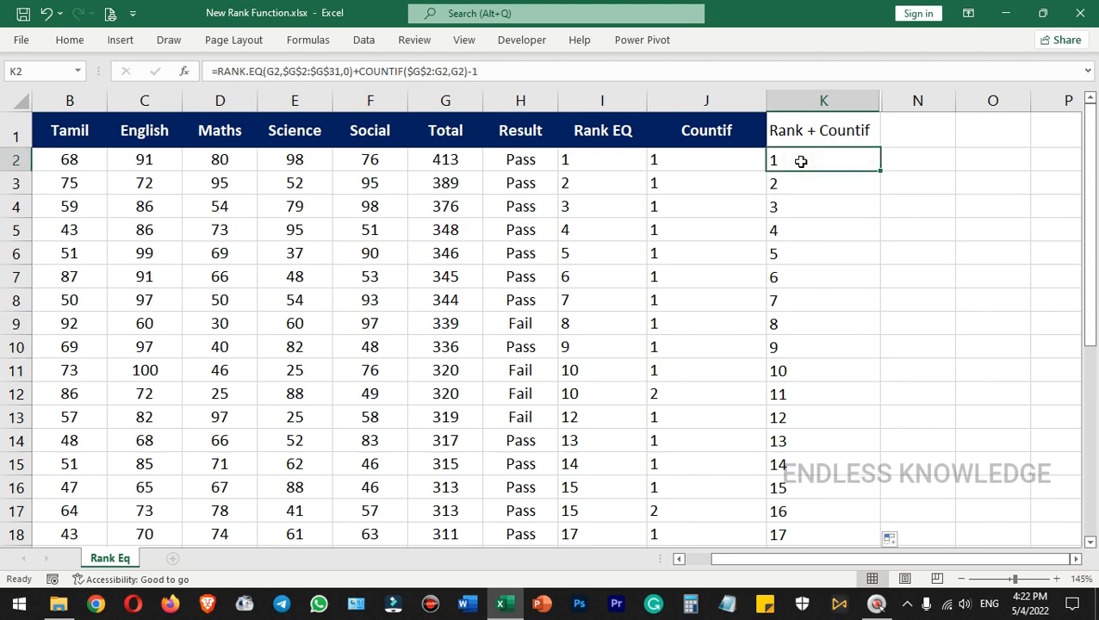
{"action": "left_click", "coordinate": [485, 71]}
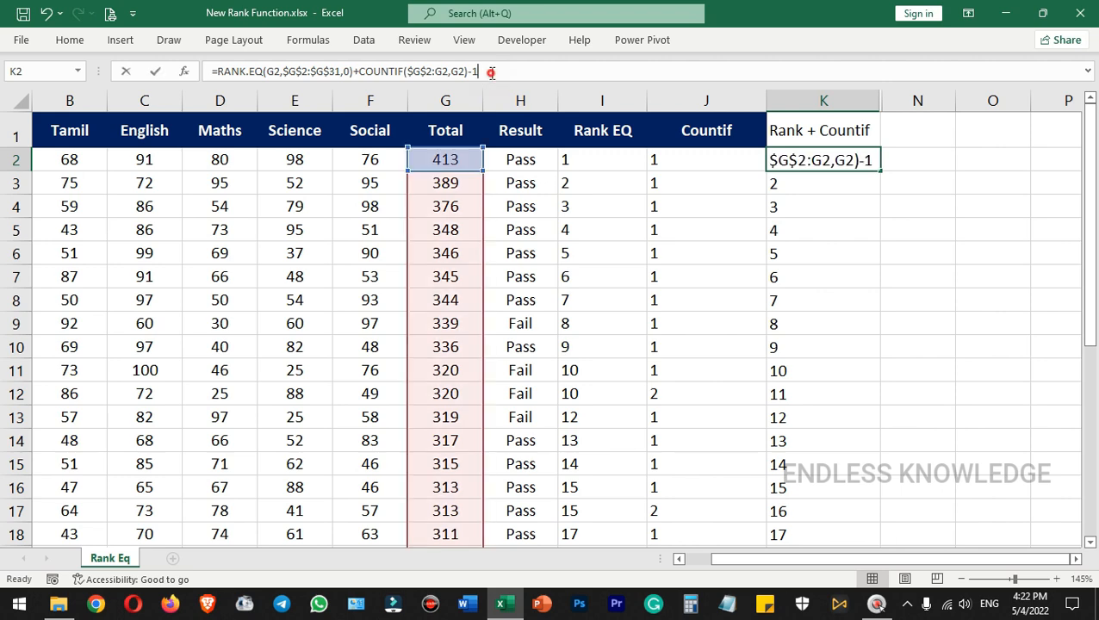
{"action": "left_click", "coordinate": [220, 72]}
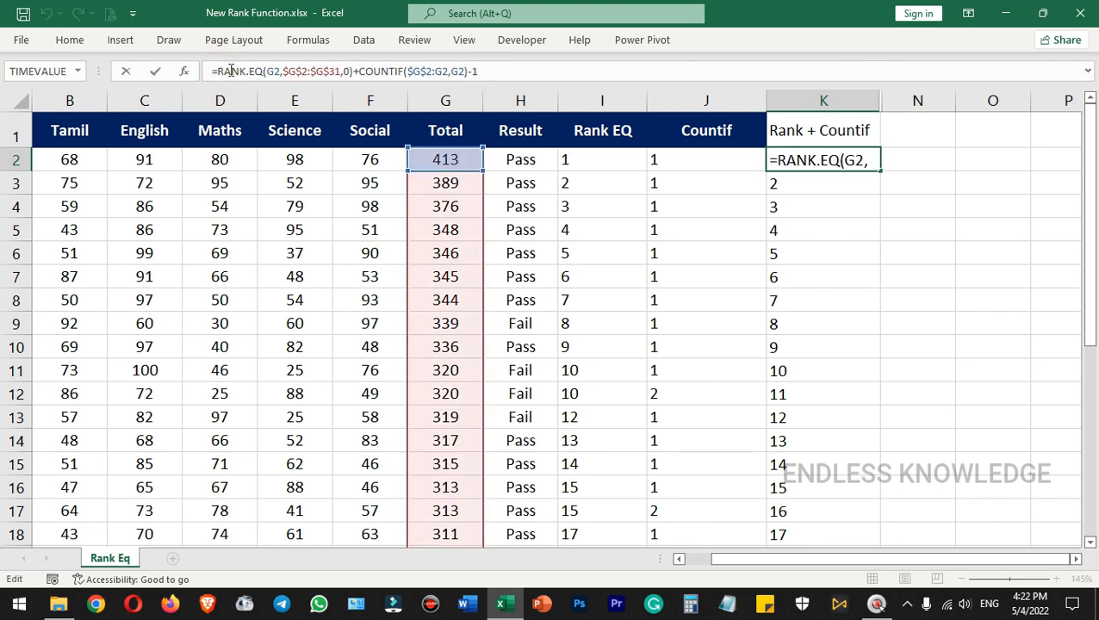
{"action": "type", "text": "IF("}
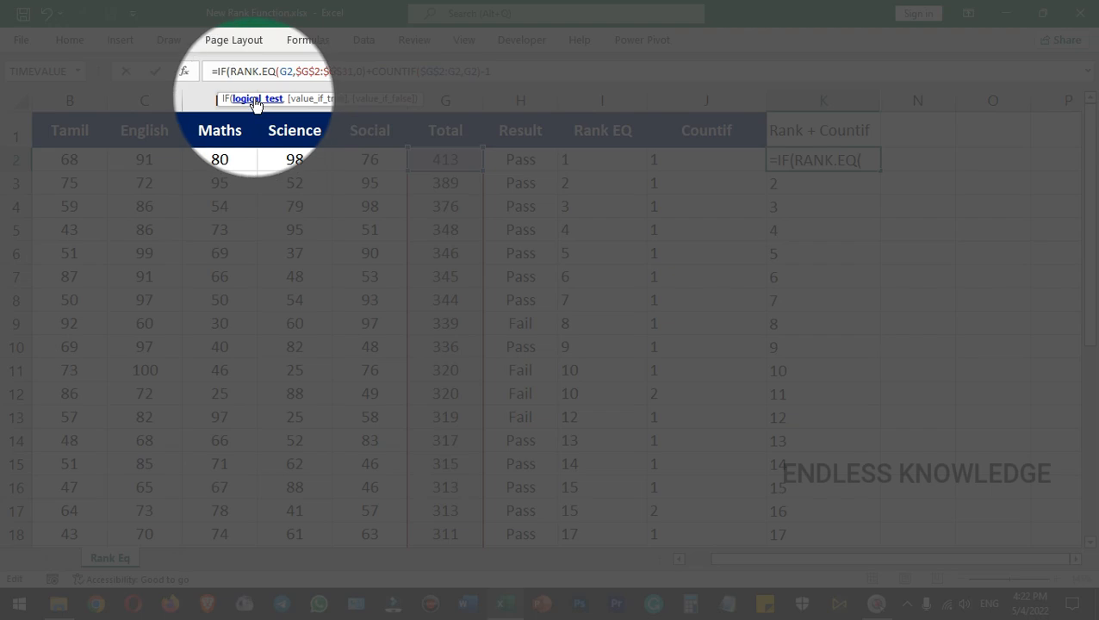
{"action": "key", "text": "ctrl+grave"}
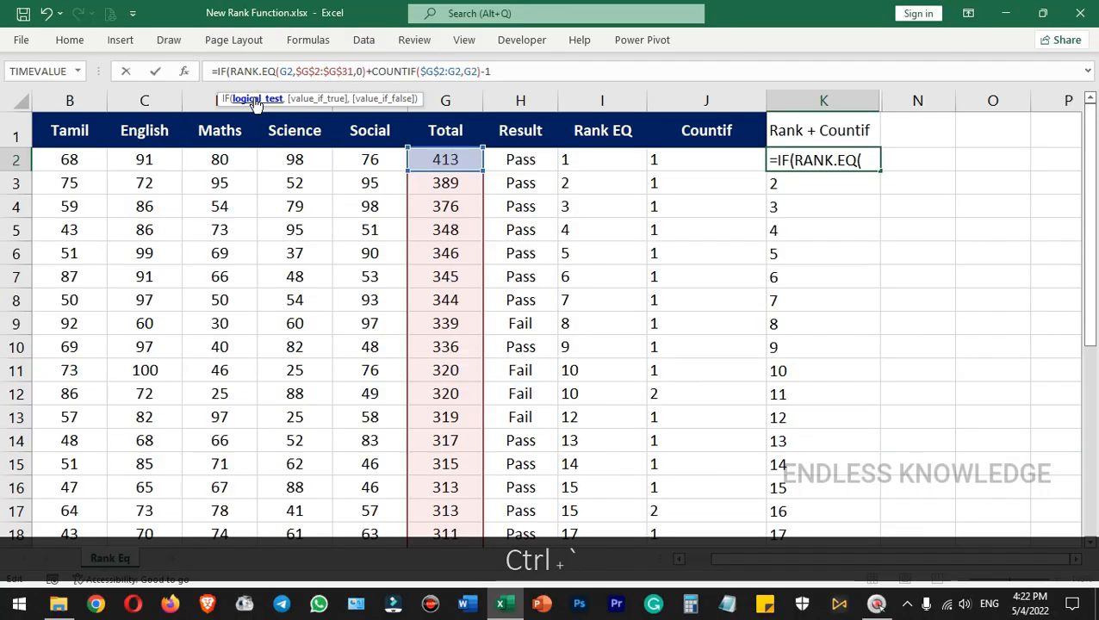
{"action": "left_click", "coordinate": [521, 161]}
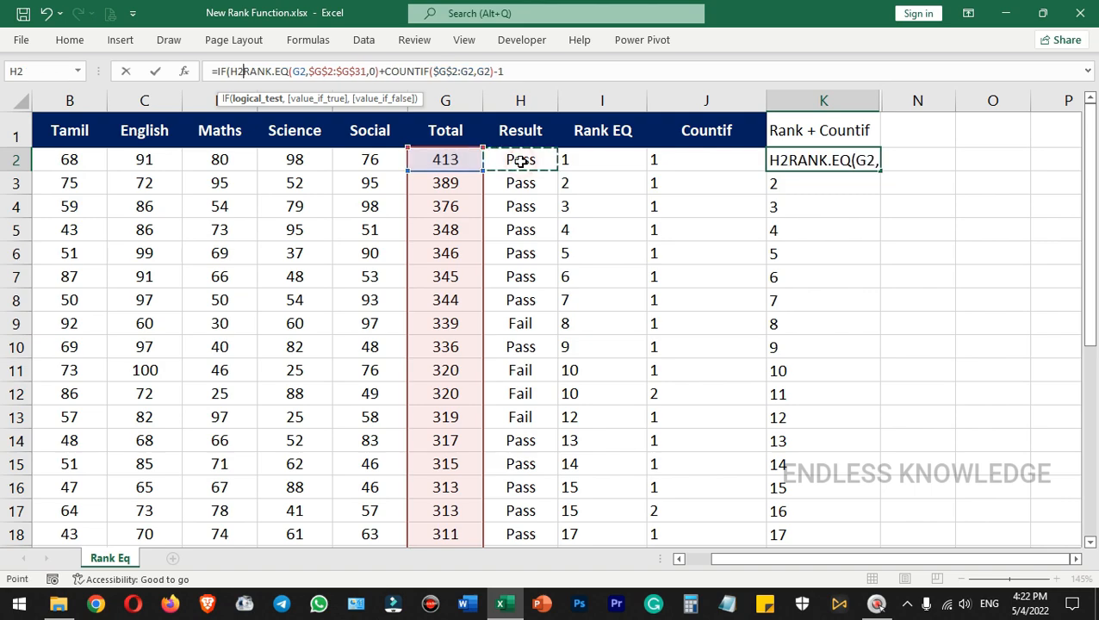
{"action": "type", "text": "=\"pass"}
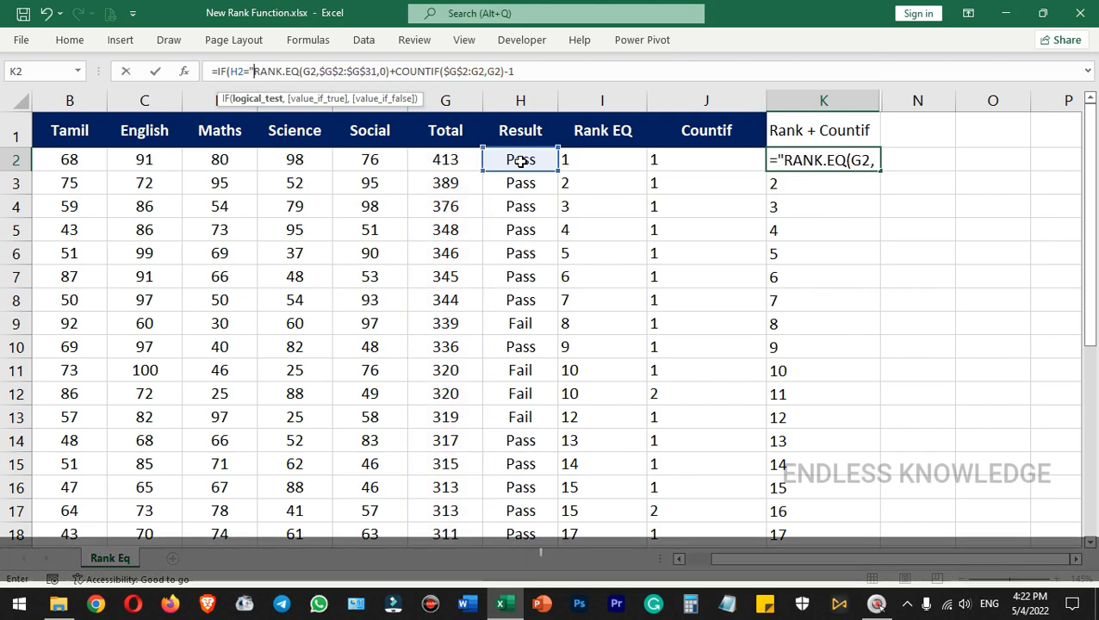
{"action": "type", "text": "\""}
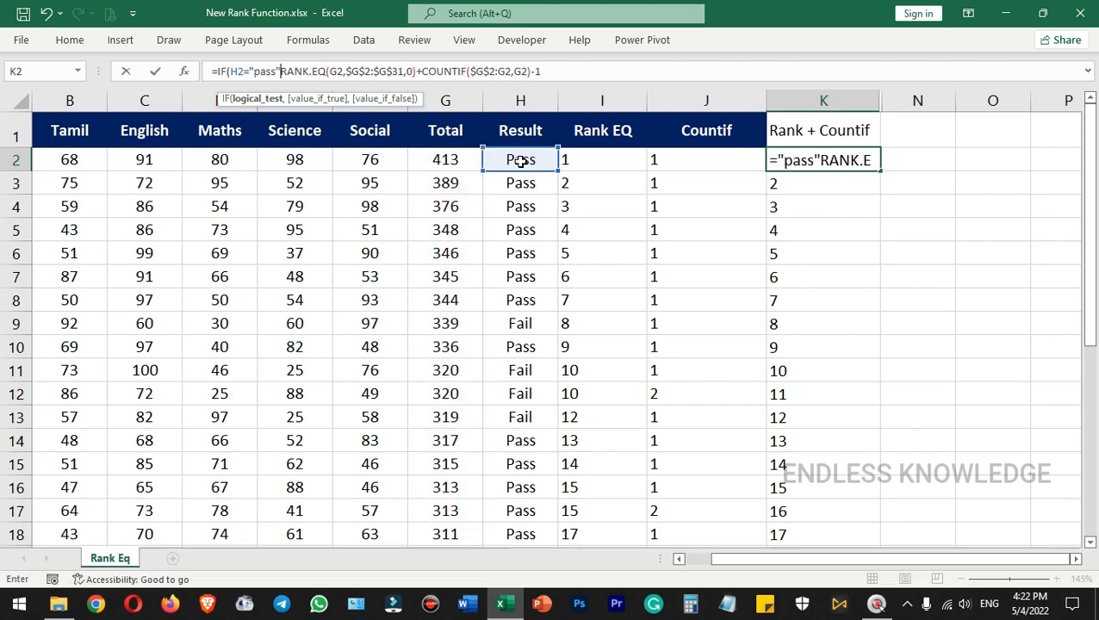
{"action": "type", "text": ","}
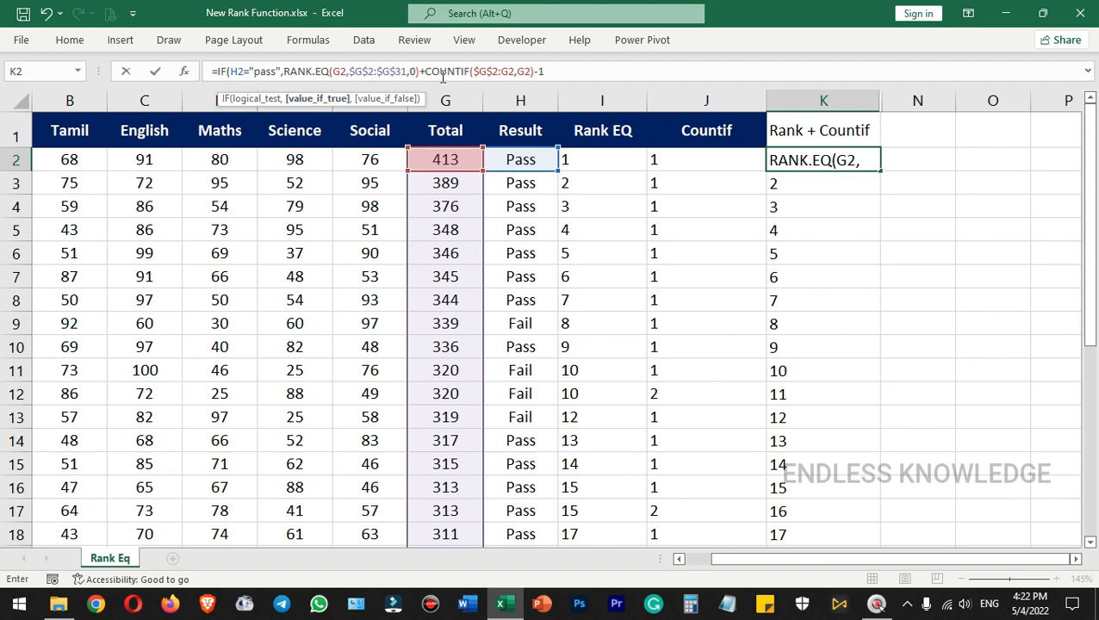
Complete the K2 IF formula with "No Rank" as the value if false.
{"action": "left_click", "coordinate": [561, 71]}
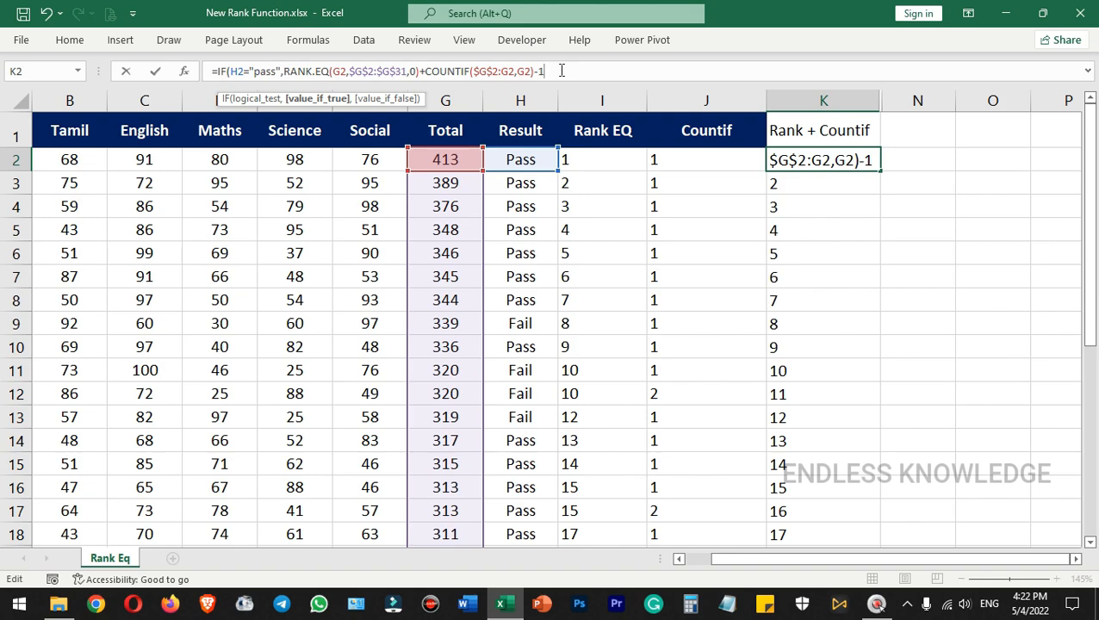
{"action": "type", "text": ","}
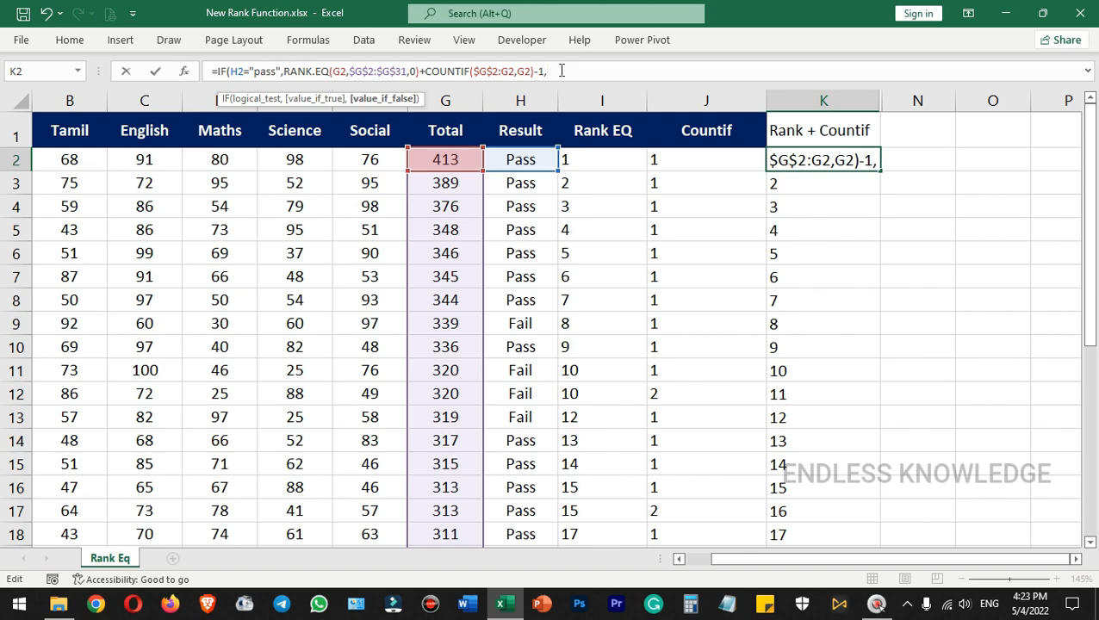
{"action": "type", "text": "\""}
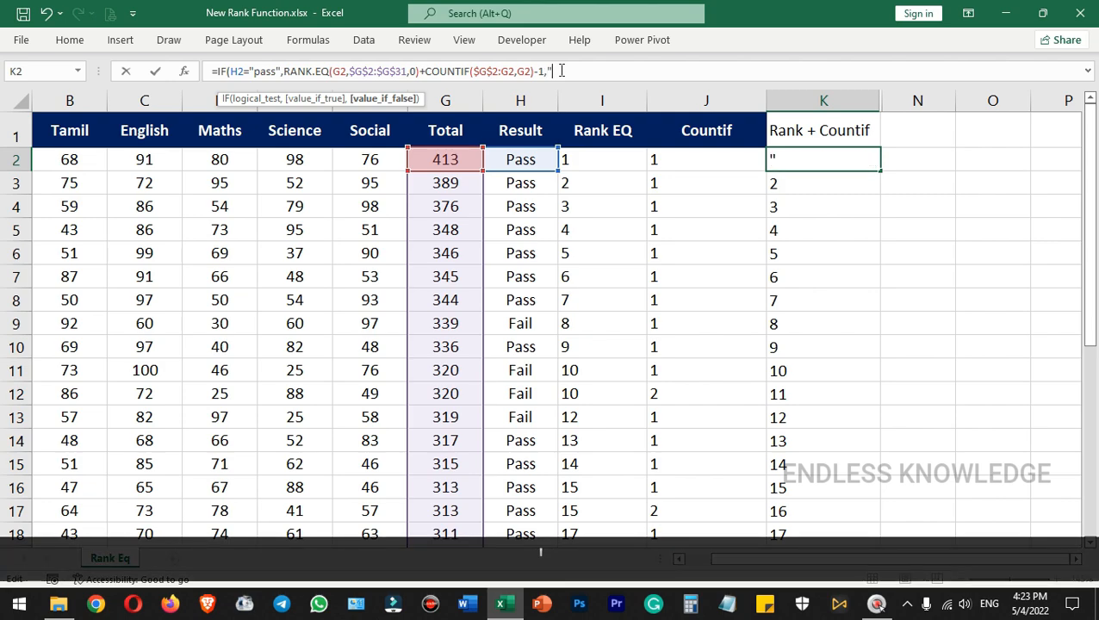
{"action": "type", "text": "No R"}
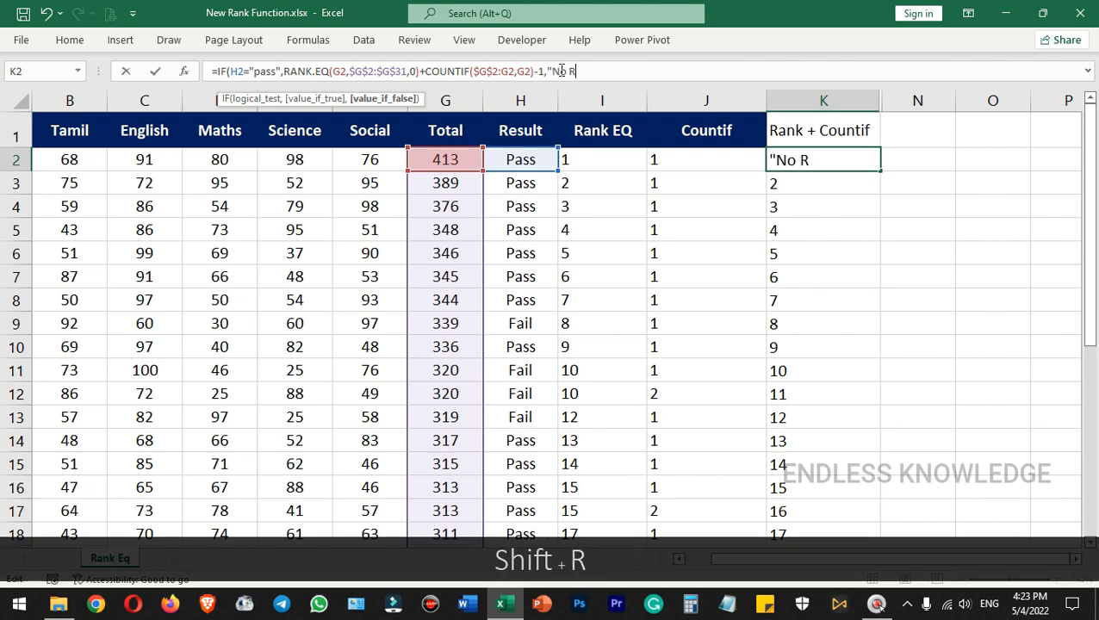
{"action": "type", "text": "ank"}
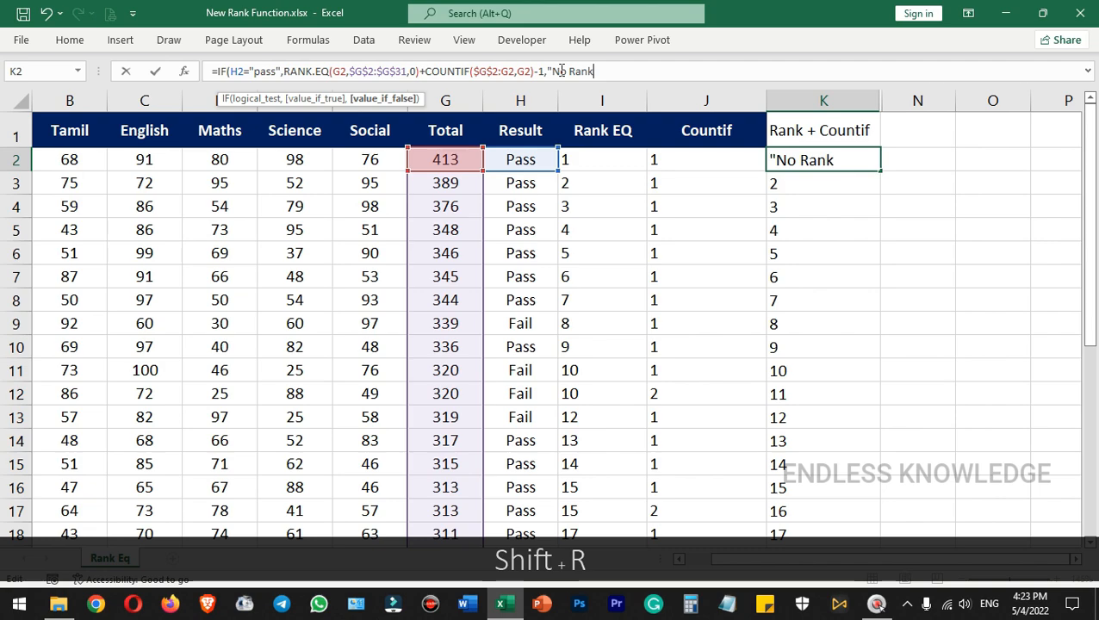
{"action": "type", "text": "\""}
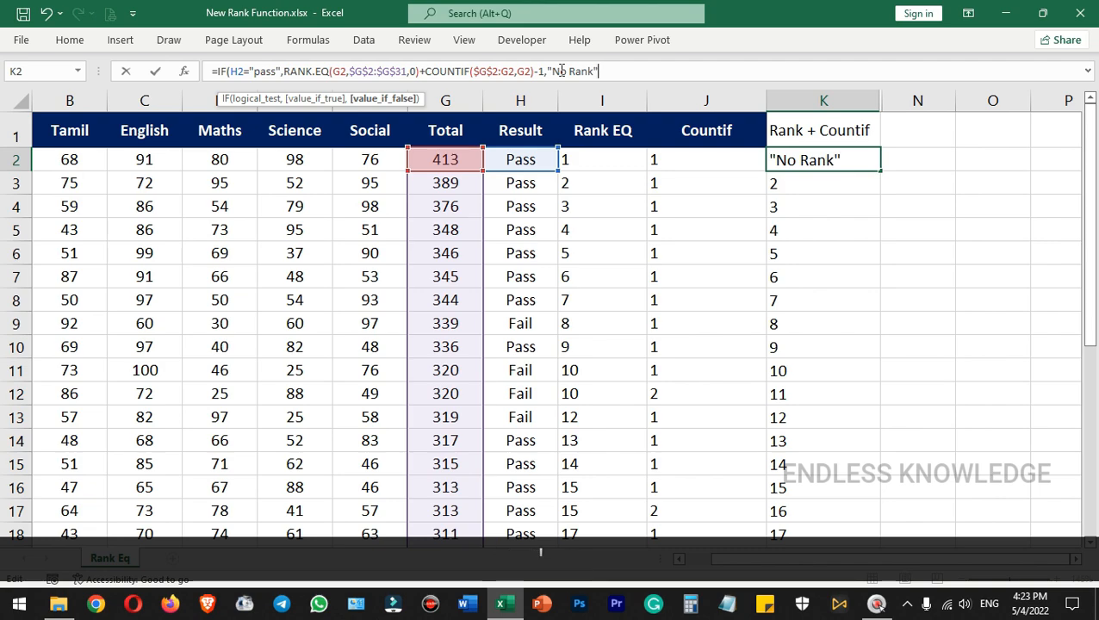
{"action": "type", "text": ")"}
{"action": "key", "text": "Return"}
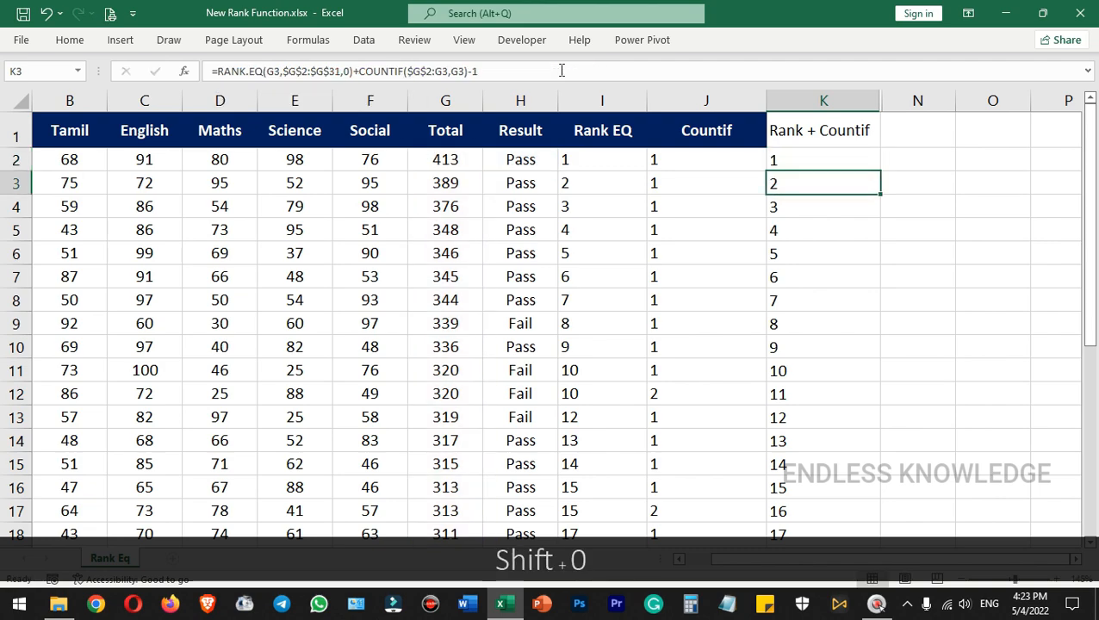
Fill the K2 IF formula down the Rank + Countif column and check the formulas in K8 and K9.
{"action": "left_click", "coordinate": [874, 166]}
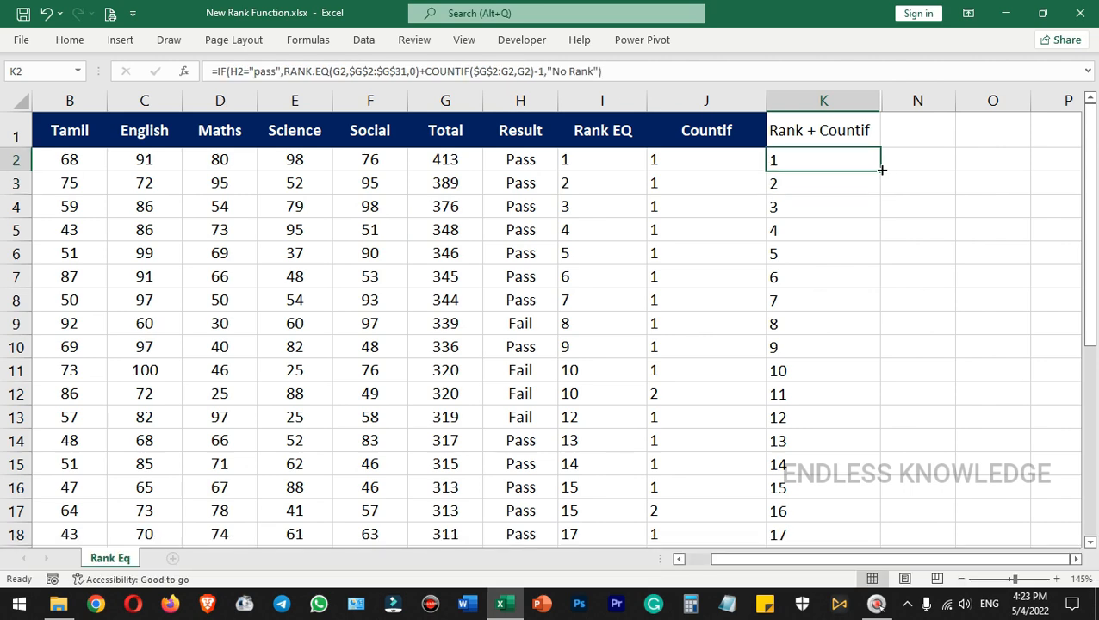
{"action": "double_click", "coordinate": [882, 171]}
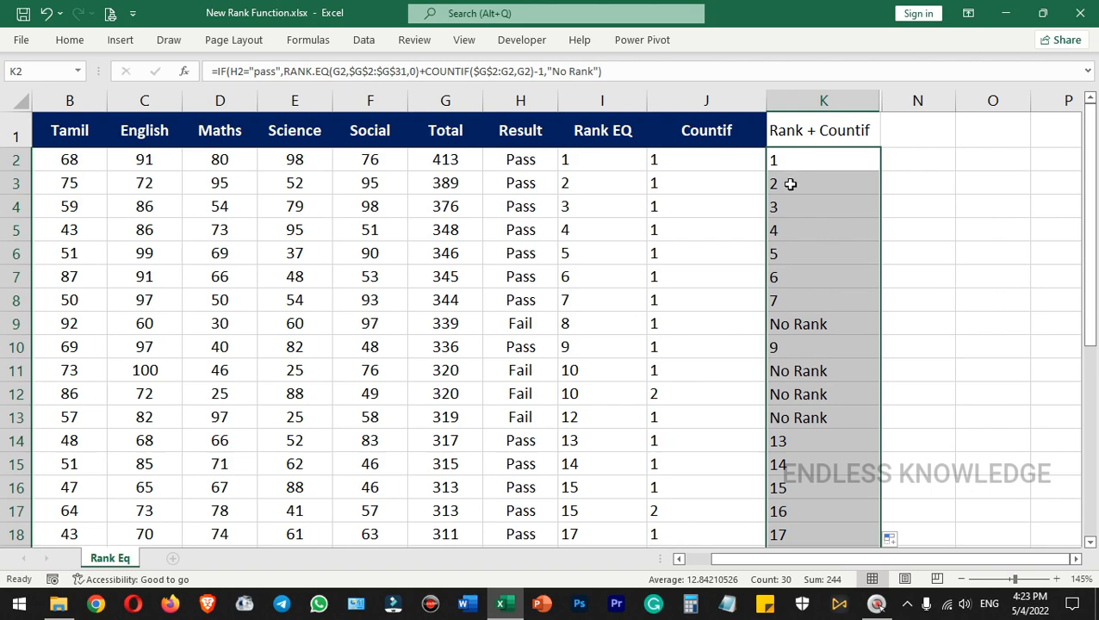
{"action": "left_click", "coordinate": [779, 300]}
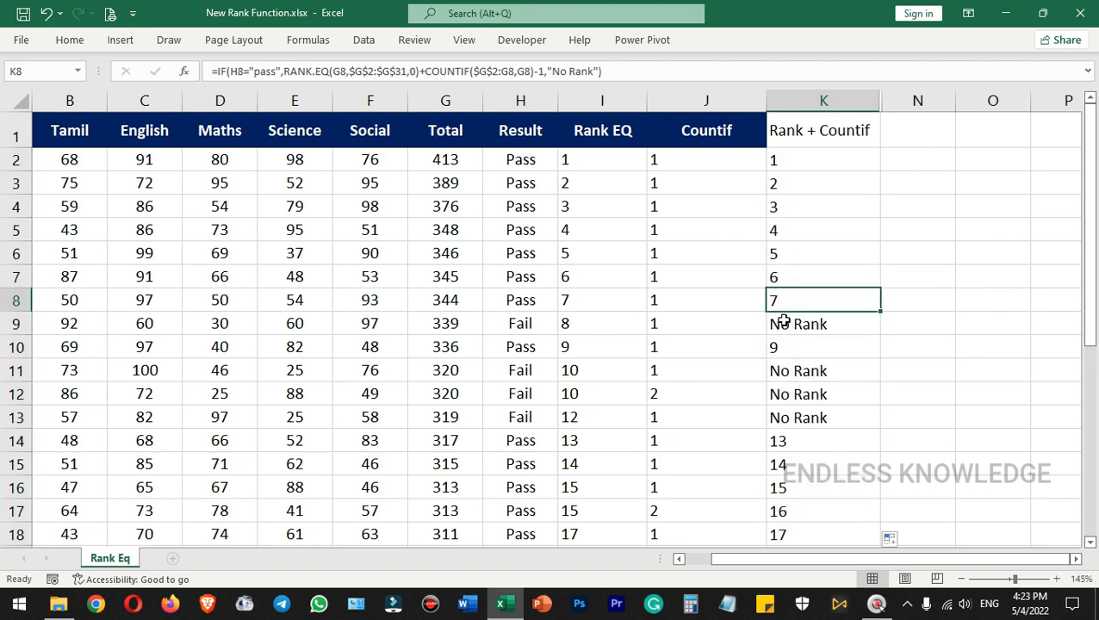
{"action": "left_click", "coordinate": [784, 325]}
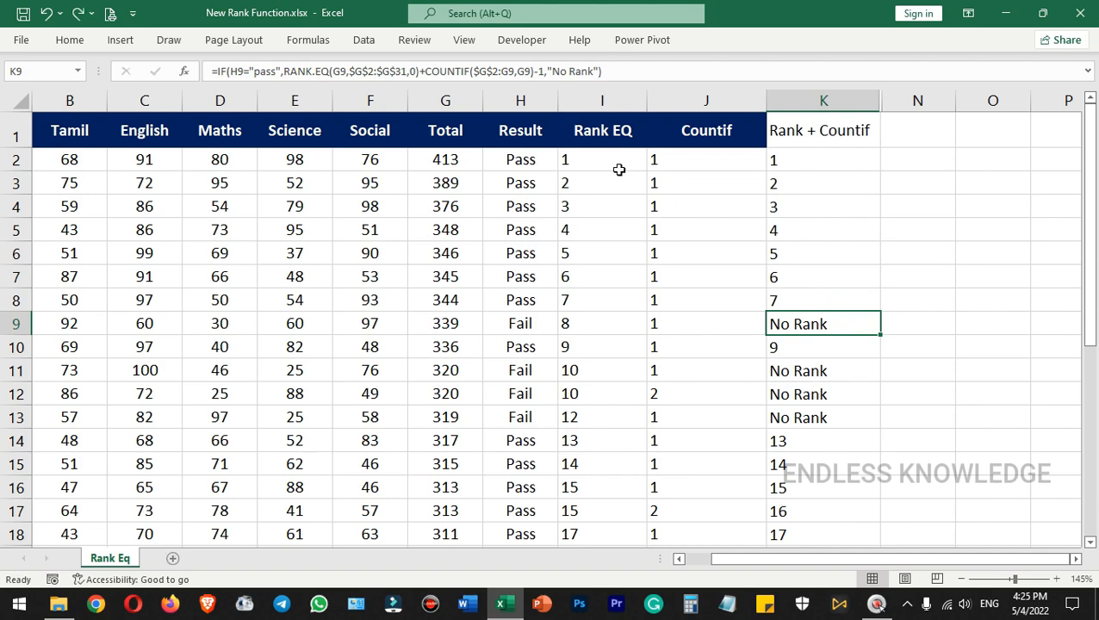
Insert a new column between Result and Rank EQ and give it the header Helper.
{"action": "left_click", "coordinate": [467, 100]}
{"action": "left_click", "coordinate": [517, 102]}
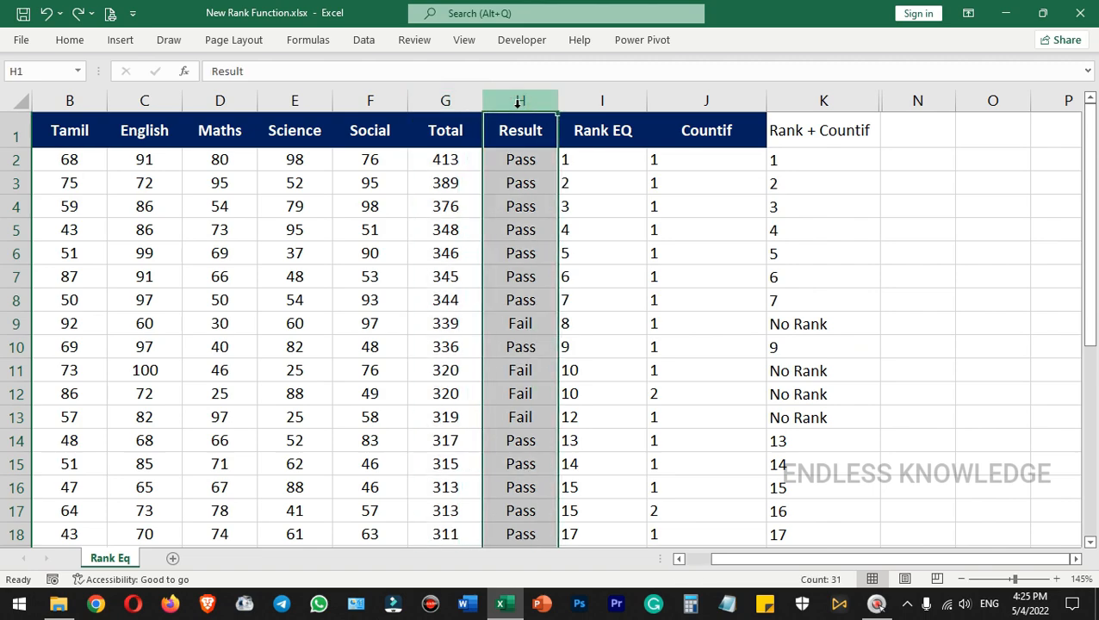
{"action": "left_click", "coordinate": [579, 101]}
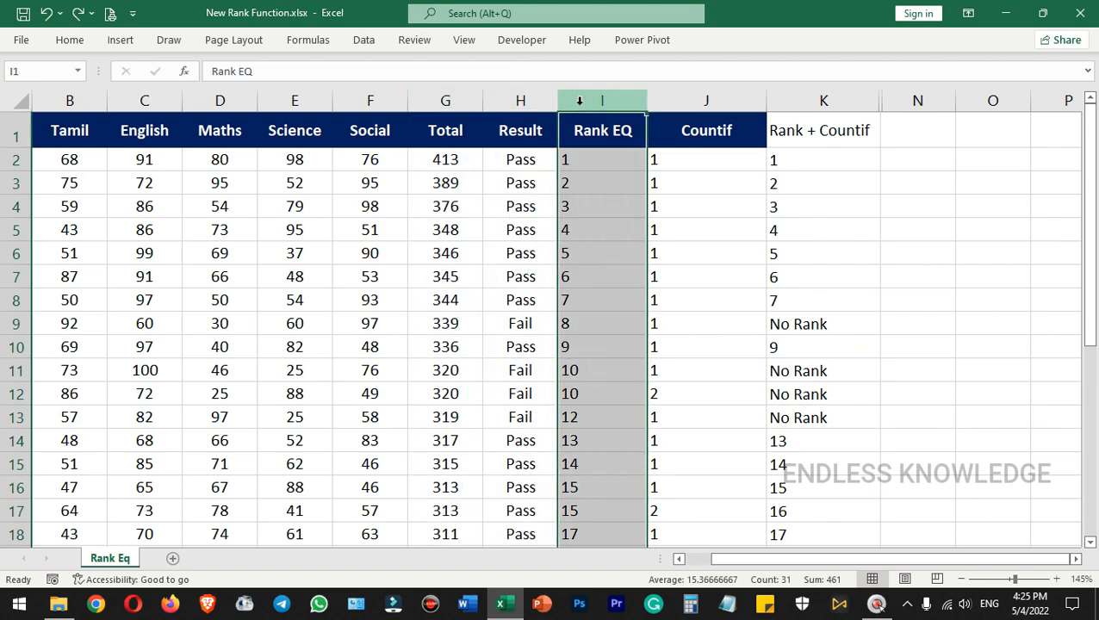
{"action": "key", "text": "ctrl+KP_Add"}
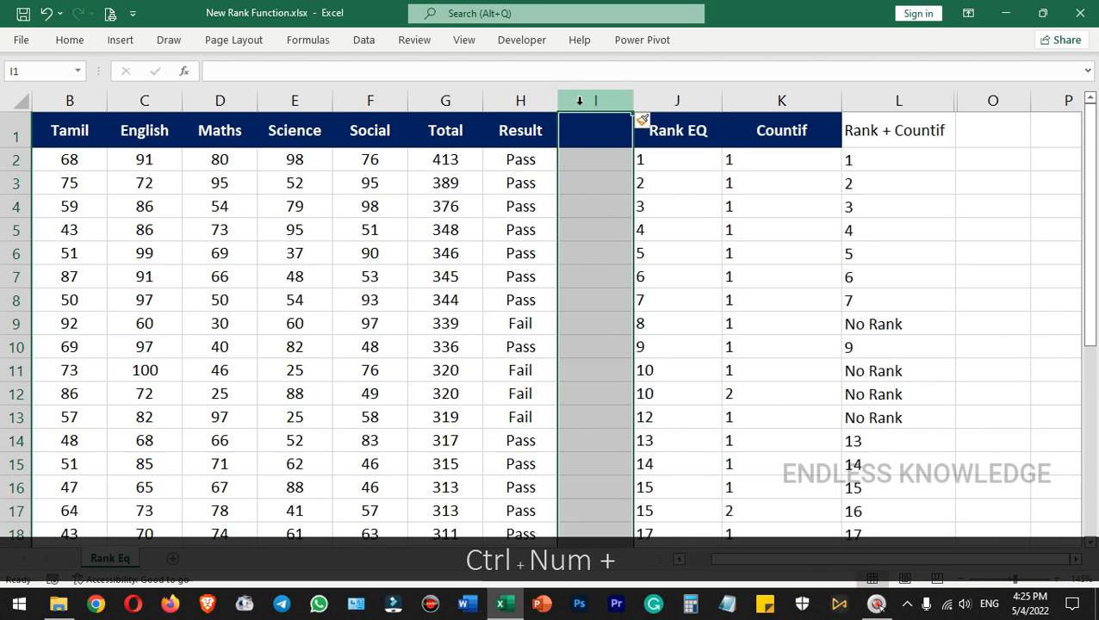
{"action": "left_click", "coordinate": [585, 129]}
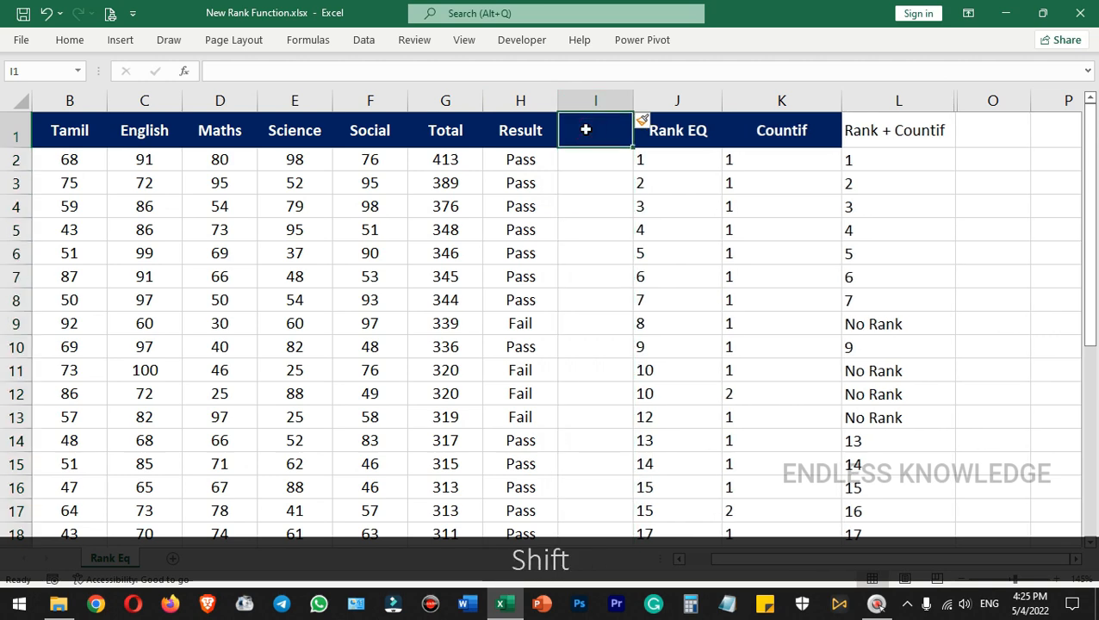
{"action": "type", "text": "Helper"}
{"action": "key", "text": "Return"}
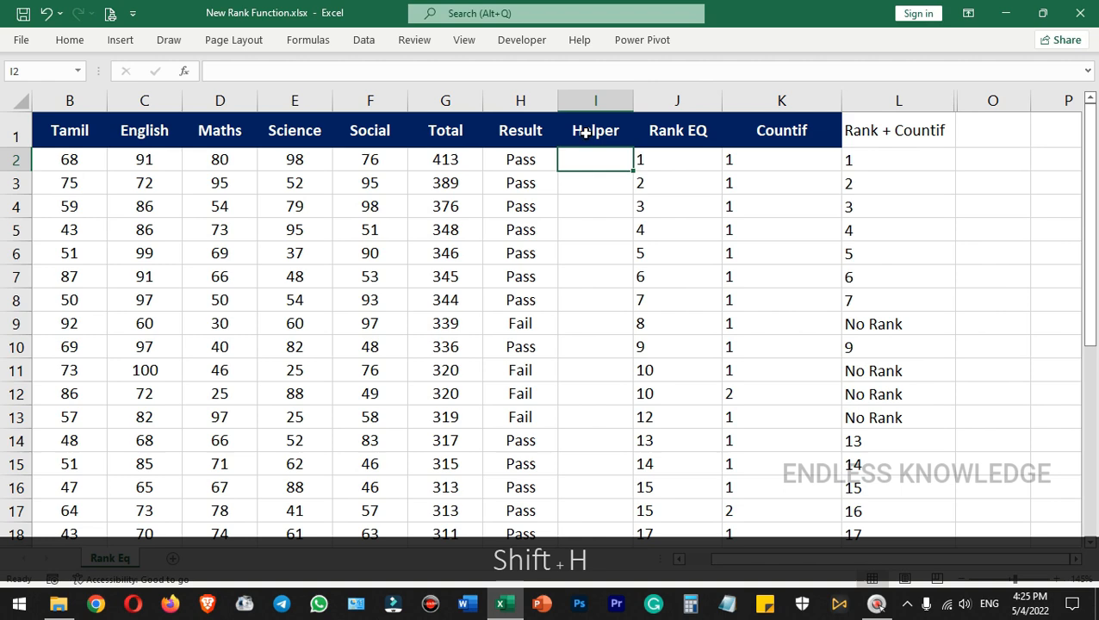
Start an IF formula in I2 of the Helper column with the logical test H2="pass".
{"action": "left_click", "coordinate": [522, 163]}
{"action": "left_click", "coordinate": [609, 164]}
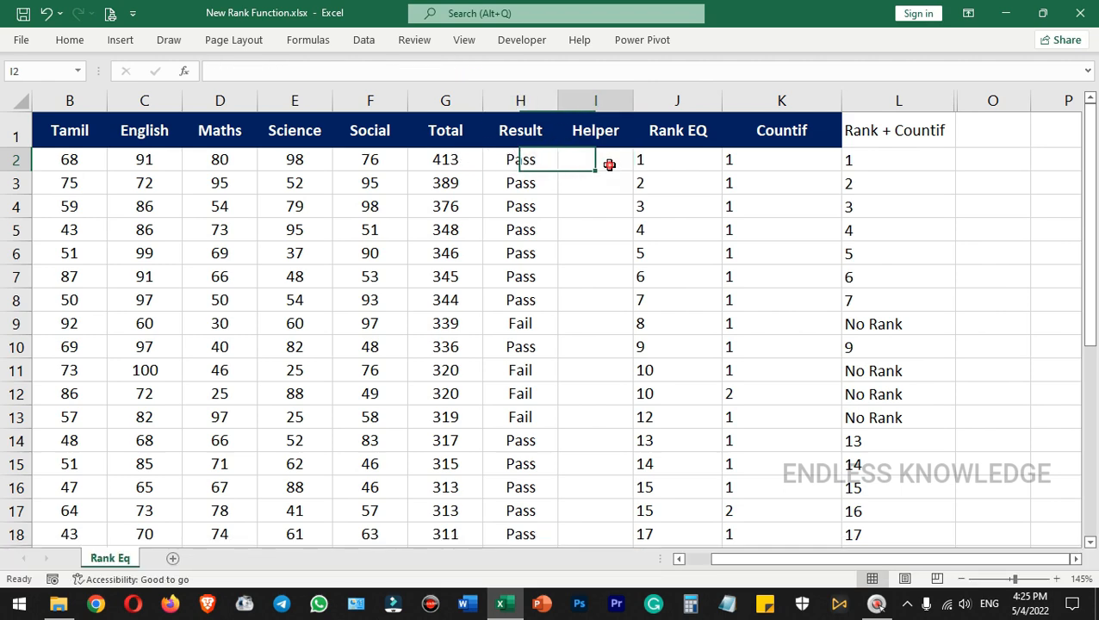
{"action": "left_click", "coordinate": [616, 327]}
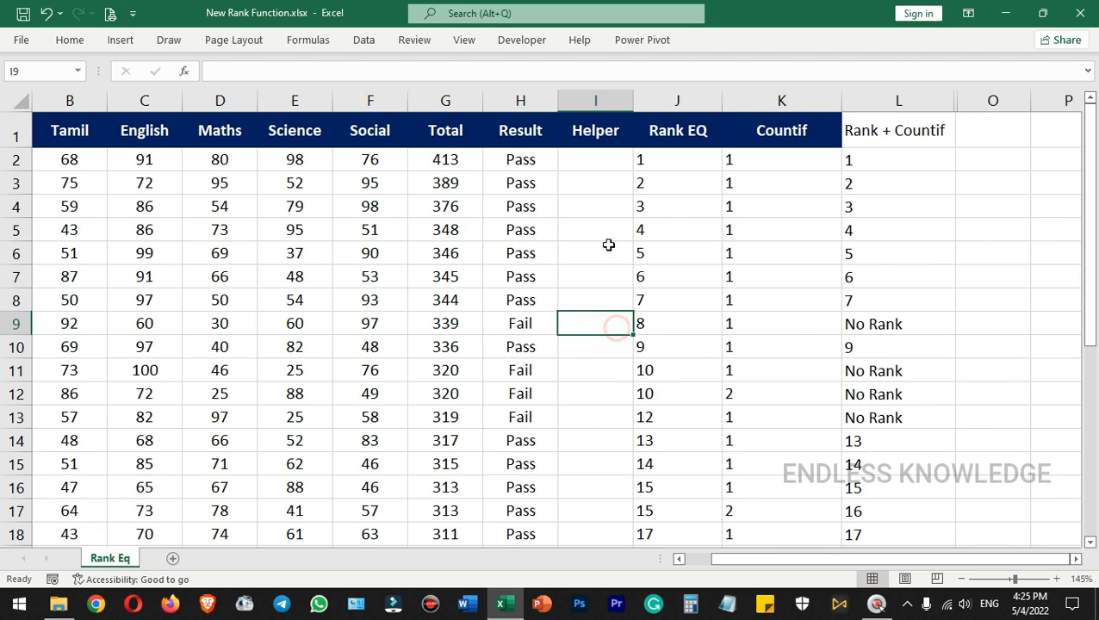
{"action": "left_click", "coordinate": [589, 162]}
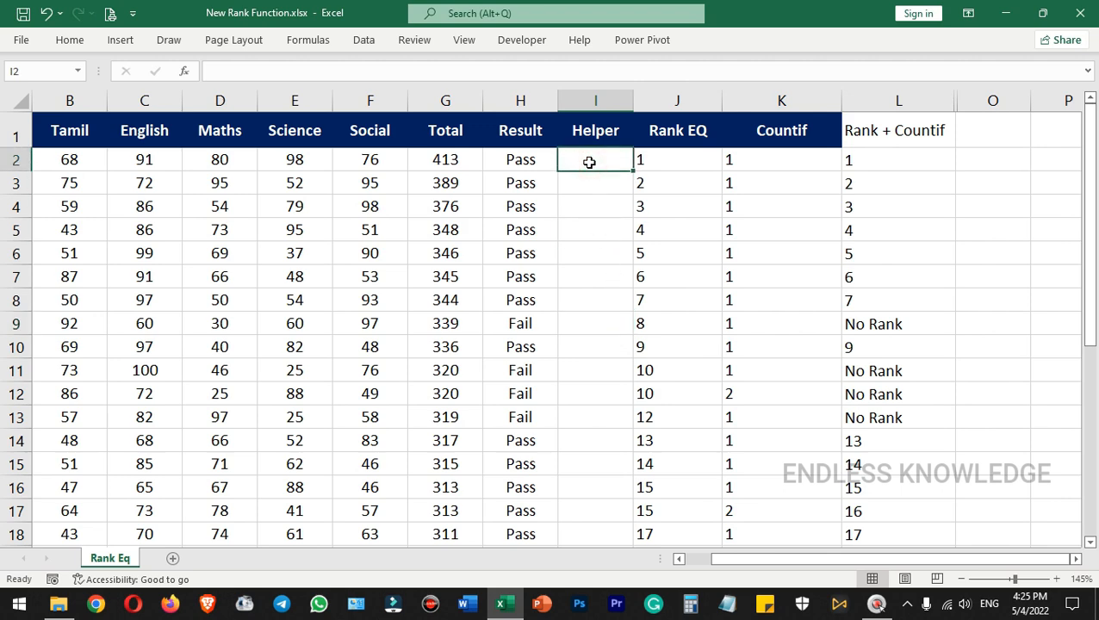
{"action": "type", "text": "="}
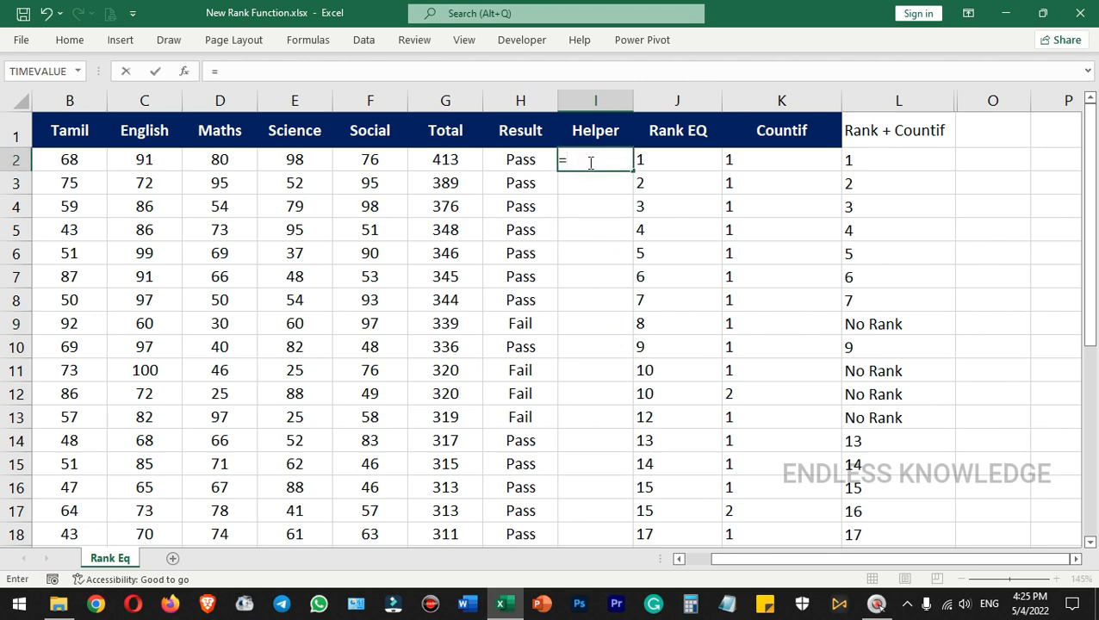
{"action": "type", "text": "IF("}
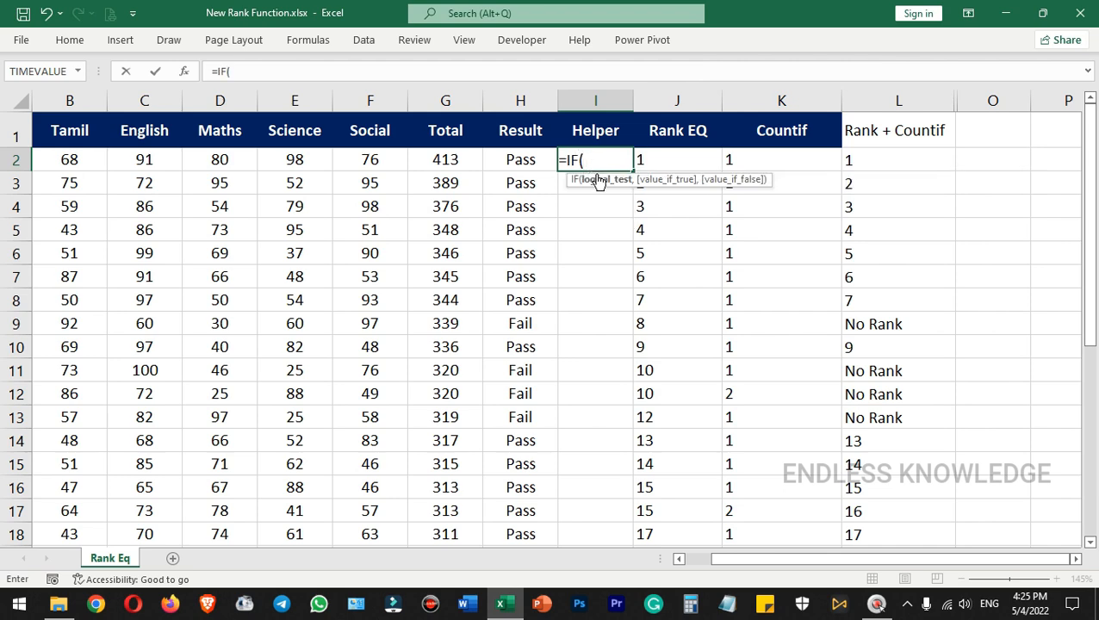
{"action": "left_click", "coordinate": [533, 158]}
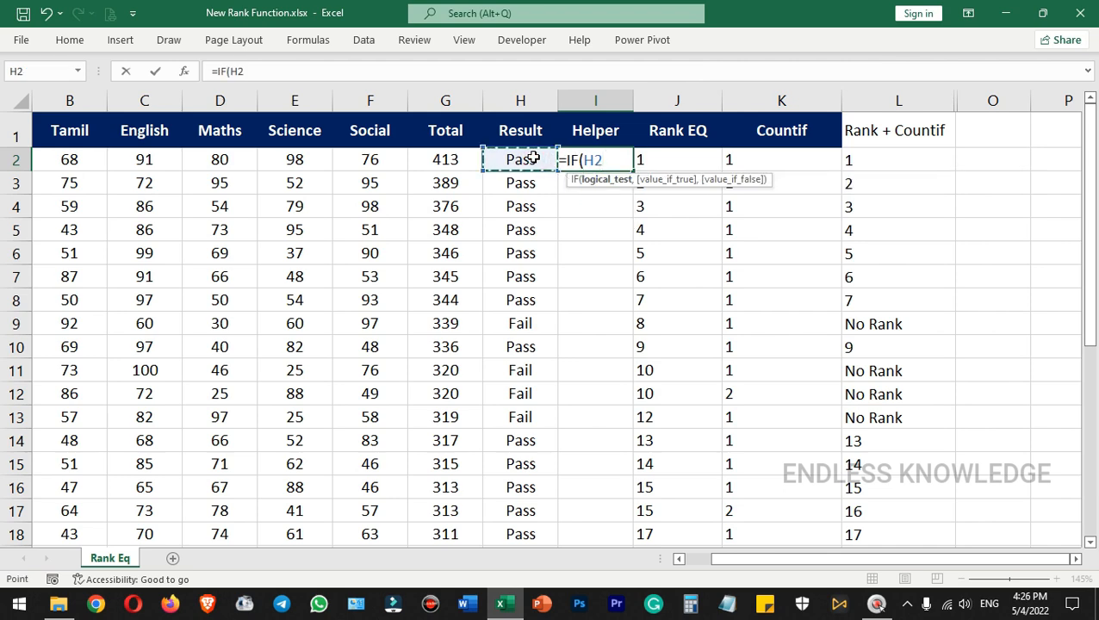
{"action": "type", "text": "="}
{"action": "type", "text": ":p"}
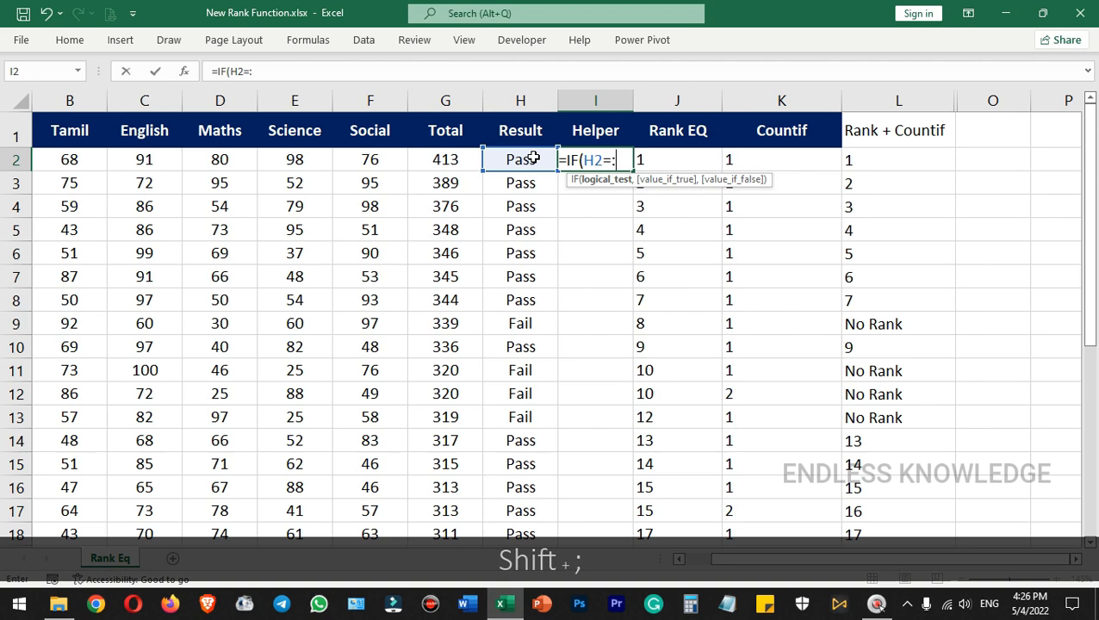
{"action": "key", "text": "BackSpace"}
{"action": "key", "text": "BackSpace"}
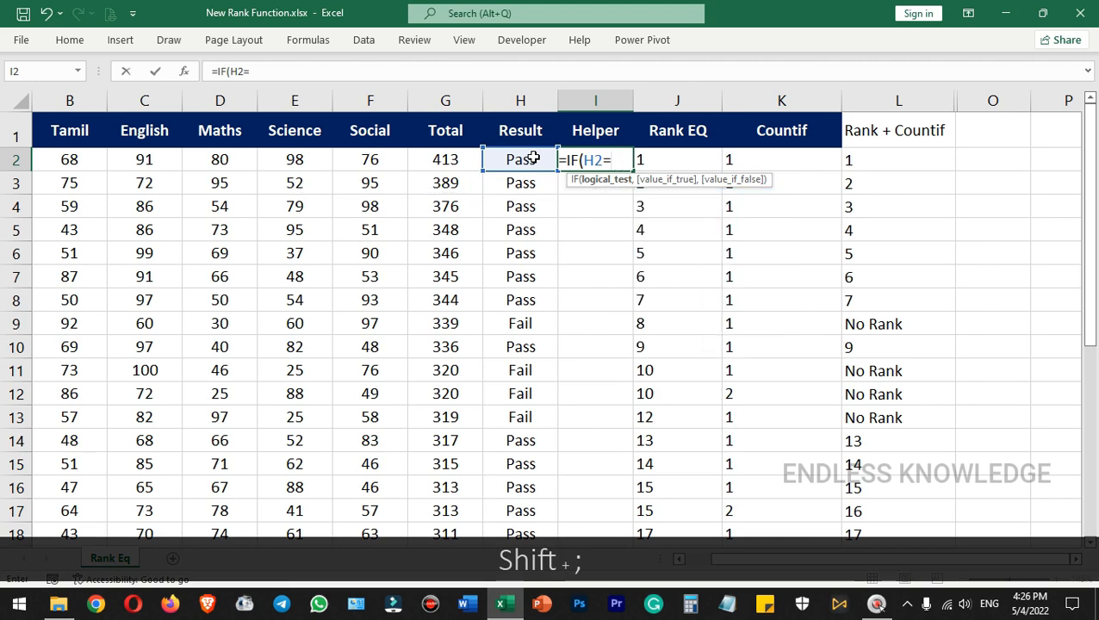
{"action": "type", "text": "\"pass"}
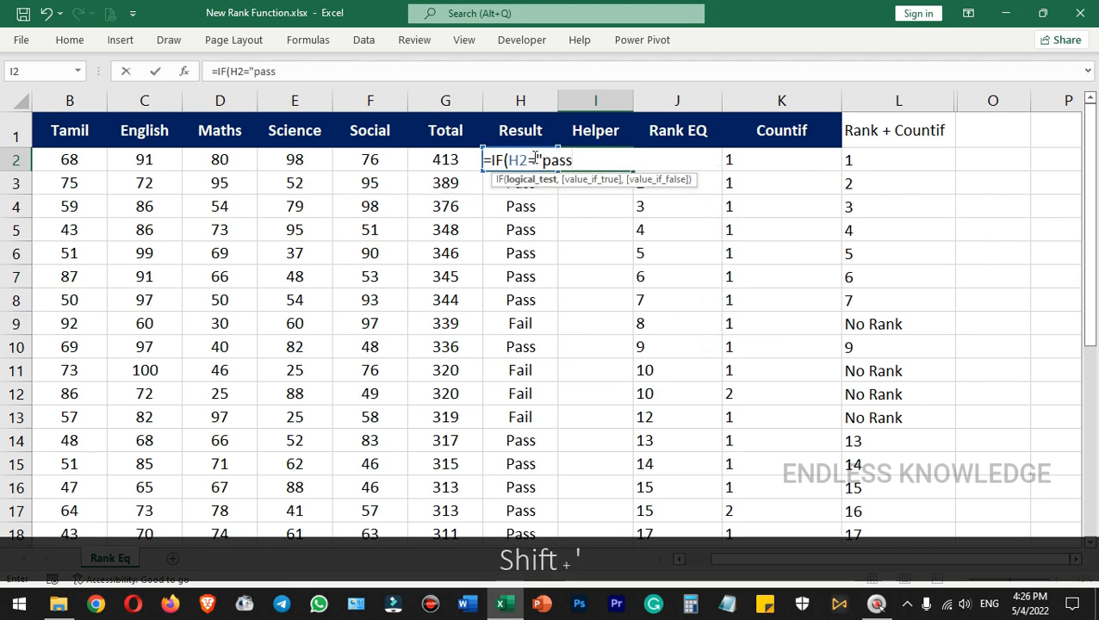
{"action": "type", "text": "\","}
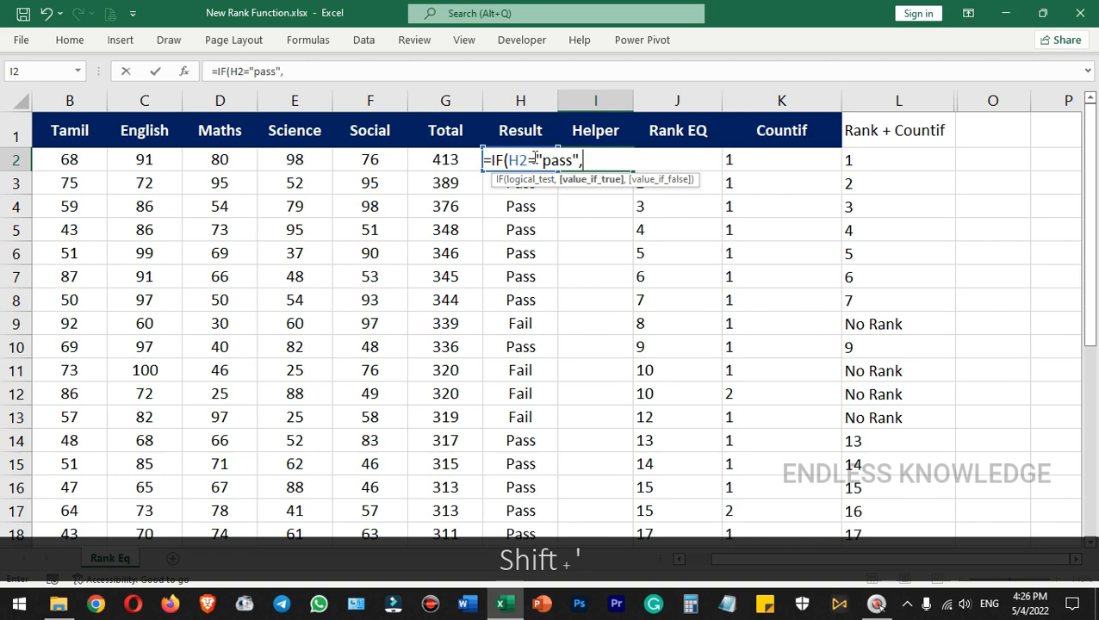
Complete the I2 IF formula with G2 as the value if true and an empty string "" as the value if false.
{"action": "left_click", "coordinate": [454, 160]}
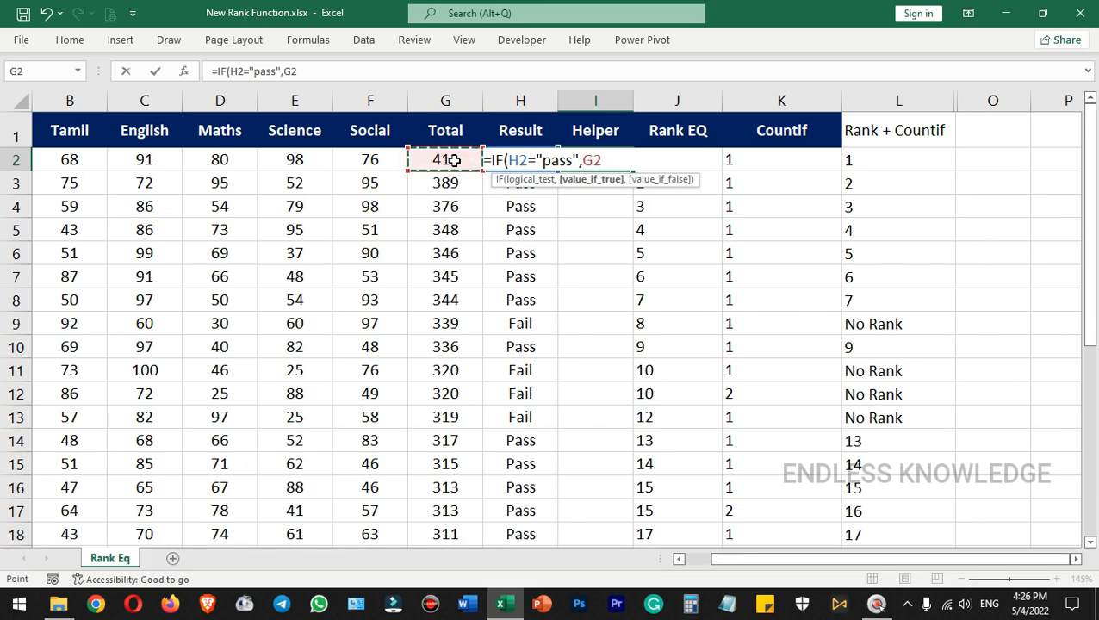
{"action": "type", "text": ","}
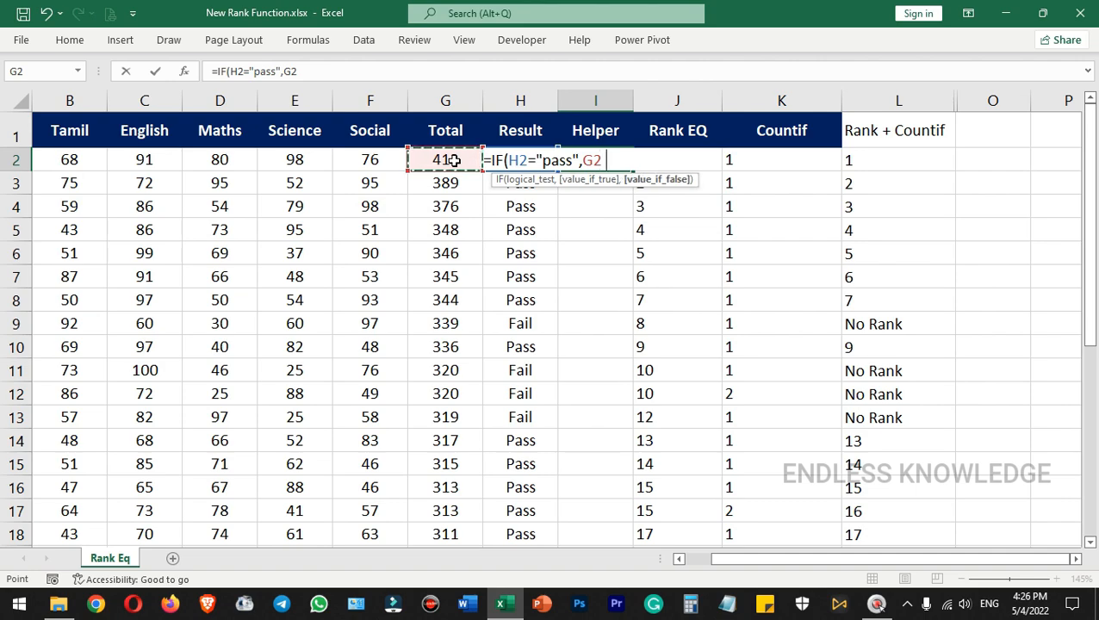
{"action": "type", "text": "\""}
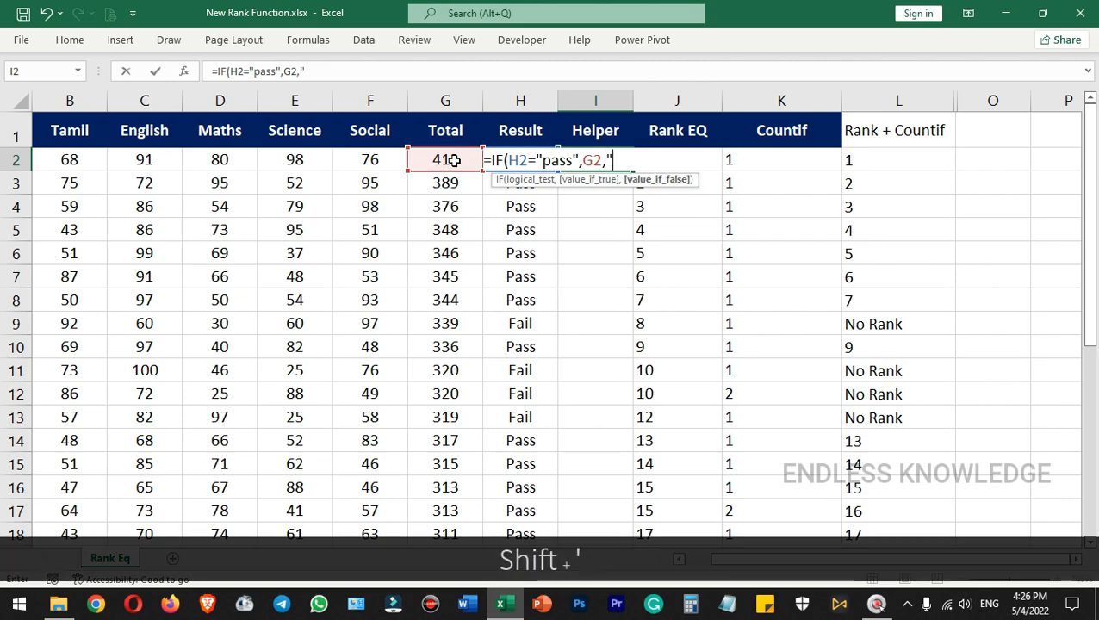
{"action": "type", "text": "\")"}
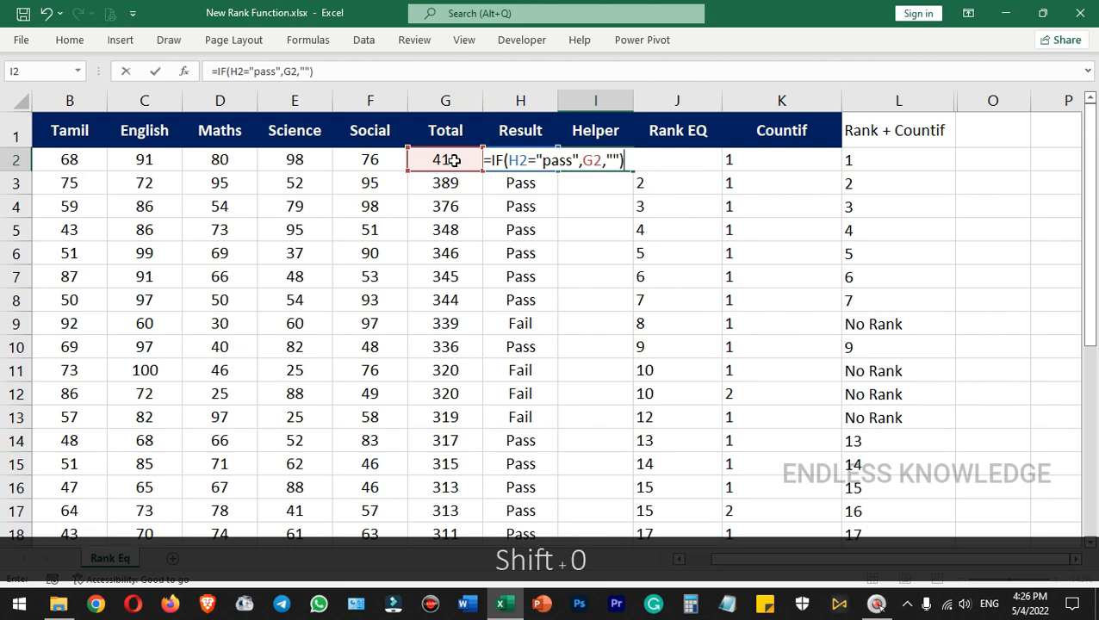
{"action": "key", "text": "Return"}
Fill the I2 formula down the Helper column and check the formulas in I7 and I9.
{"action": "left_click", "coordinate": [616, 161]}
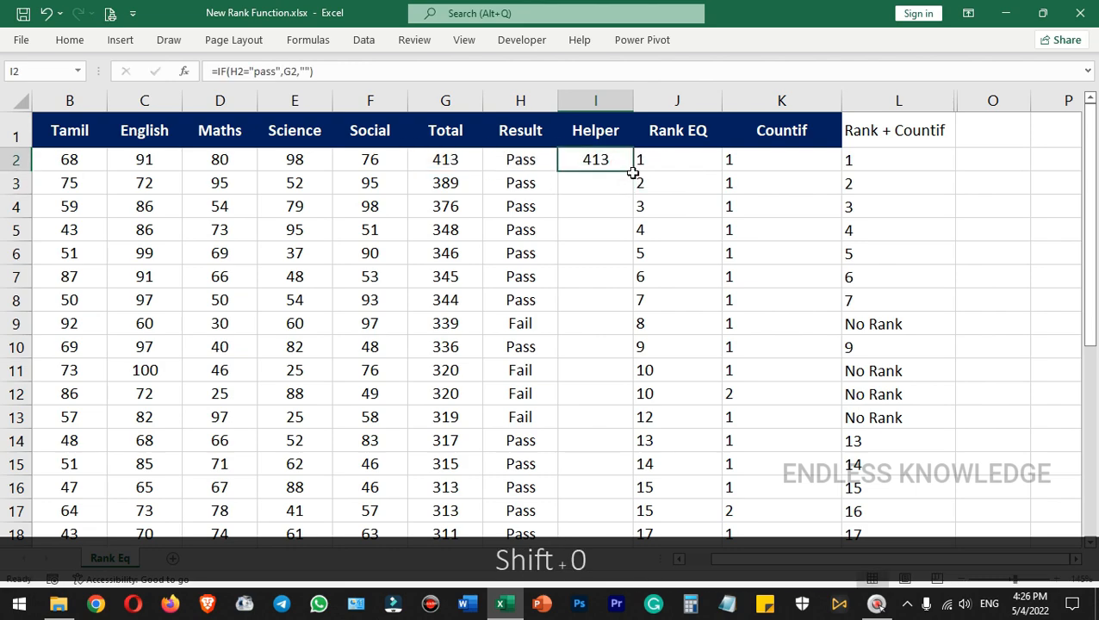
{"action": "double_click", "coordinate": [633, 171]}
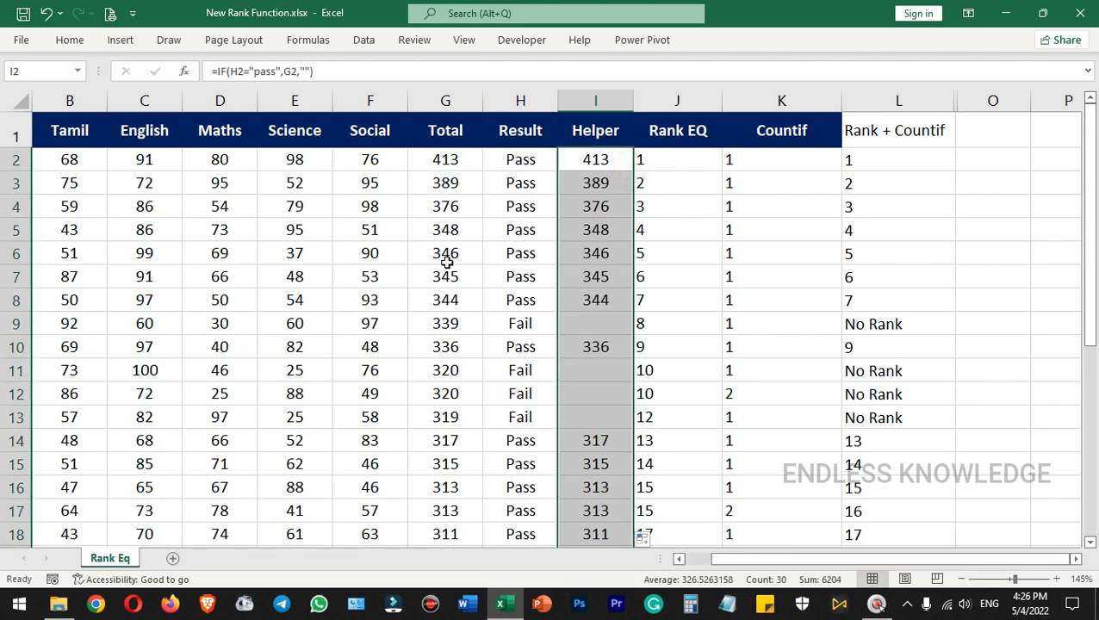
{"action": "left_click", "coordinate": [618, 270]}
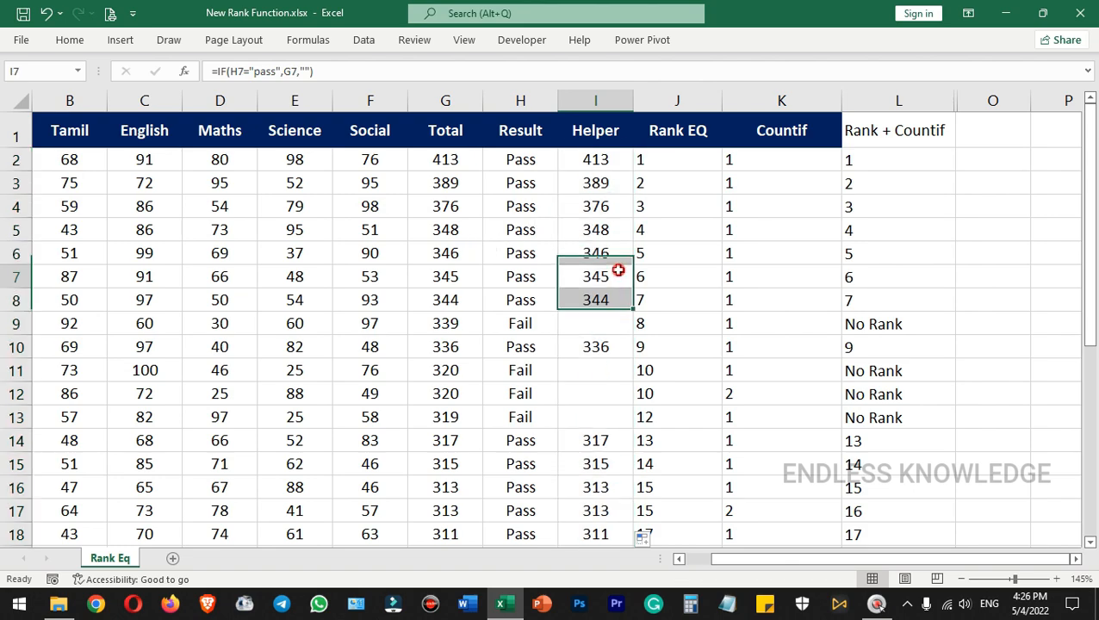
{"action": "left_click", "coordinate": [516, 323]}
{"action": "left_click", "coordinate": [595, 323]}
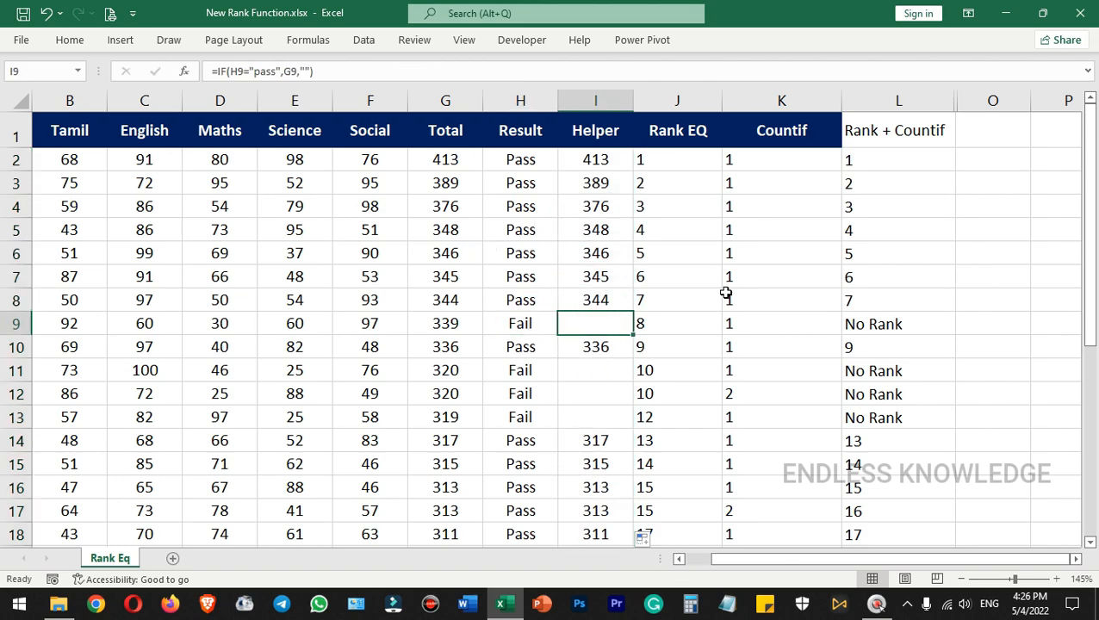
Replace the L2 formula under Rank + Countif with a new RANK.EQ function using I2 as the number argument.
{"action": "left_click", "coordinate": [887, 162]}
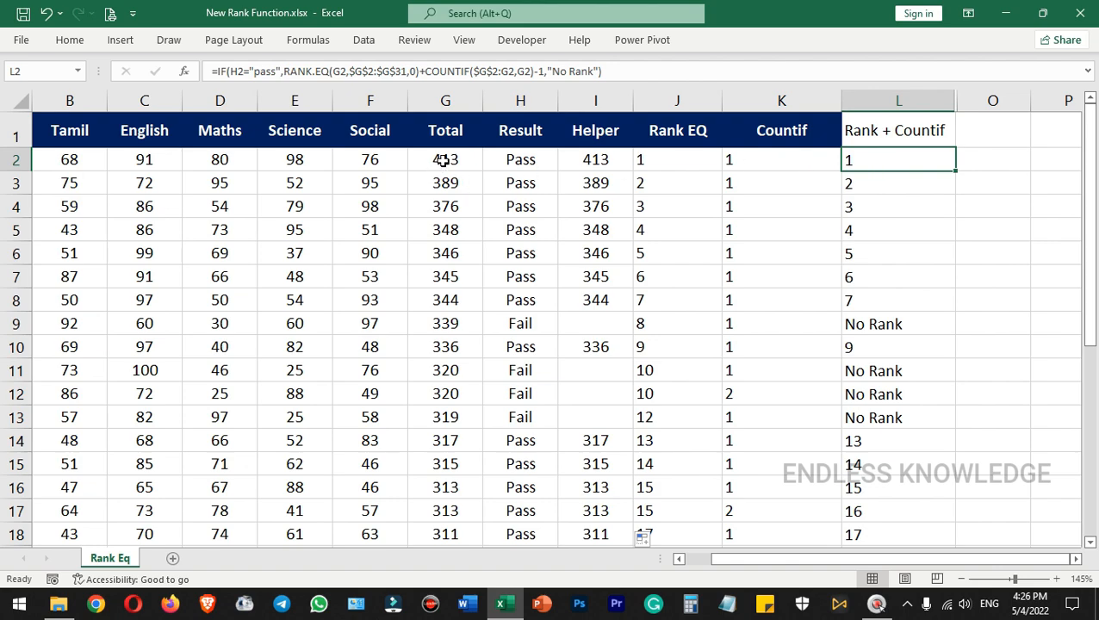
{"action": "left_click_drag", "start_coordinate": [443, 157], "coordinate": [422, 330]}
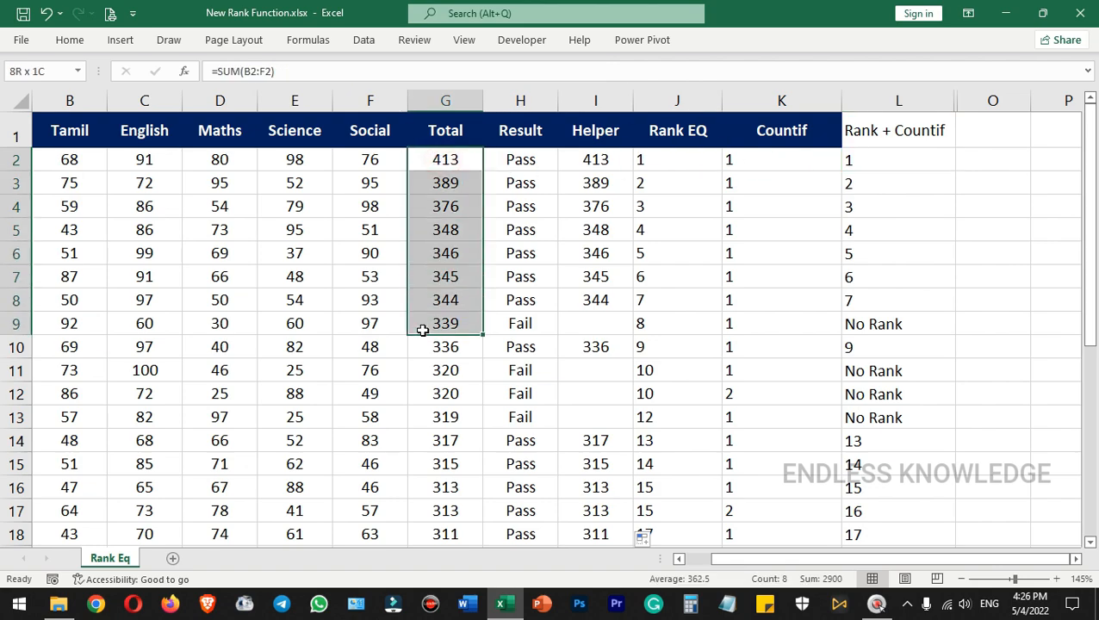
{"action": "left_click", "coordinate": [591, 161]}
{"action": "left_click", "coordinate": [856, 162]}
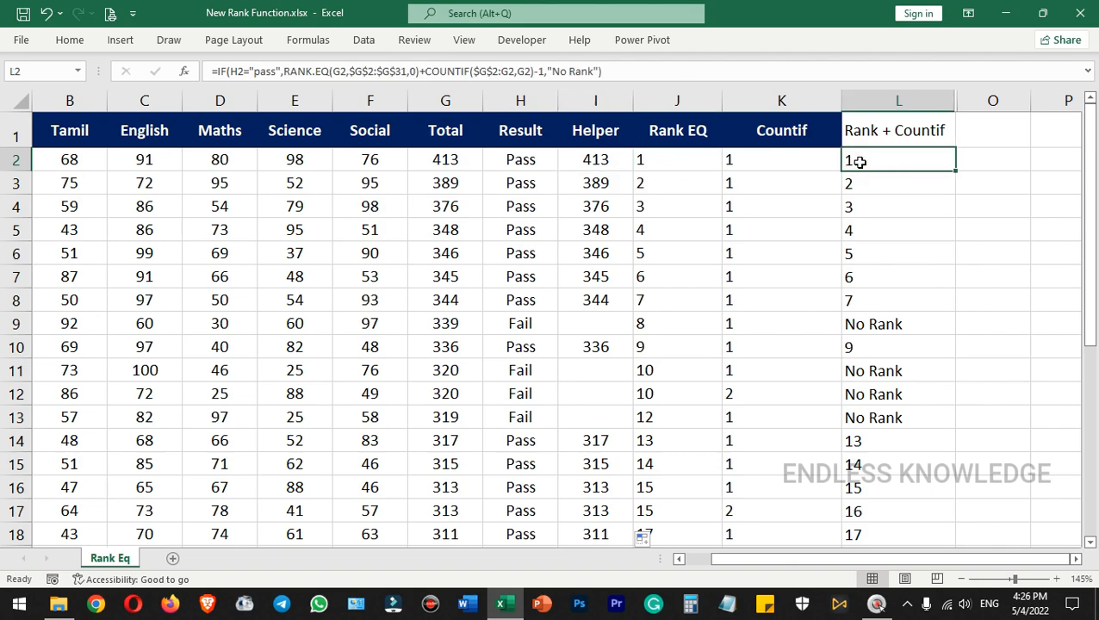
{"action": "type", "text": "=rank"}
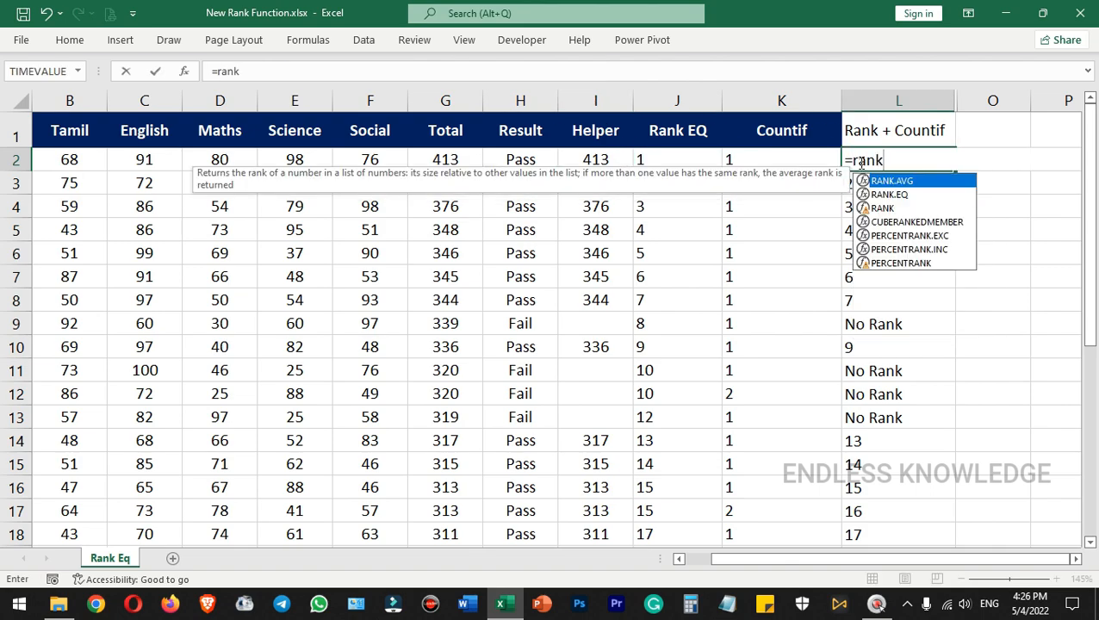
{"action": "key", "text": "Down"}
{"action": "key", "text": "Tab"}
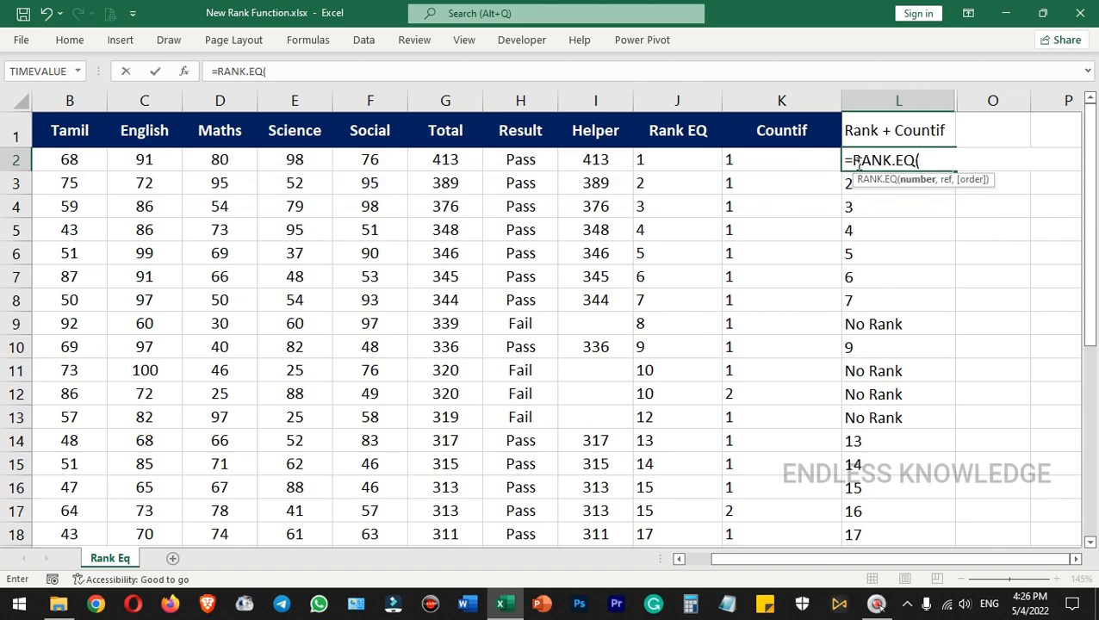
{"action": "left_click", "coordinate": [372, 73]}
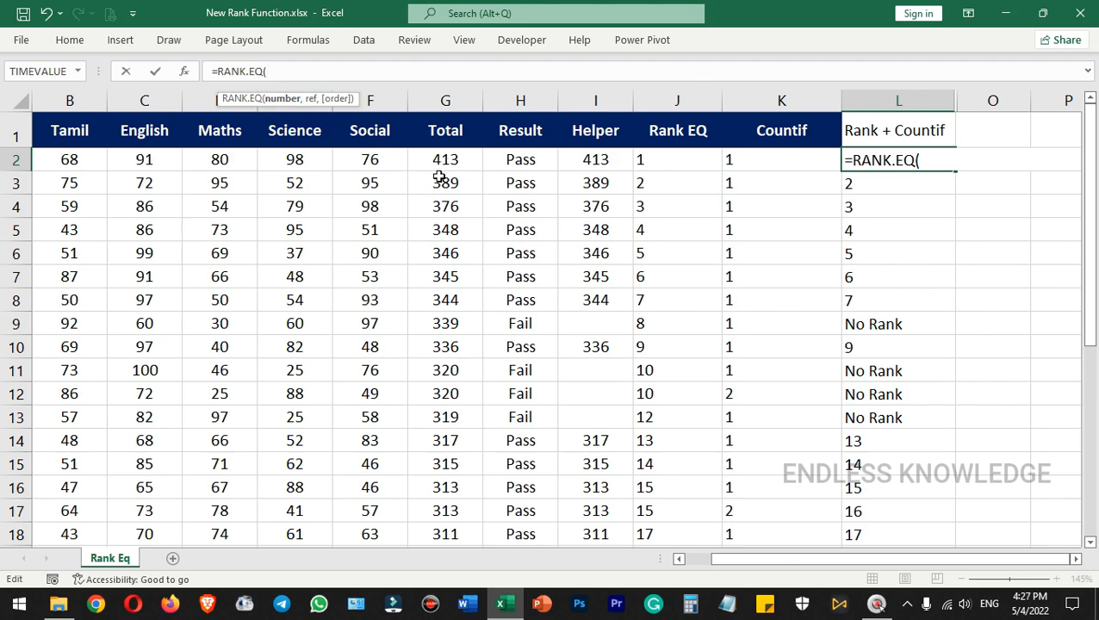
{"action": "left_click", "coordinate": [609, 162]}
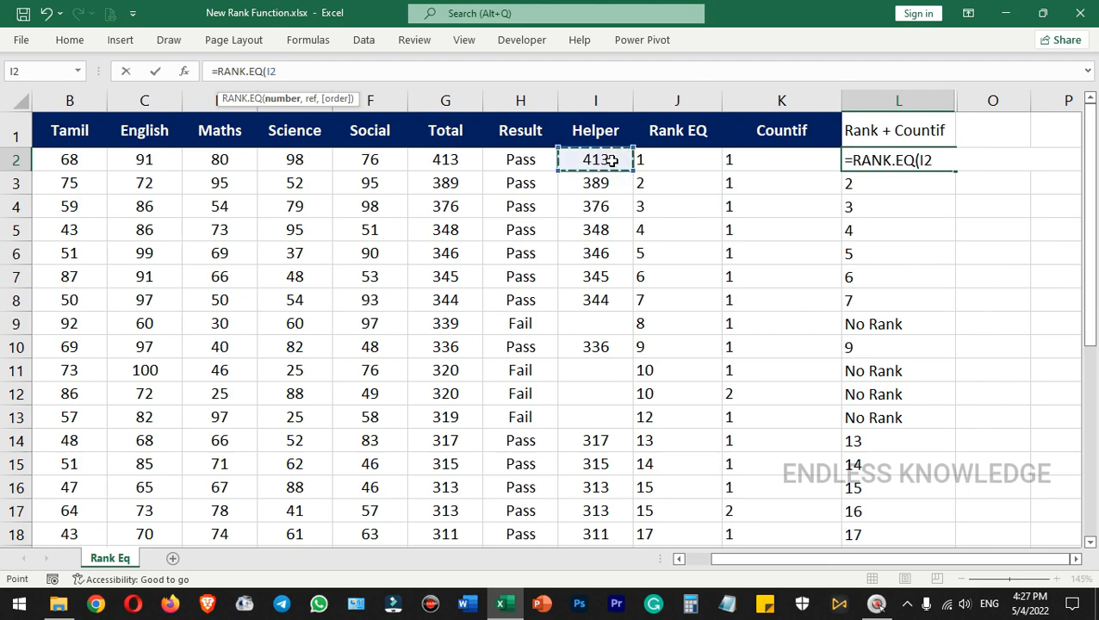
{"action": "type", "text": ","}
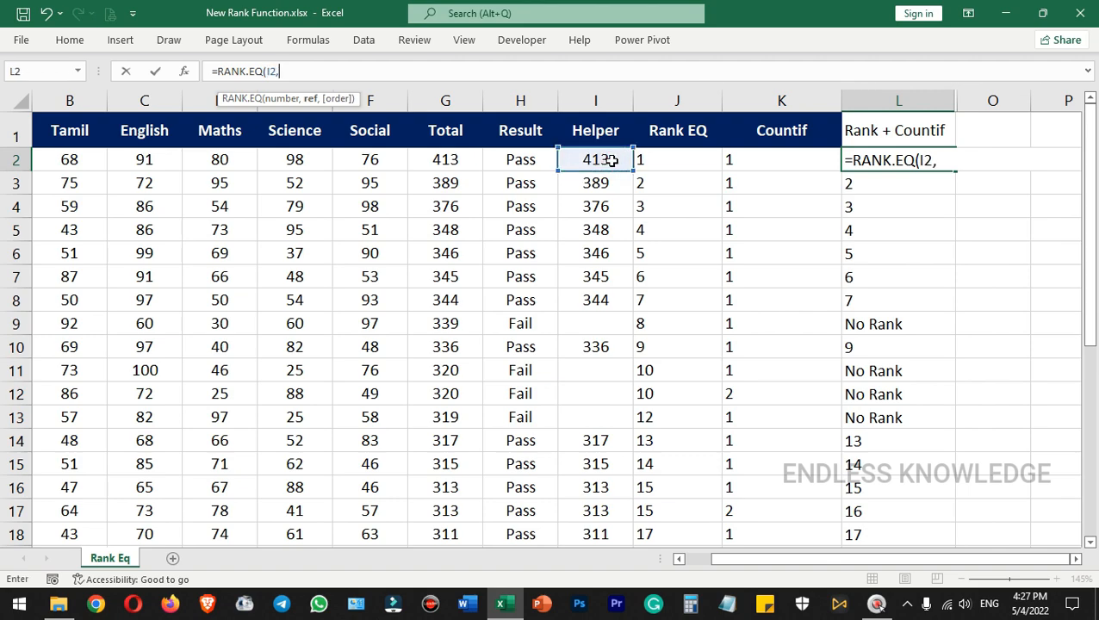
Set the RANK.EQ reference in L2 to the absolute range $I$2:$I$31 and the order to 0.
{"action": "left_click", "coordinate": [618, 163]}
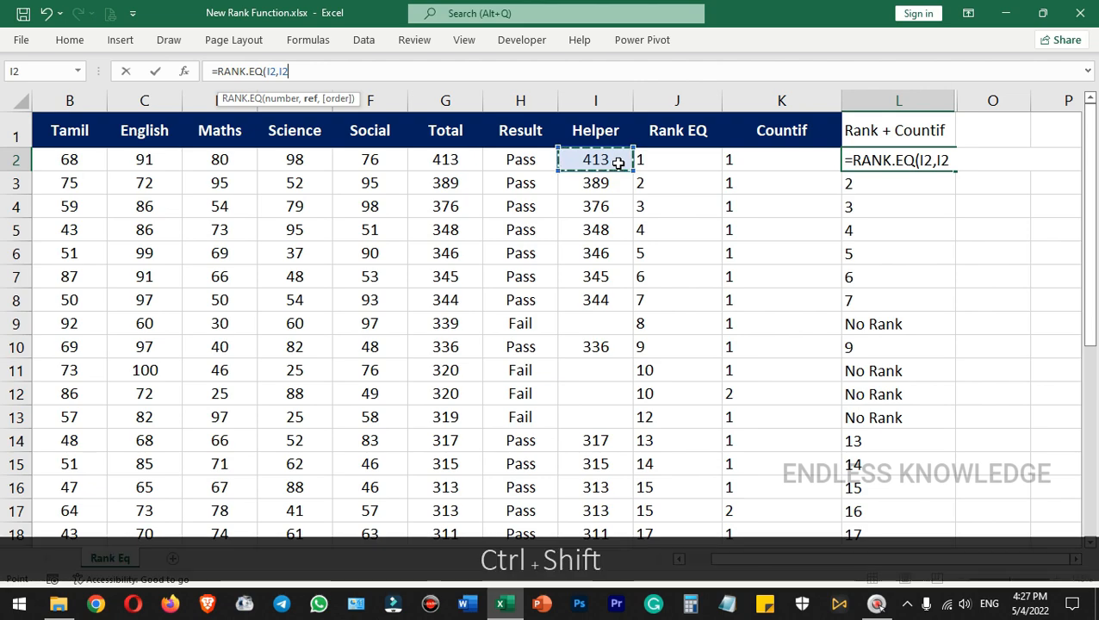
{"action": "key", "text": "ctrl+shift+Down"}
{"action": "scroll", "coordinate": [662, 203], "scroll_direction": "up", "scroll_amount": 5}
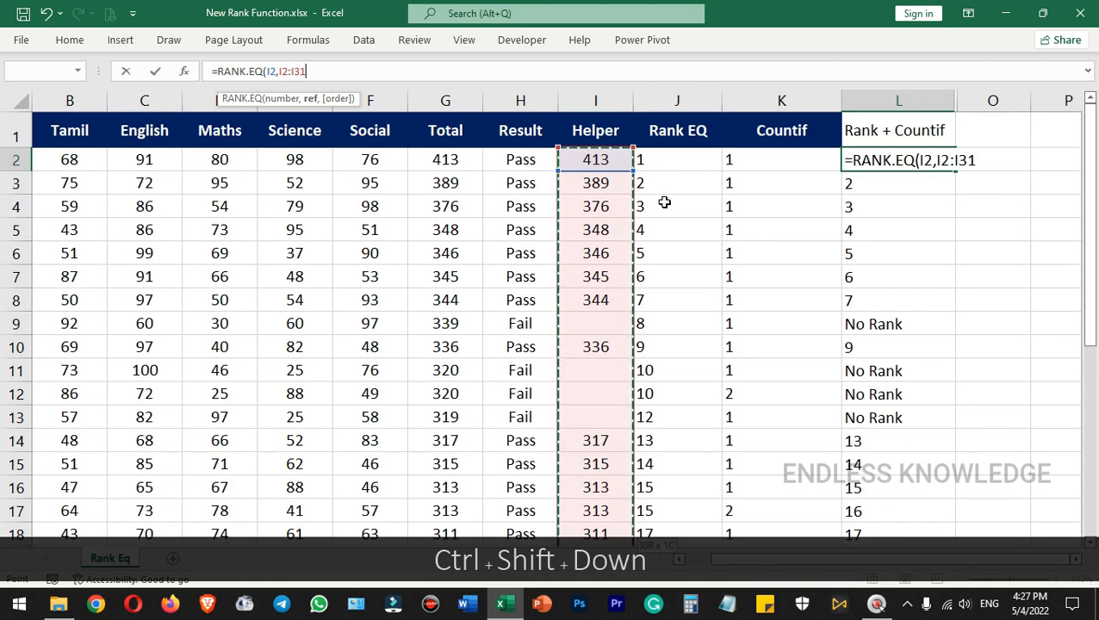
{"action": "key", "text": "F4"}
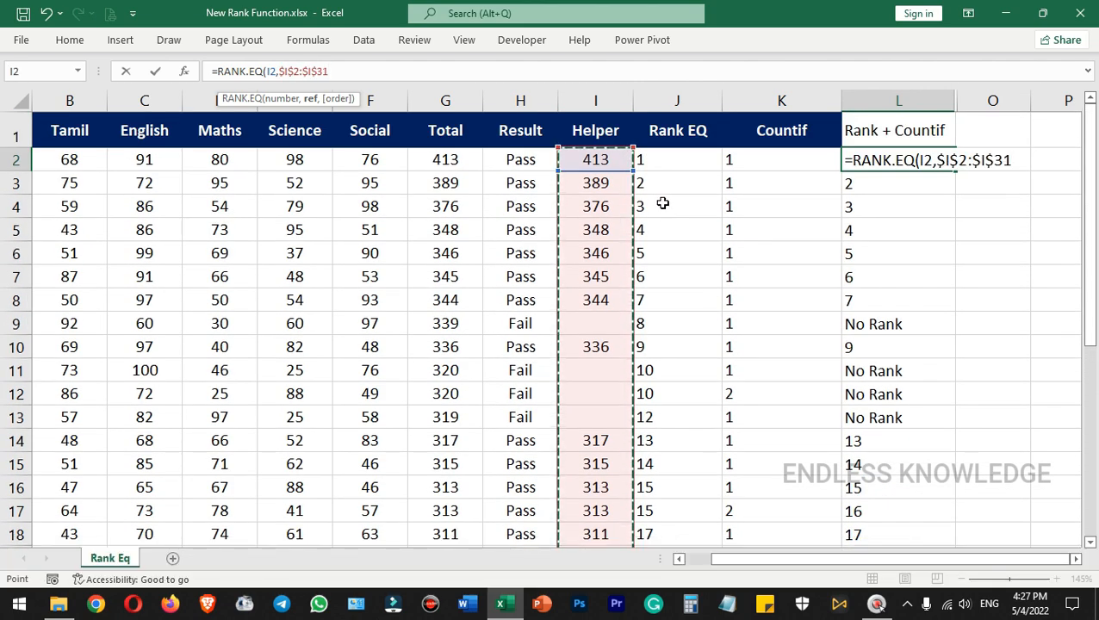
{"action": "type", "text": ",0"}
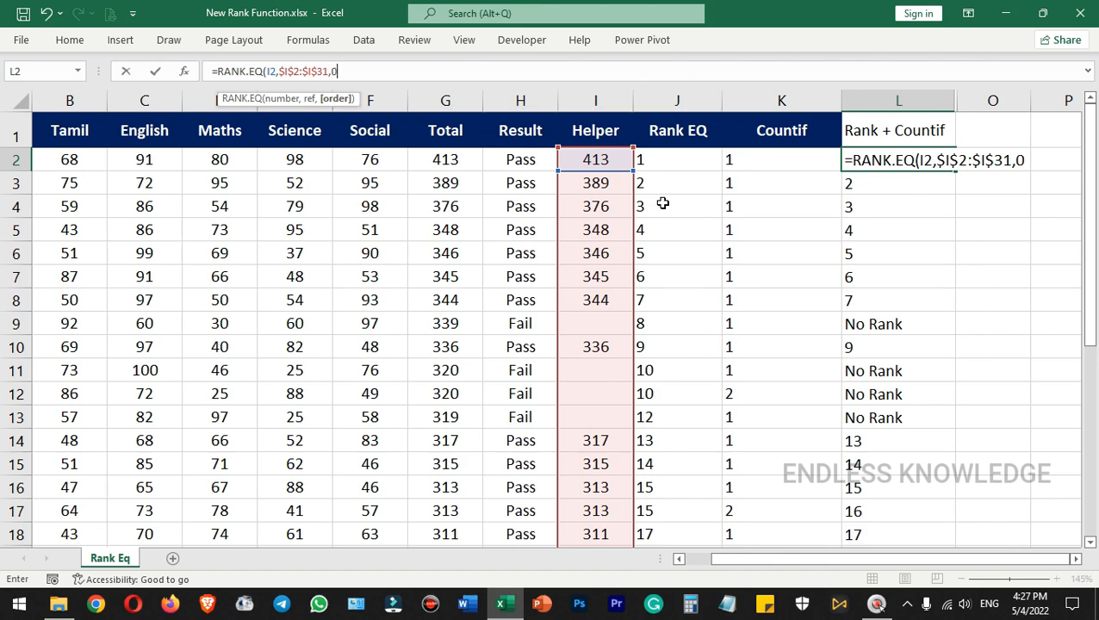
Add a COUNTIF function to the RANK.EQ formula in L2 with the expanding range $I$2:I2.
{"action": "type", "text": ")+"}
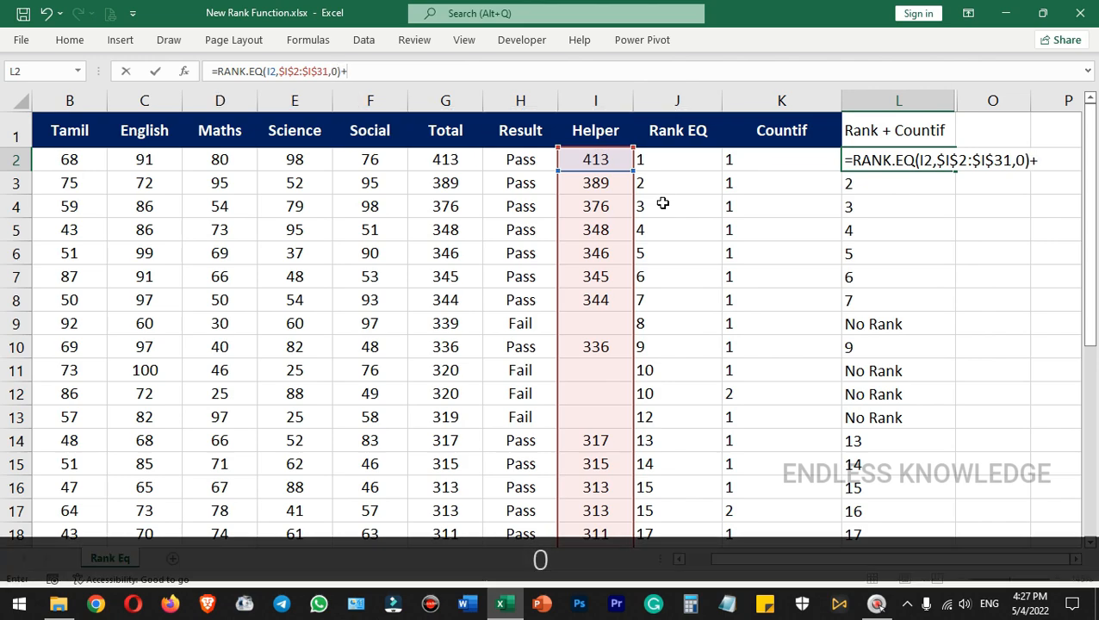
{"action": "type", "text": "countif"}
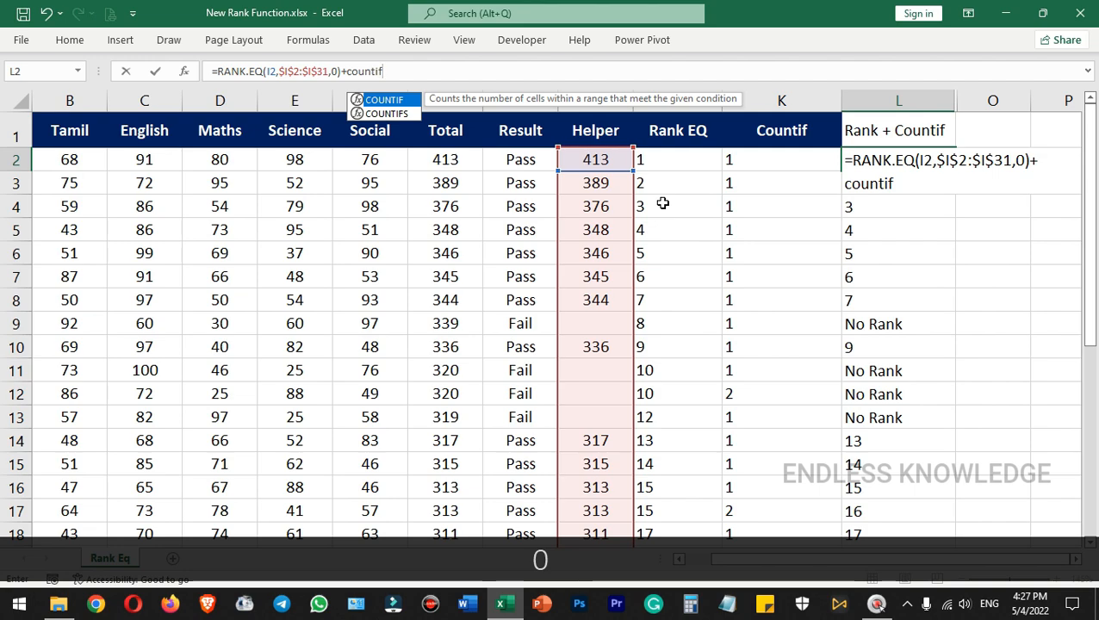
{"action": "key", "text": "Tab"}
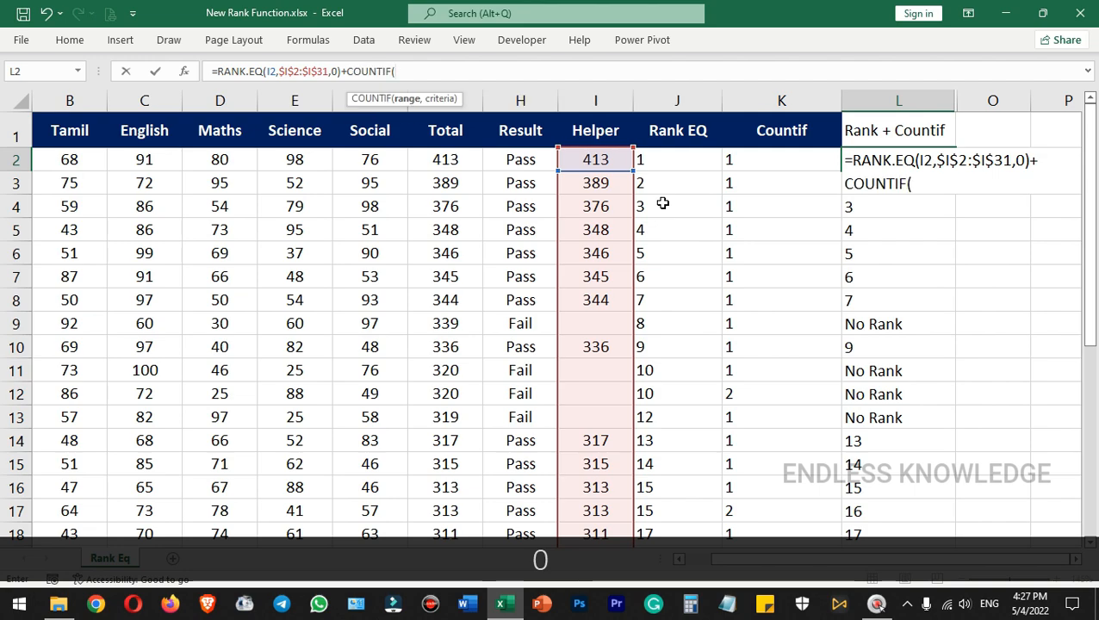
{"action": "left_click", "coordinate": [605, 161]}
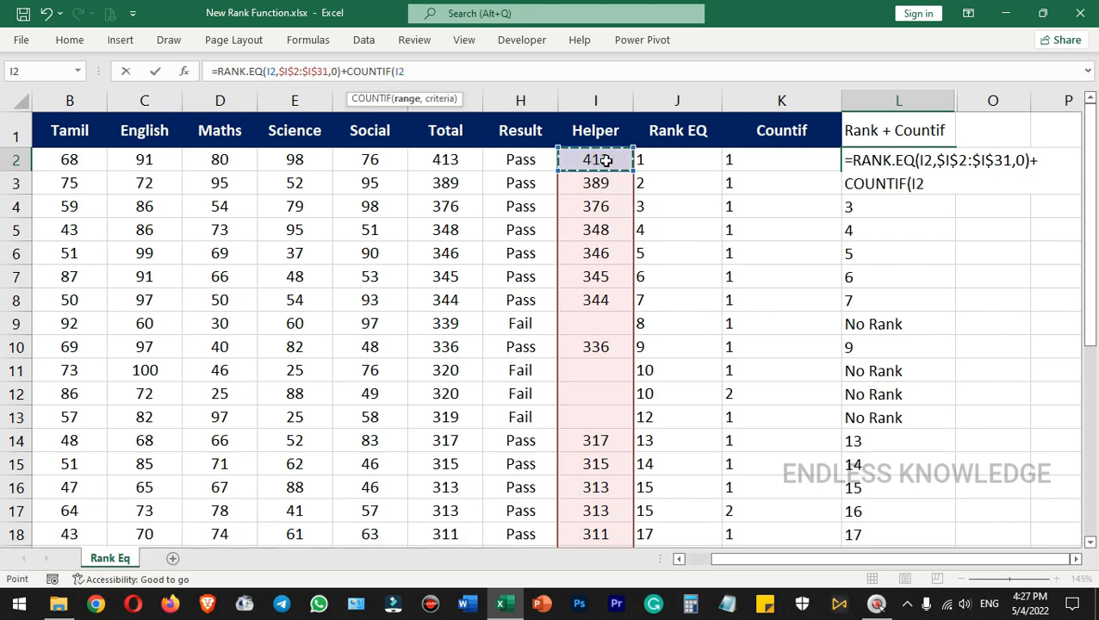
{"action": "type", "text": ":"}
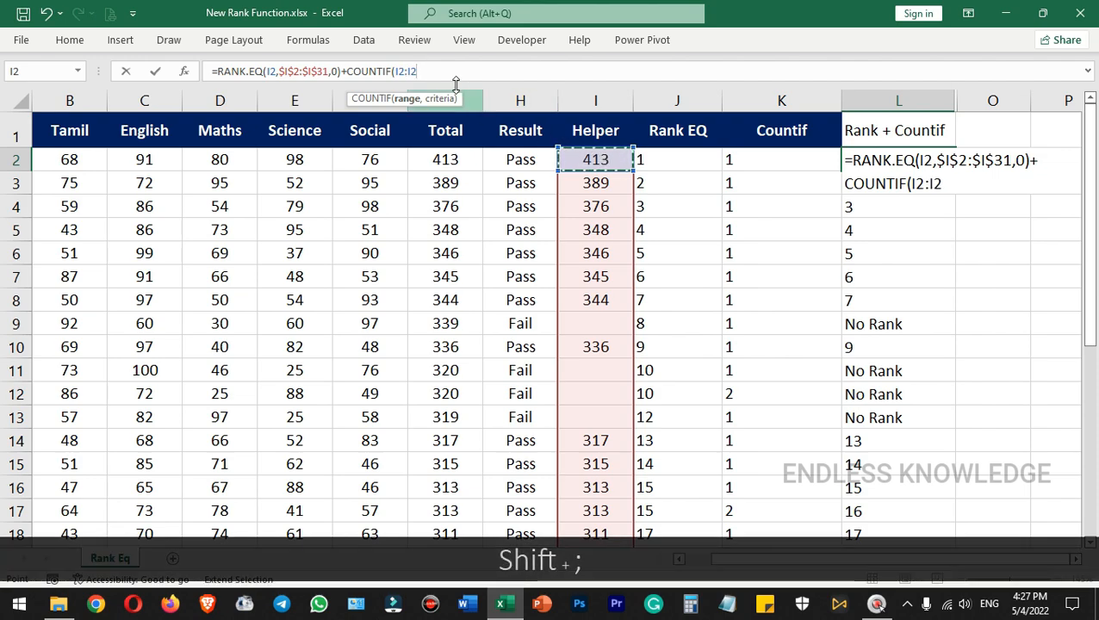
{"action": "left_click_drag", "start_coordinate": [417, 72], "coordinate": [396, 71]}
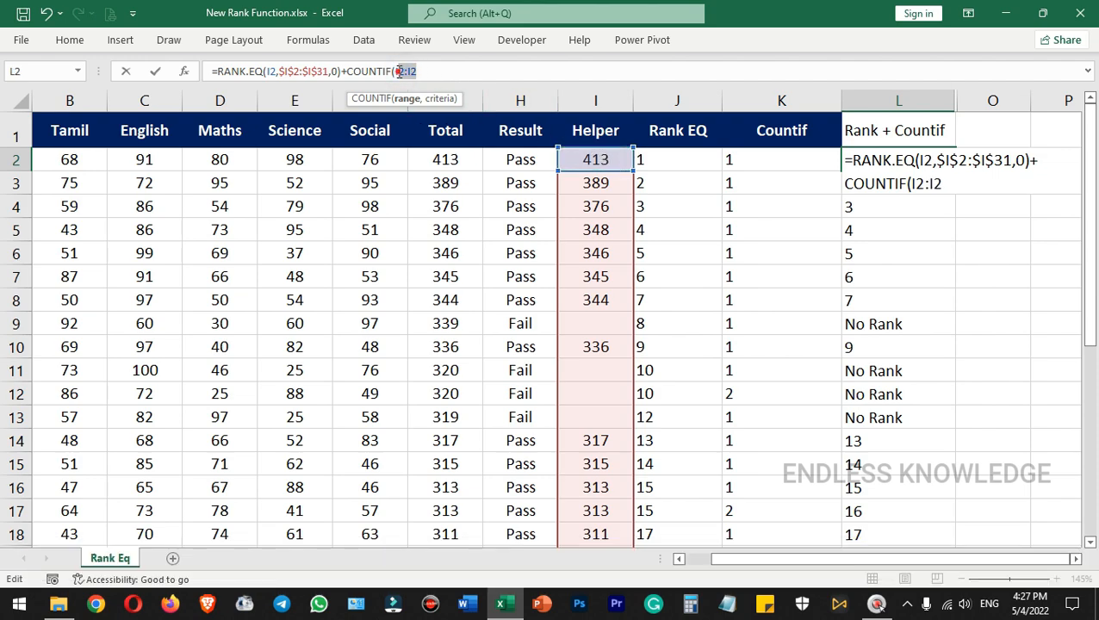
{"action": "left_click", "coordinate": [399, 71]}
{"action": "key", "text": "F4"}
{"action": "left_click", "coordinate": [454, 72]}
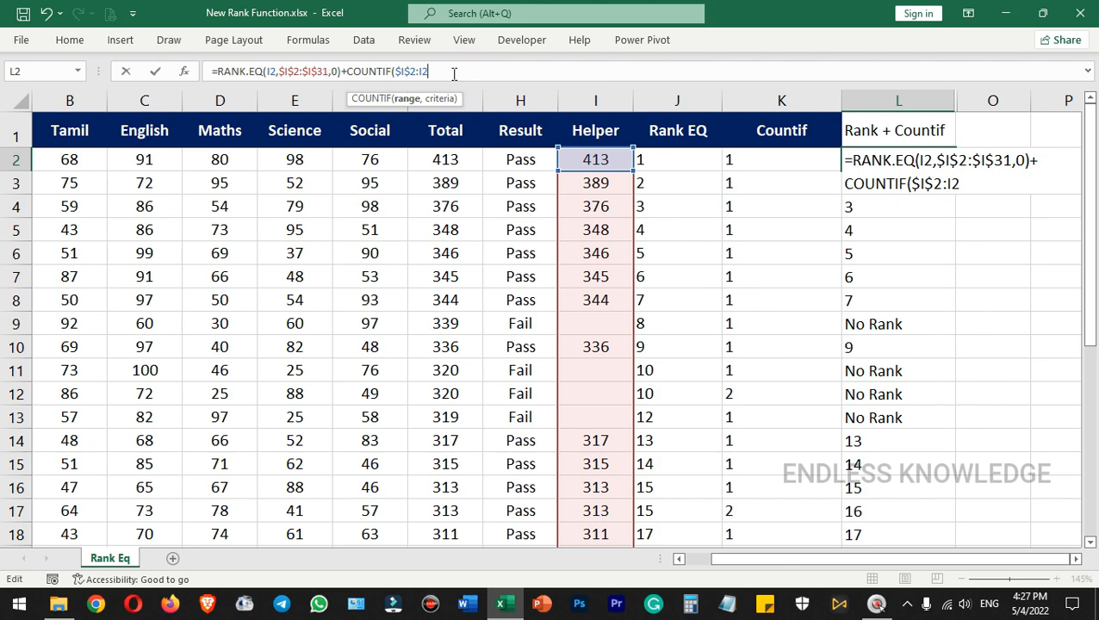
Complete the COUNTIF in L2 with I2 as the criteria and subtract 1 from the result.
{"action": "type", "text": ","}
{"action": "left_click", "coordinate": [598, 161]}
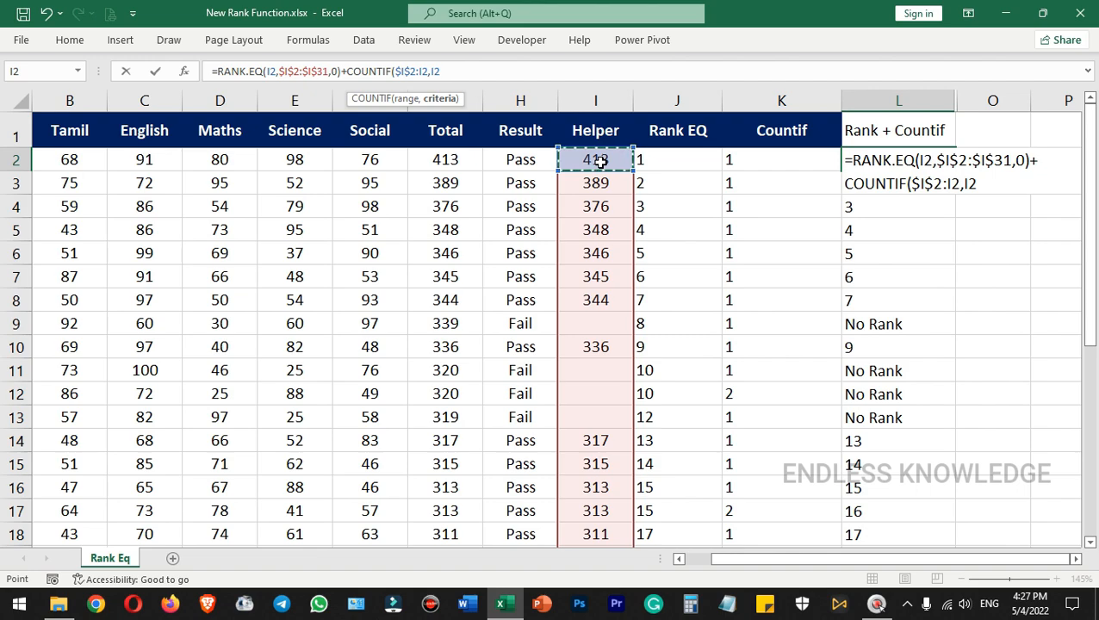
{"action": "type", "text": ")"}
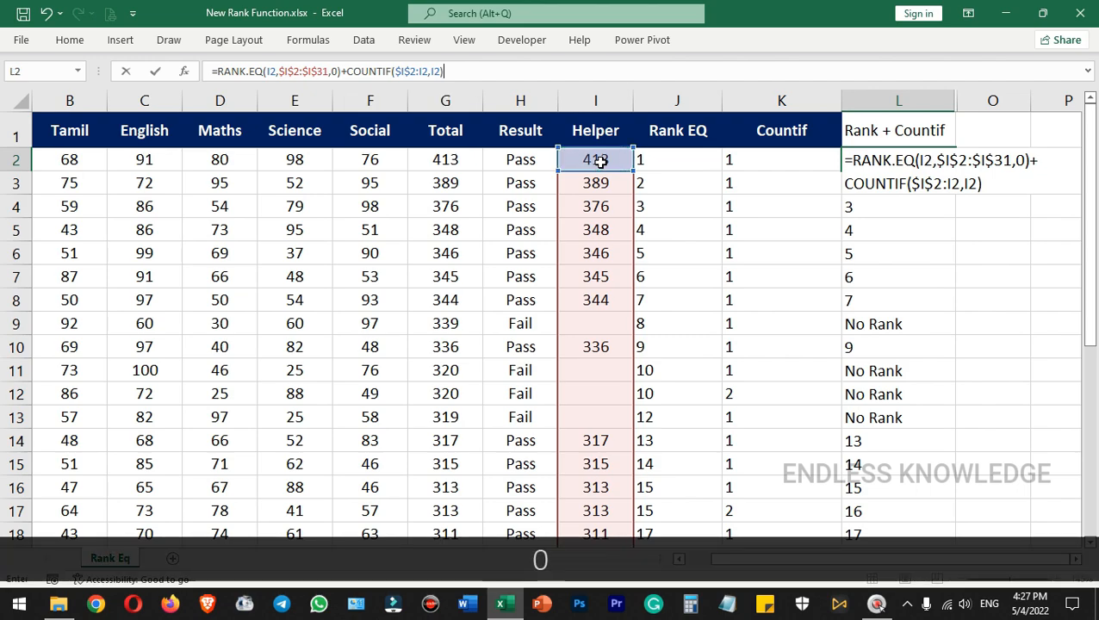
{"action": "type", "text": "-1"}
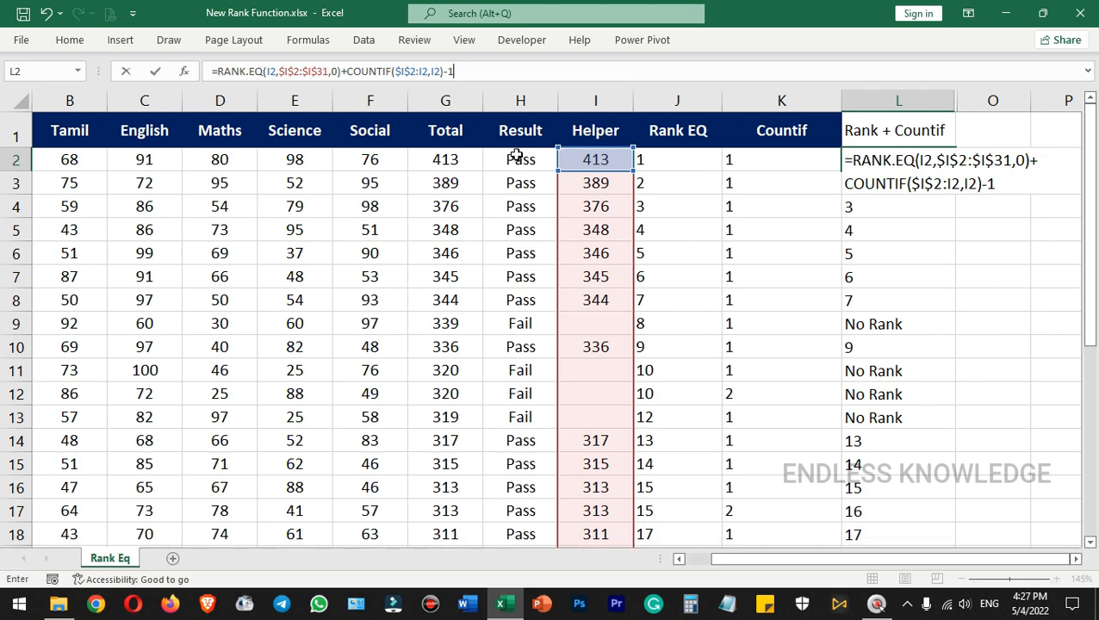
Wrap the L2 formula in an IF function with the logical test H2="pass" and the ranking expression as the value if true.
{"action": "left_click", "coordinate": [218, 71]}
{"action": "type", "text": "if("}
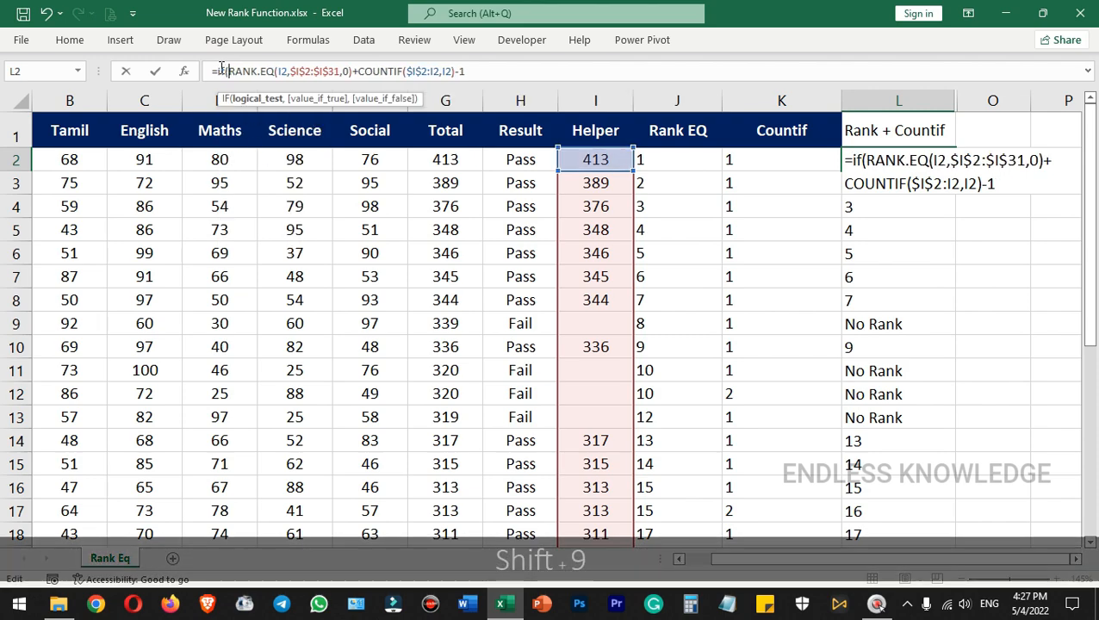
{"action": "left_click", "coordinate": [512, 163]}
{"action": "type", "text": "="}
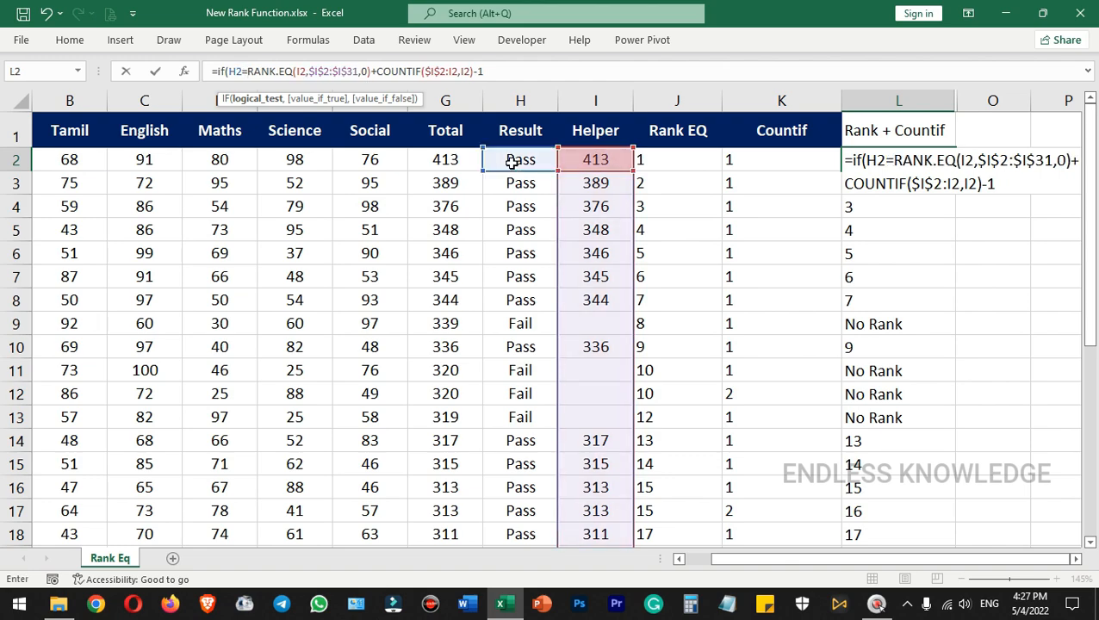
{"action": "type", "text": "\"pass"}
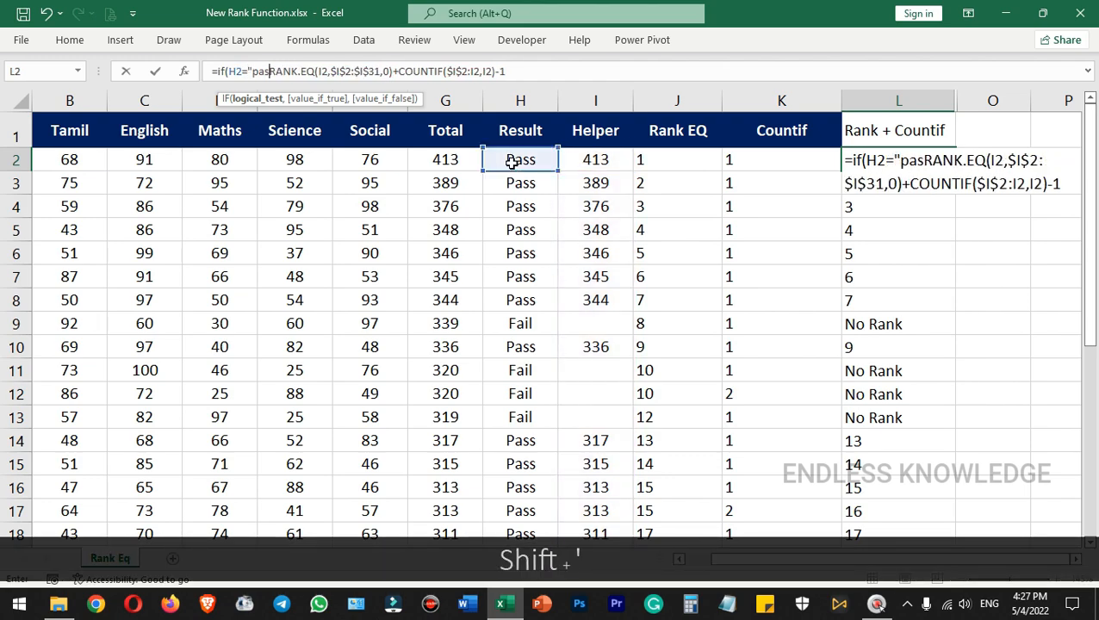
{"action": "type", "text": "\","}
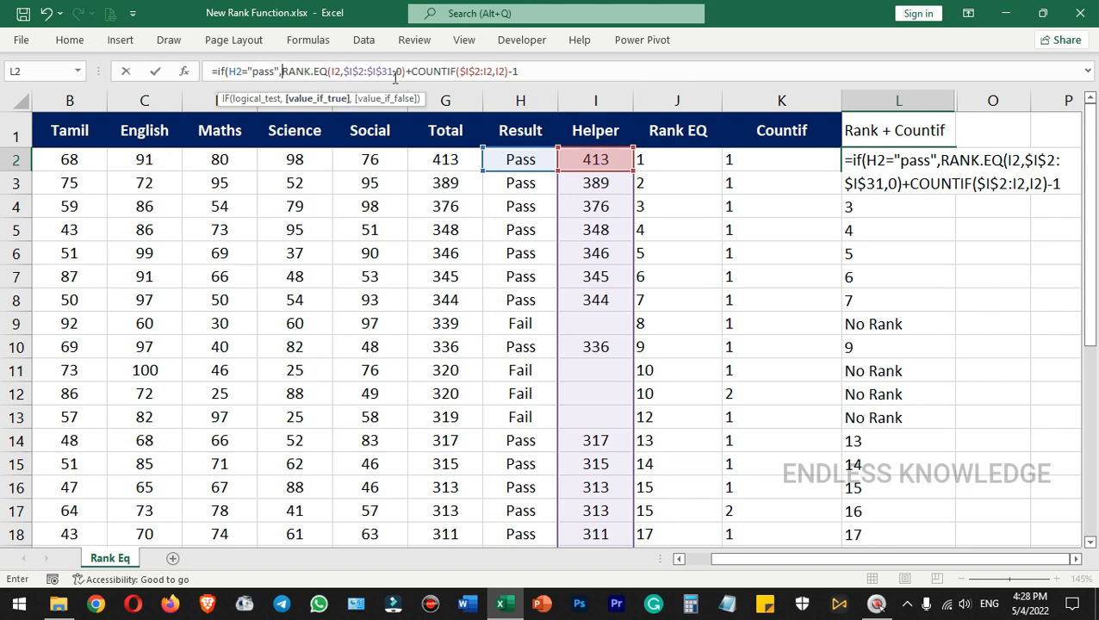
Finish the L2 IF formula with "No Rank" as the value if false.
{"action": "left_click", "coordinate": [538, 72]}
{"action": "type", "text": ","}
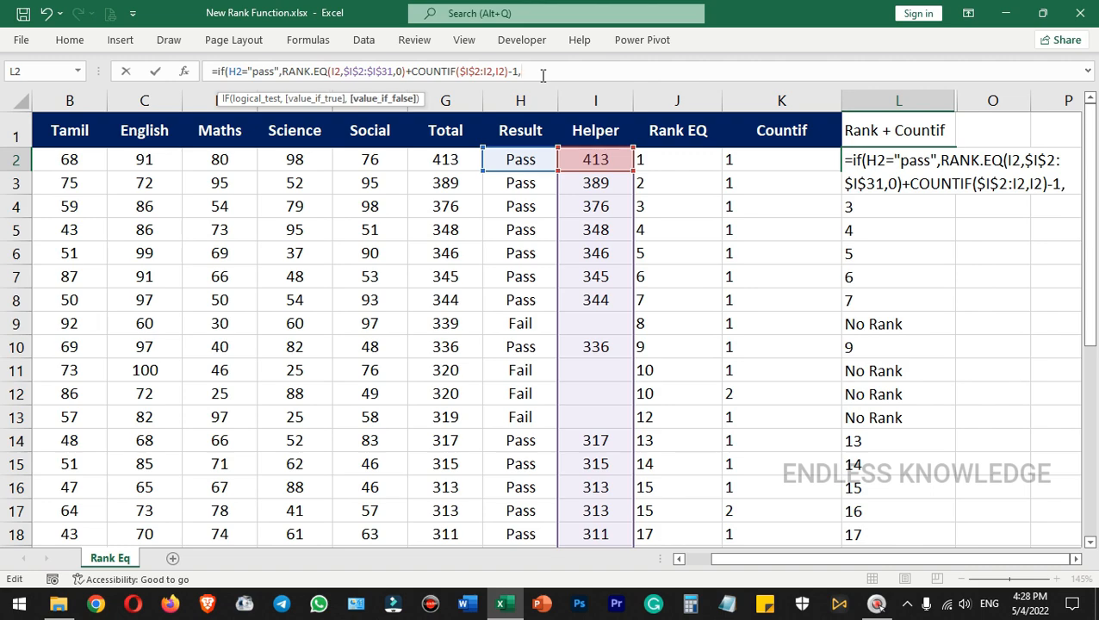
{"action": "type", "text": "\""}
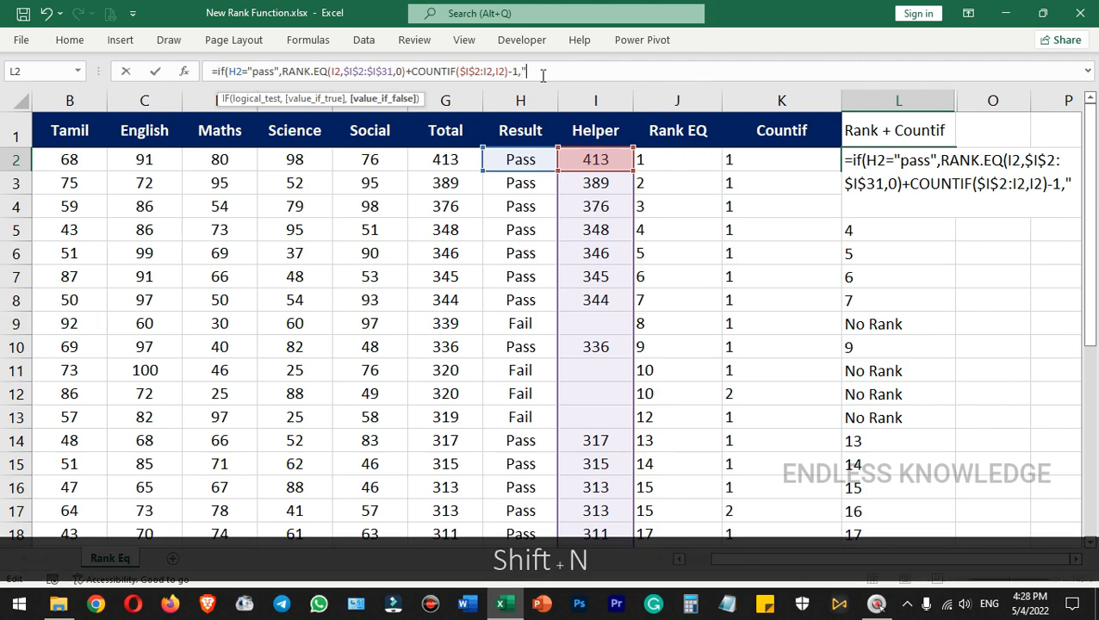
{"action": "type", "text": "No Rank"}
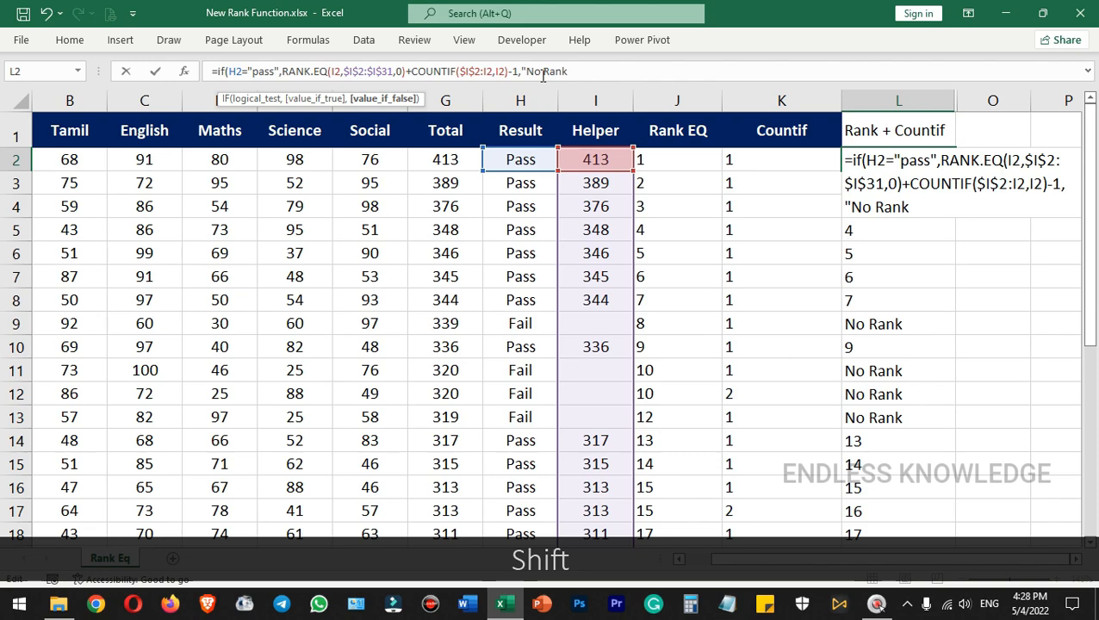
{"action": "type", "text": "\")"}
{"action": "key", "text": "Return"}
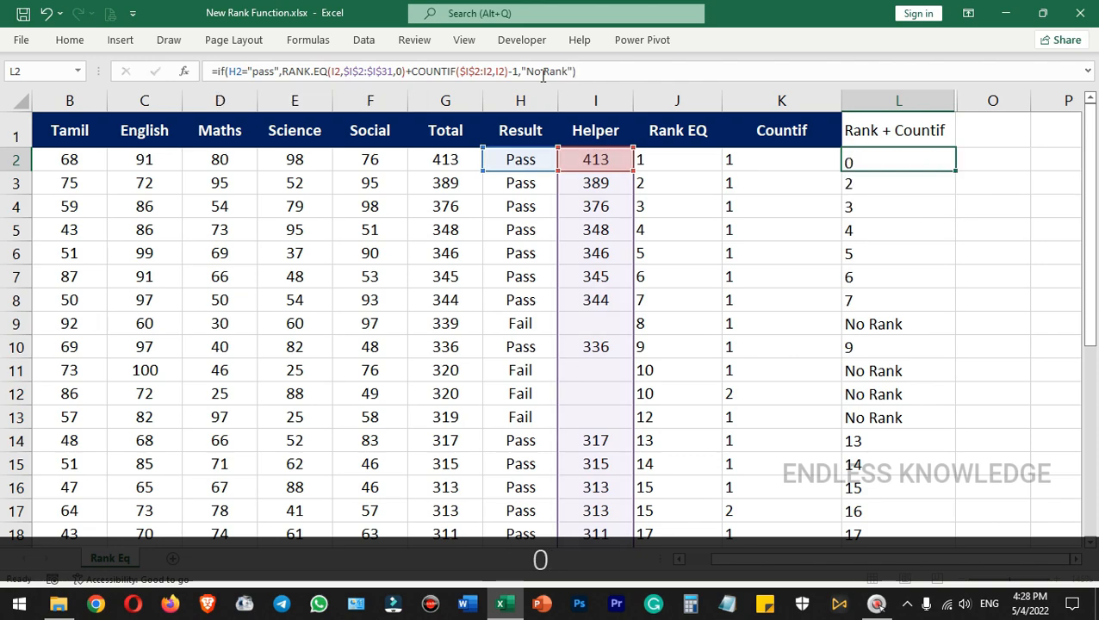
Fill the L2 formula down the Rank + Countif column and check the results in L9, L10 and L16.
{"action": "left_click", "coordinate": [938, 160]}
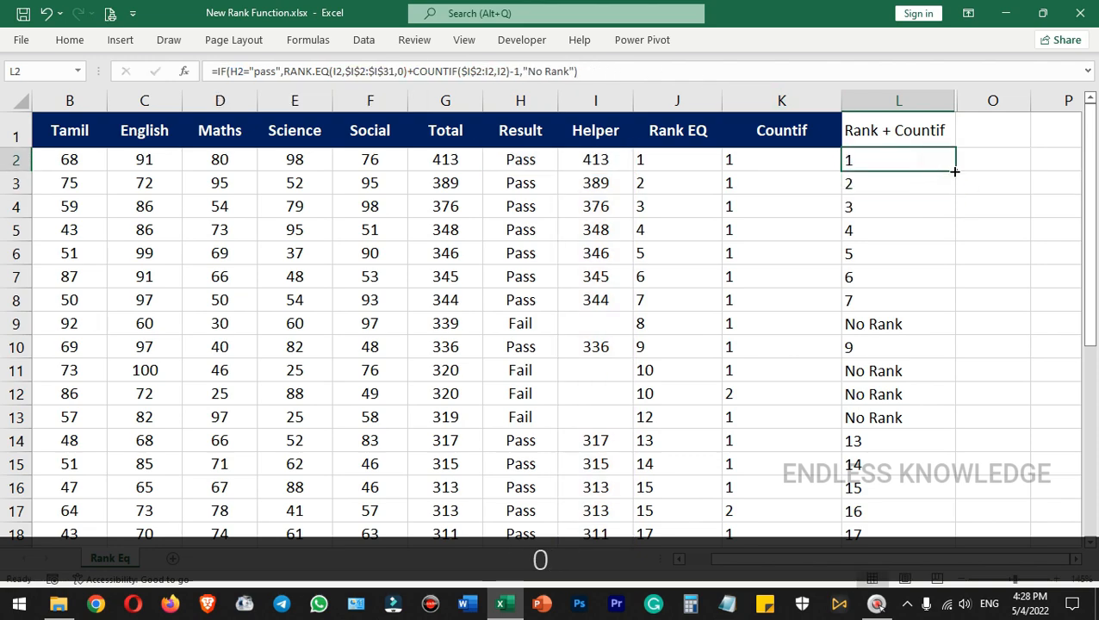
{"action": "double_click", "coordinate": [953, 170]}
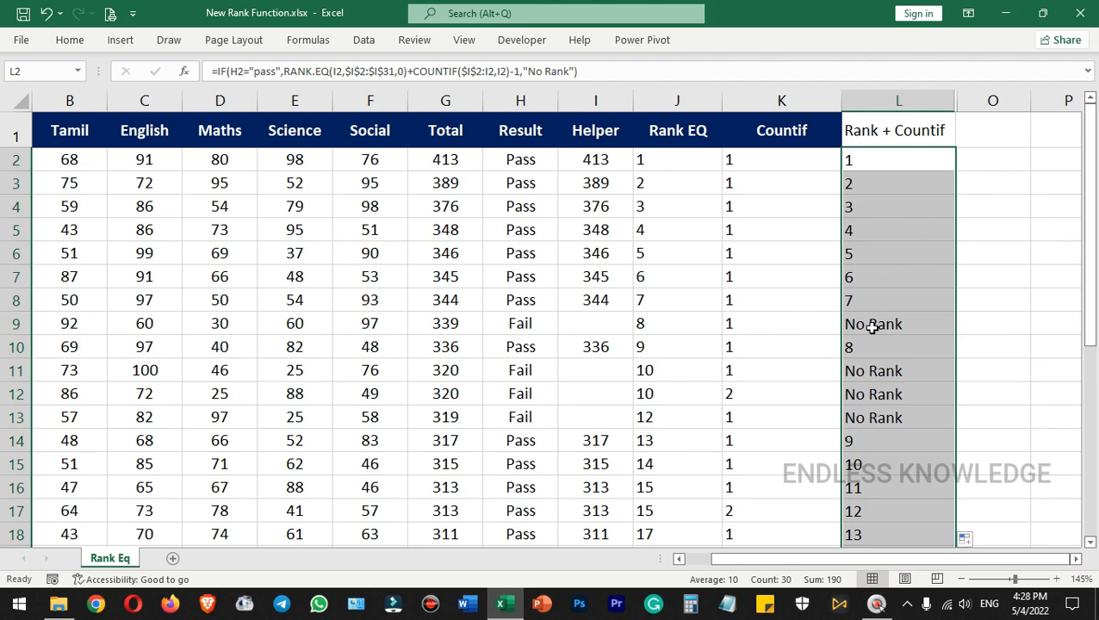
{"action": "left_click", "coordinate": [468, 322]}
{"action": "left_click", "coordinate": [891, 323]}
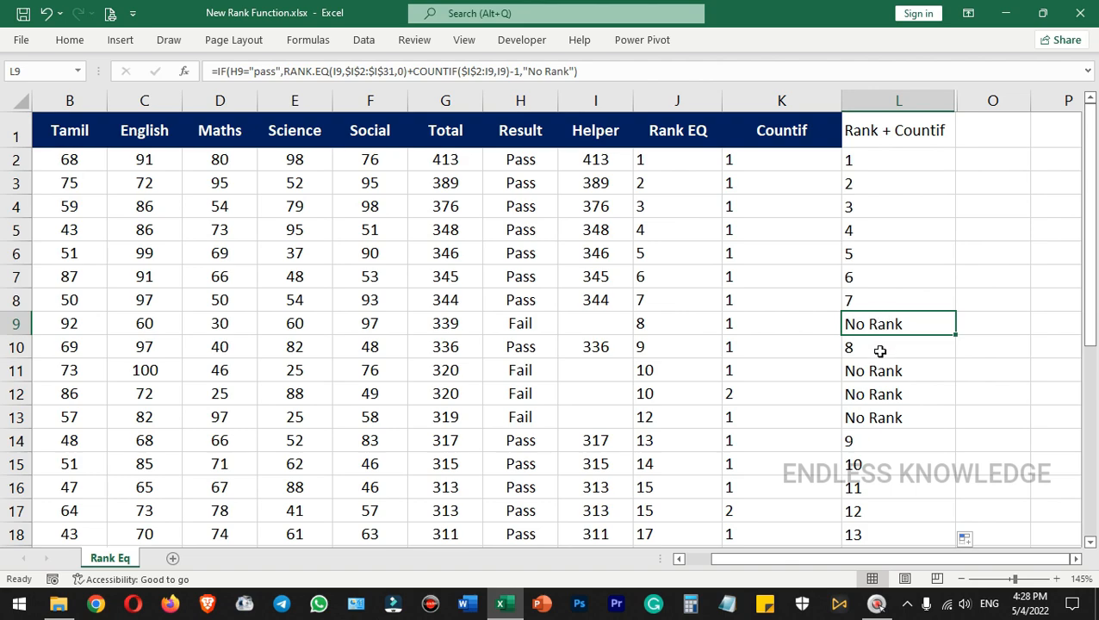
{"action": "left_click", "coordinate": [880, 350]}
{"action": "left_click", "coordinate": [876, 316]}
{"action": "left_click", "coordinate": [878, 347]}
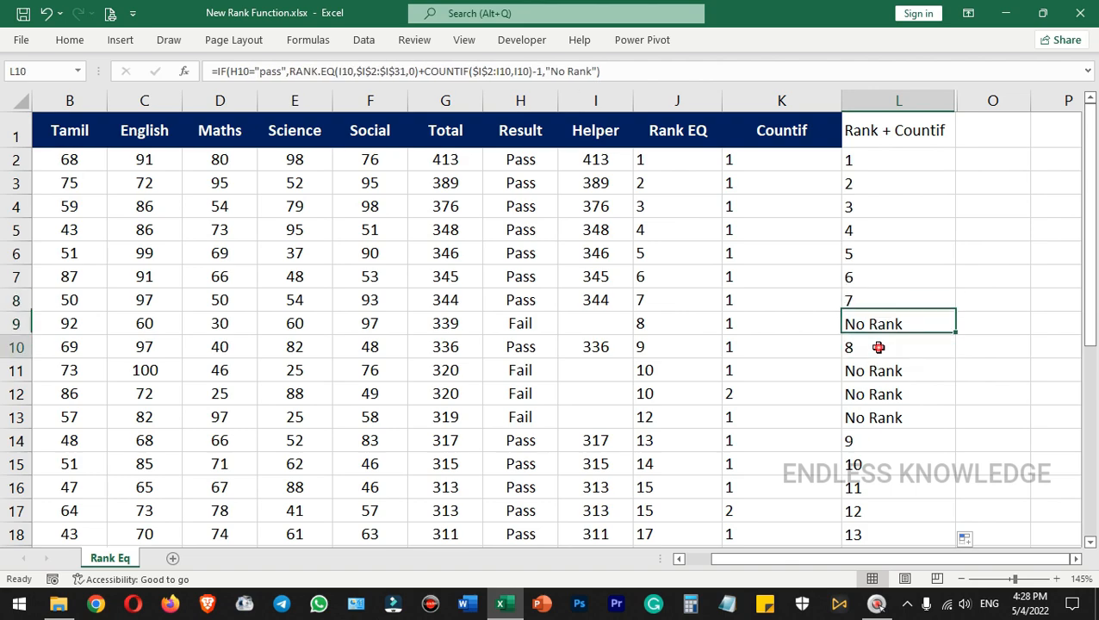
{"action": "left_click", "coordinate": [876, 488]}
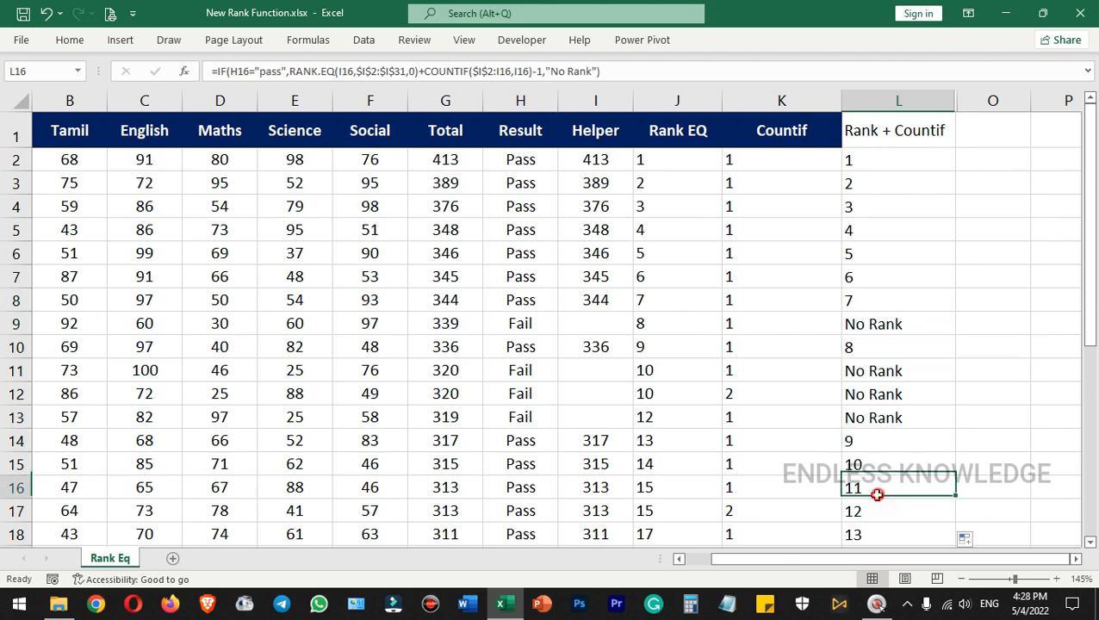
Hide the Helper column I.
{"action": "left_click", "coordinate": [605, 102]}
{"action": "right_click", "coordinate": [603, 100]}
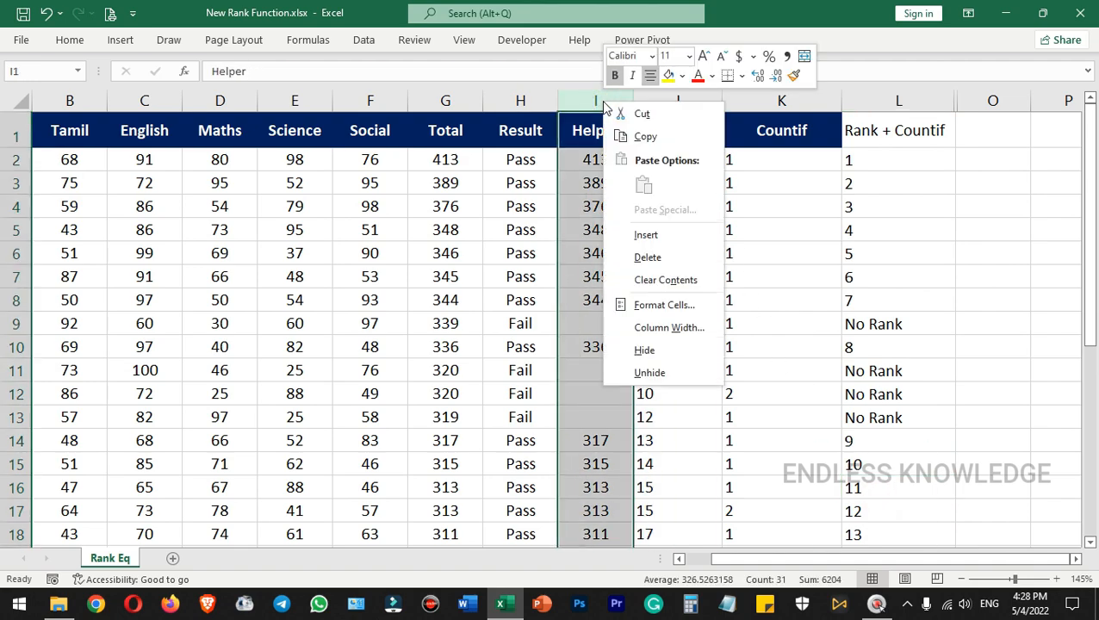
{"action": "left_click", "coordinate": [647, 353]}
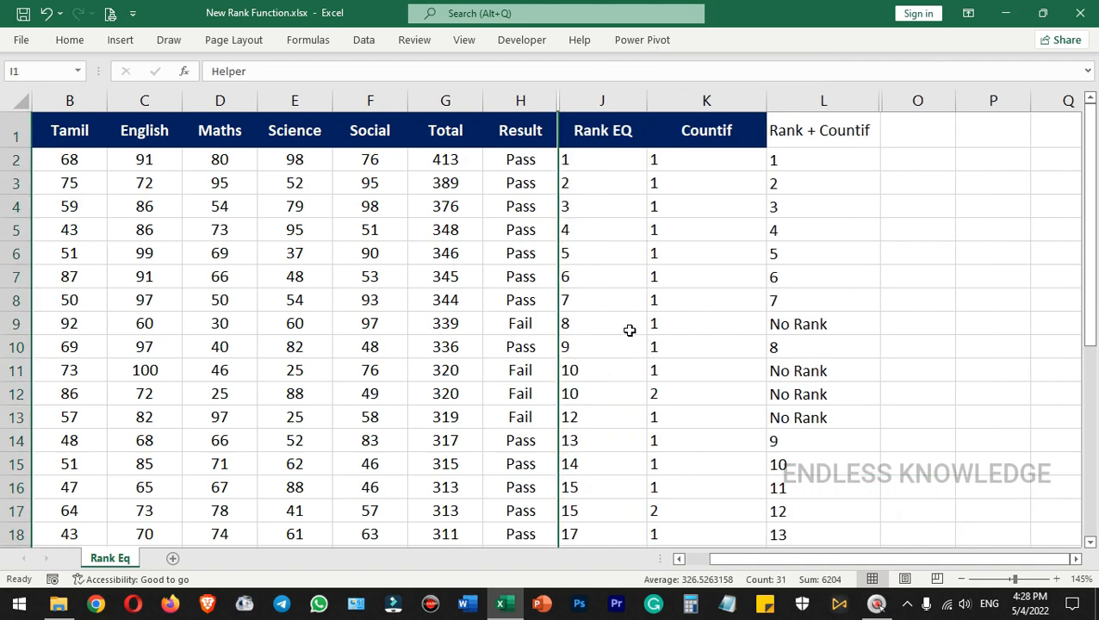
Test the ranking by setting the total in G2 to 200, and undo that change.
{"action": "left_click", "coordinate": [443, 164]}
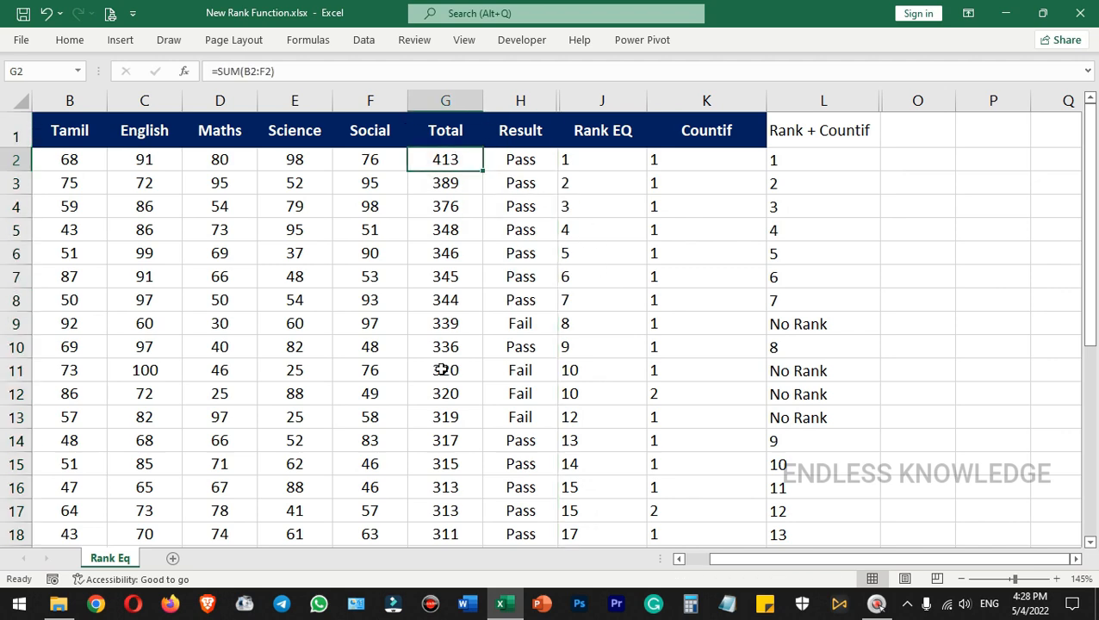
{"action": "type", "text": "200"}
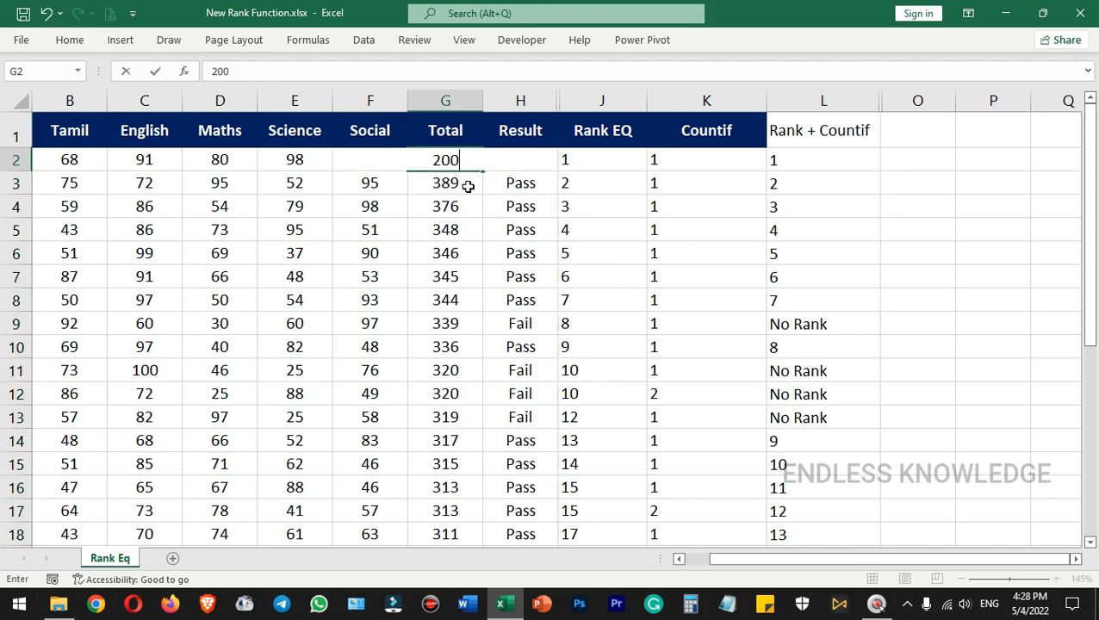
{"action": "key", "text": "Return"}
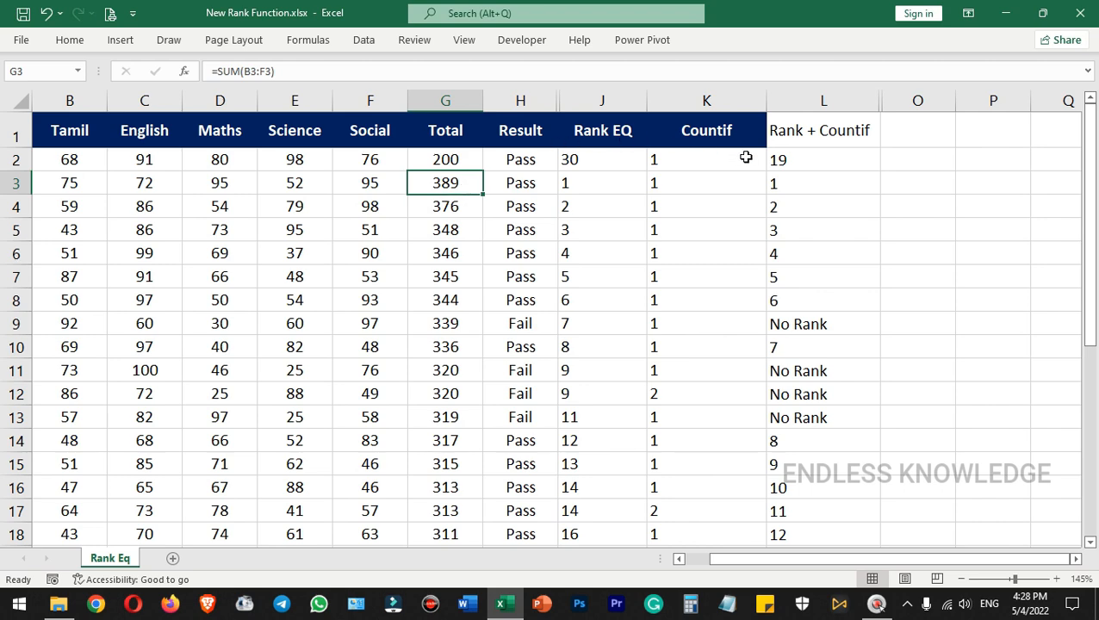
{"action": "key", "text": "ctrl+z"}
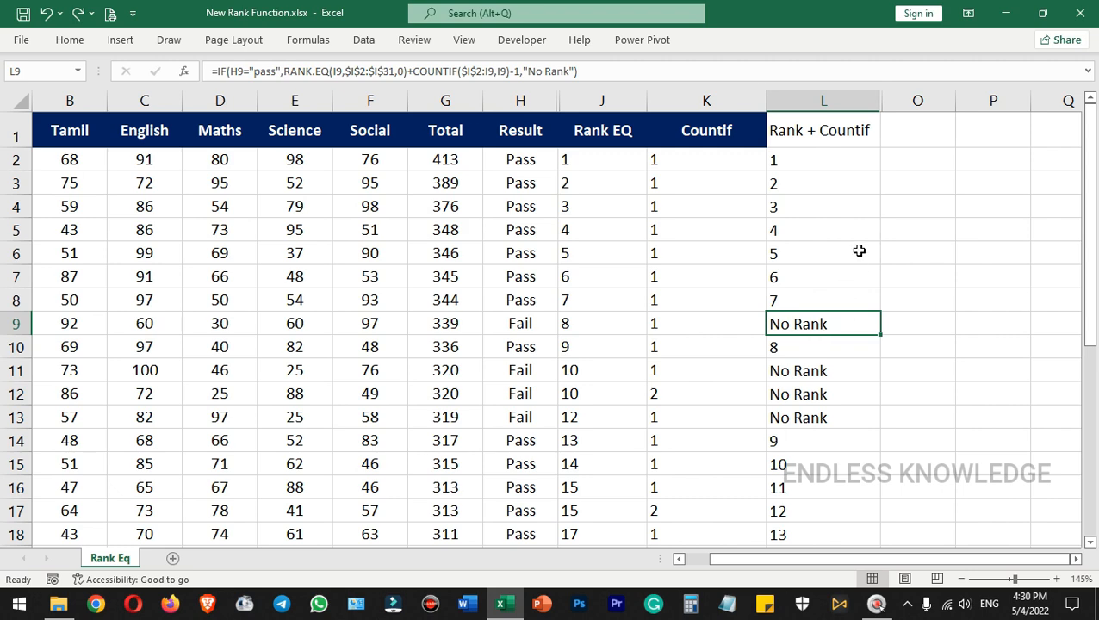
Unhide the Countifs and if + countifs columns between columns L and O.
{"action": "left_click_drag", "start_coordinate": [868, 102], "coordinate": [896, 101]}
{"action": "right_click", "coordinate": [886, 98]}
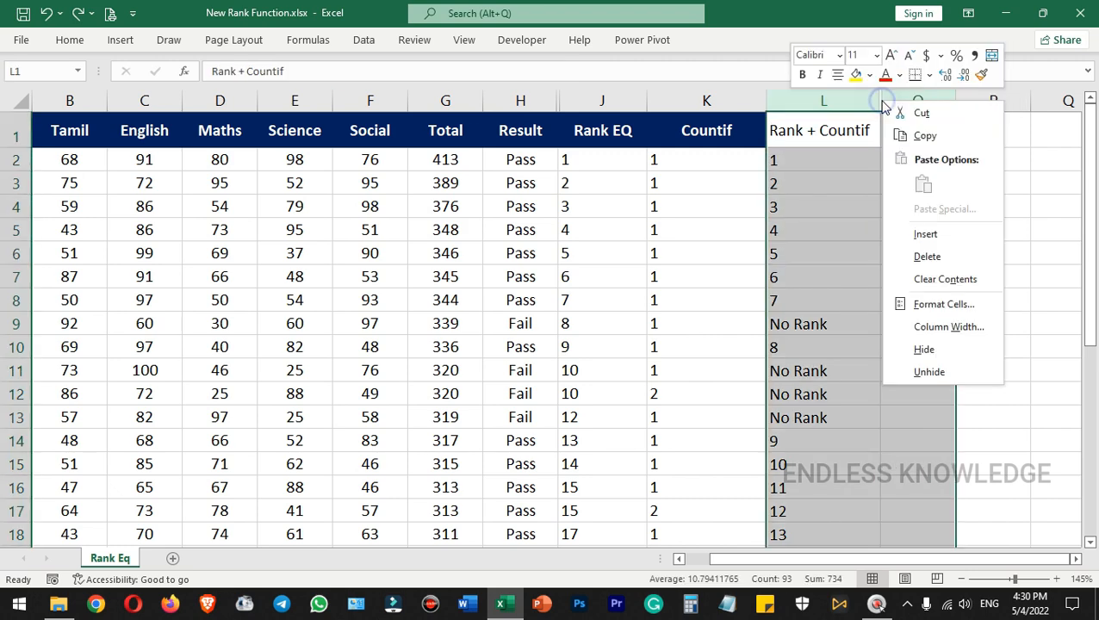
{"action": "left_click", "coordinate": [909, 372]}
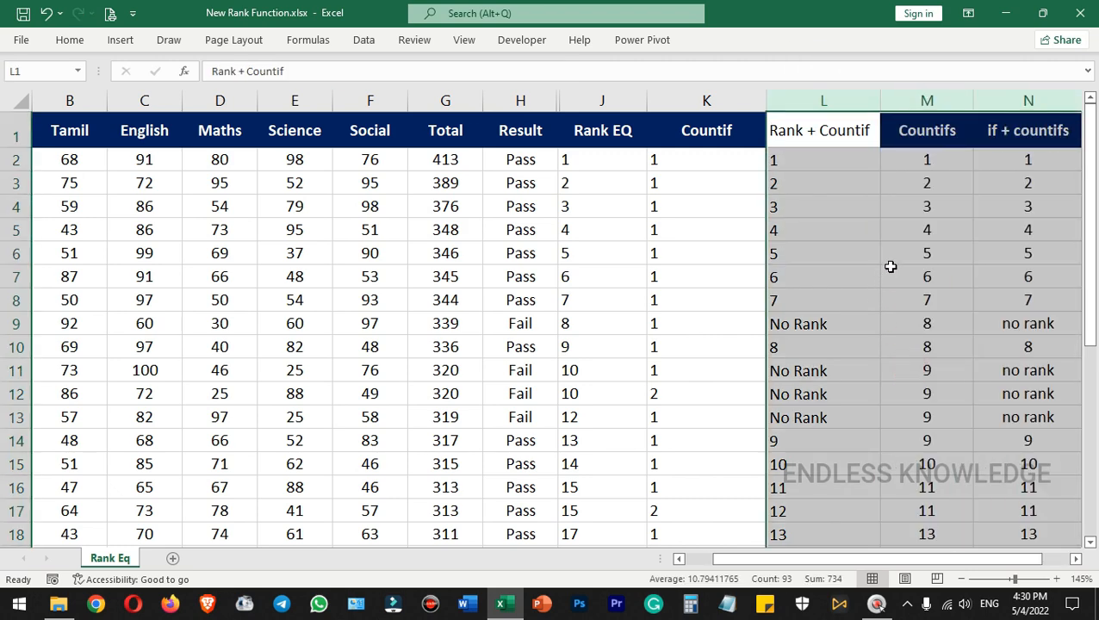
Examine the COUNTIFS formulas in M7 and M2 and the ranks in M11:M14.
{"action": "left_click", "coordinate": [943, 272]}
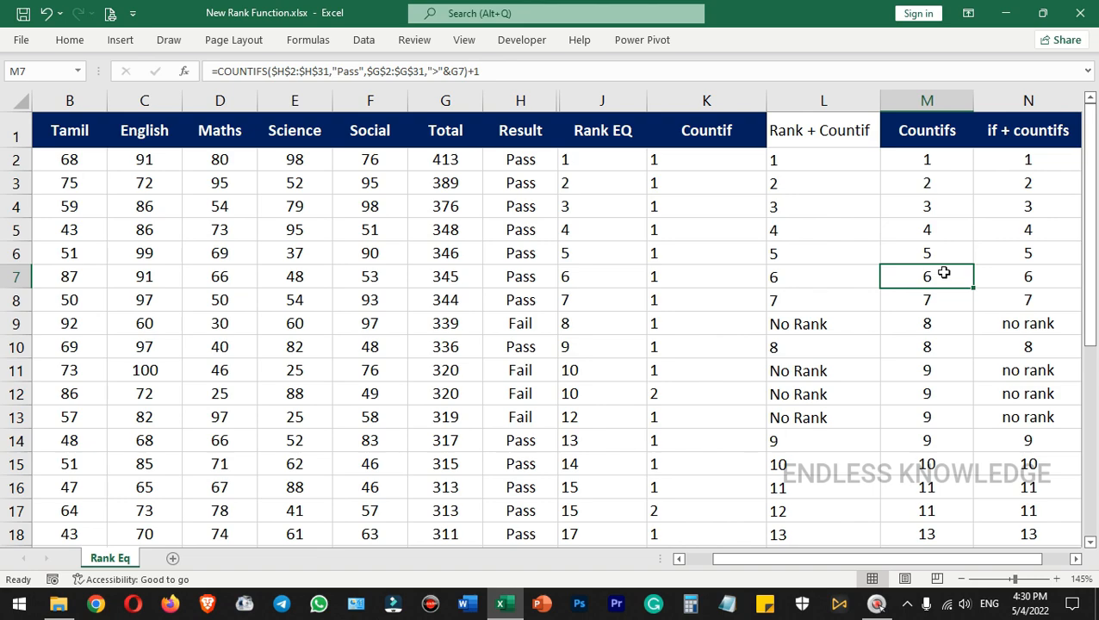
{"action": "left_click", "coordinate": [939, 156]}
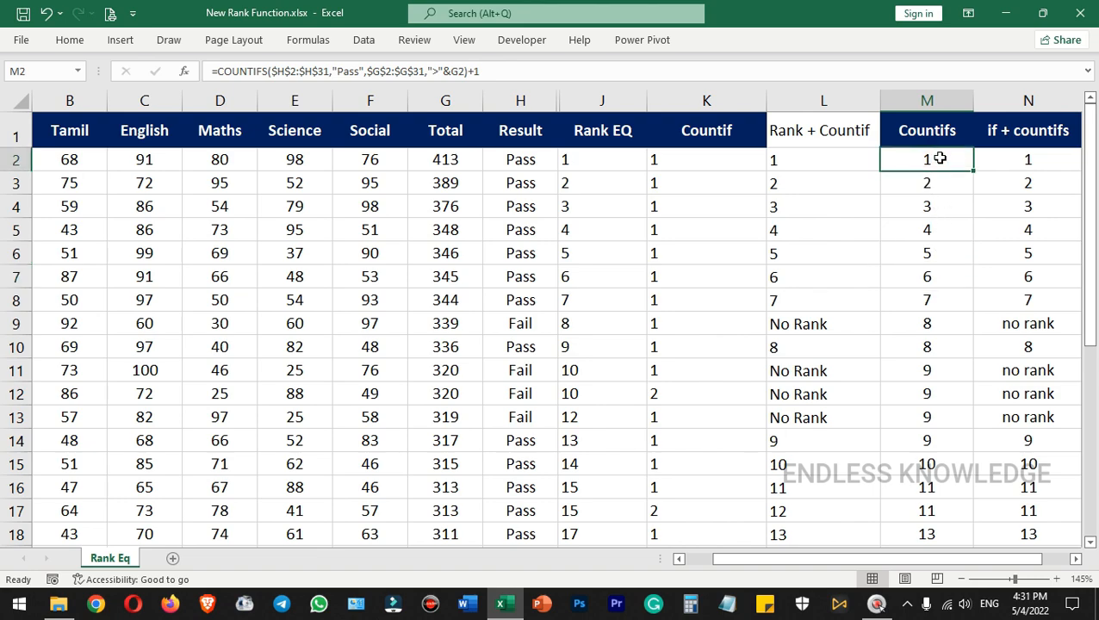
{"action": "left_click", "coordinate": [487, 70]}
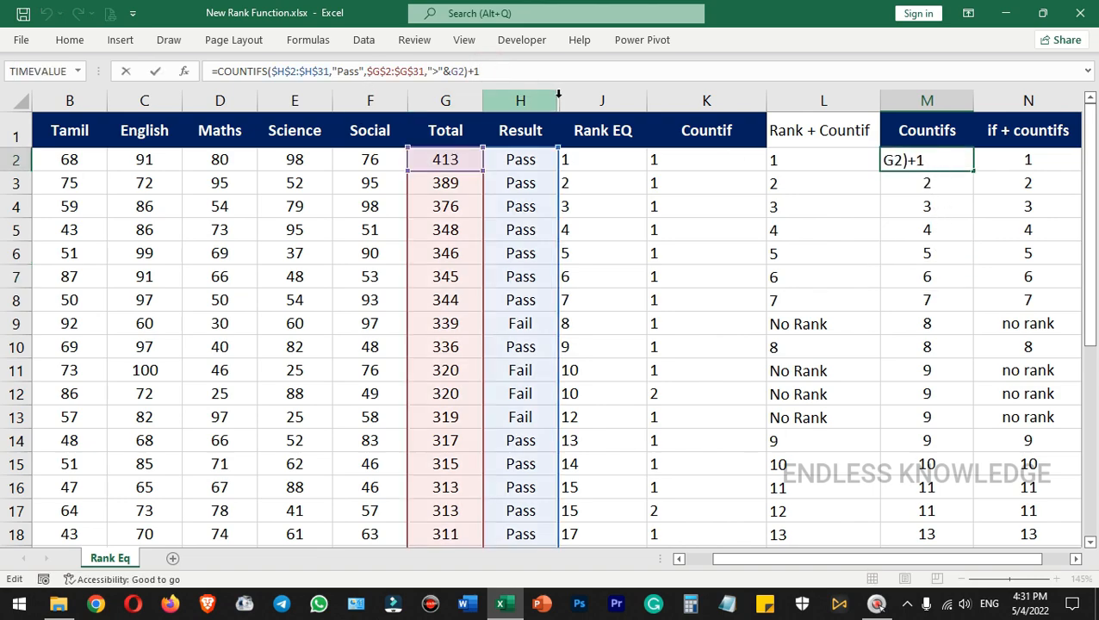
{"action": "key", "text": "Escape"}
{"action": "left_click_drag", "start_coordinate": [929, 367], "coordinate": [934, 439]}
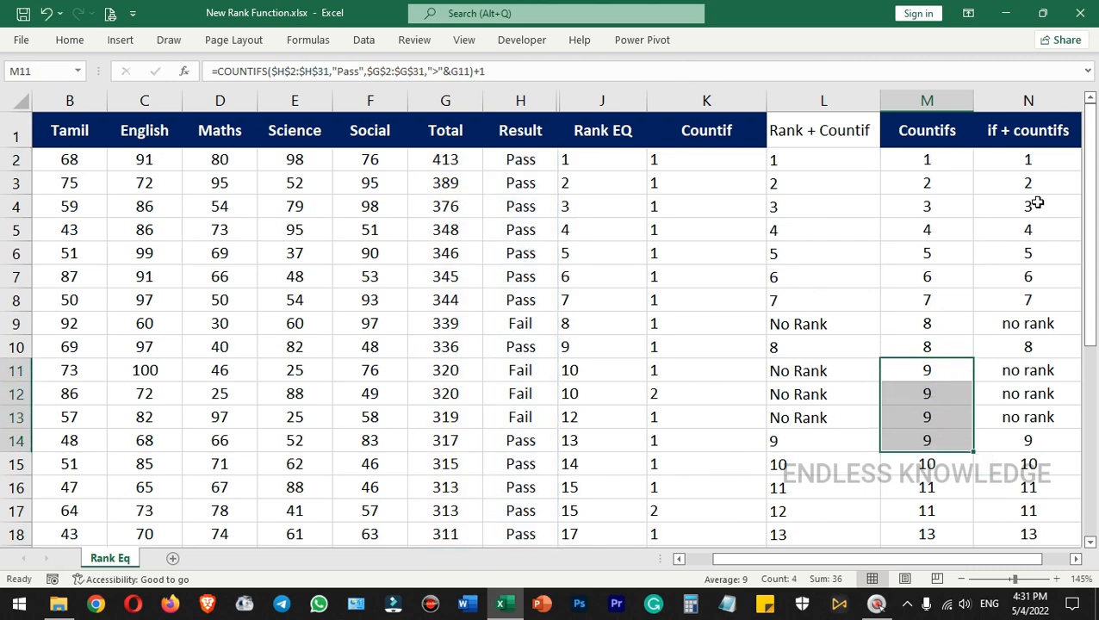
Compare the totals in G16:G17 with the if + countifs ranks in N16:N17, and view the L2 formula.
{"action": "left_click", "coordinate": [1016, 130]}
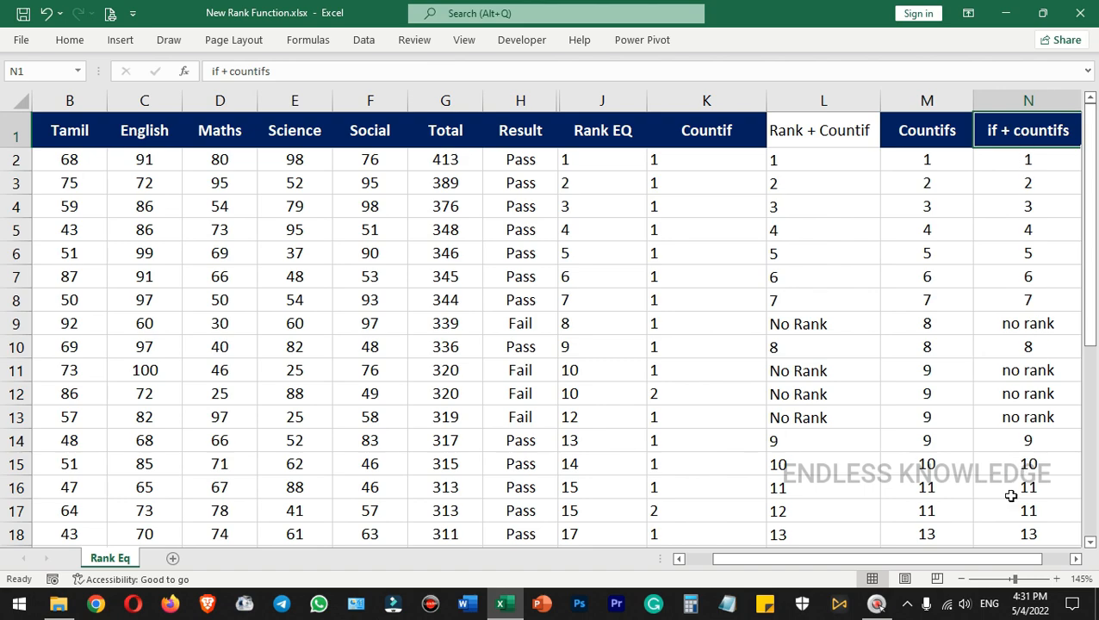
{"action": "left_click_drag", "start_coordinate": [456, 487], "coordinate": [454, 512]}
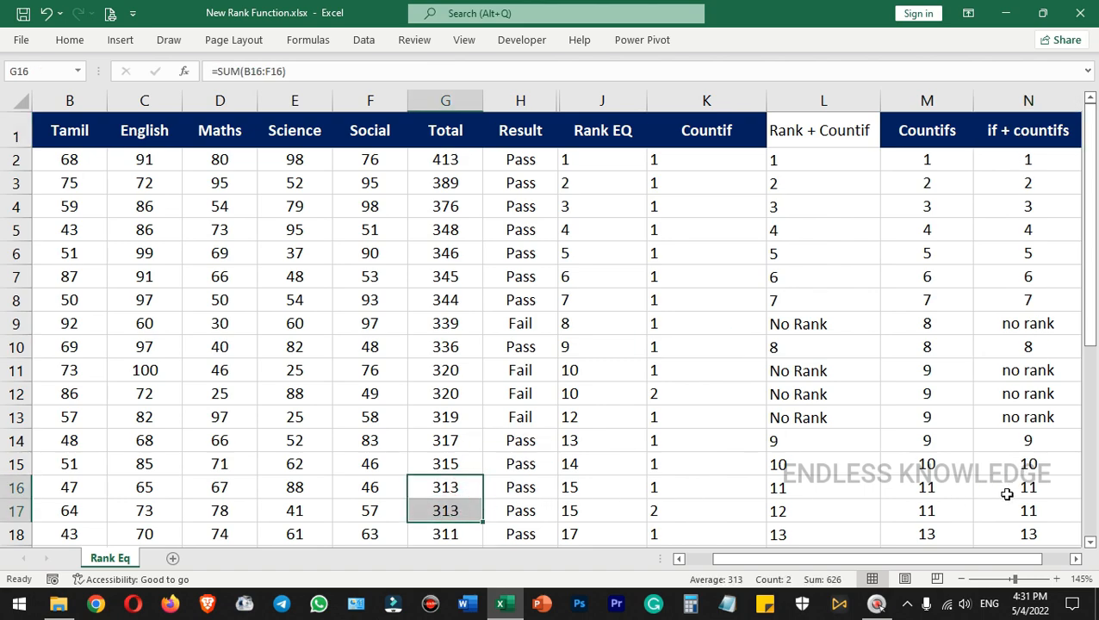
{"action": "left_click_drag", "start_coordinate": [1023, 481], "coordinate": [1019, 506]}
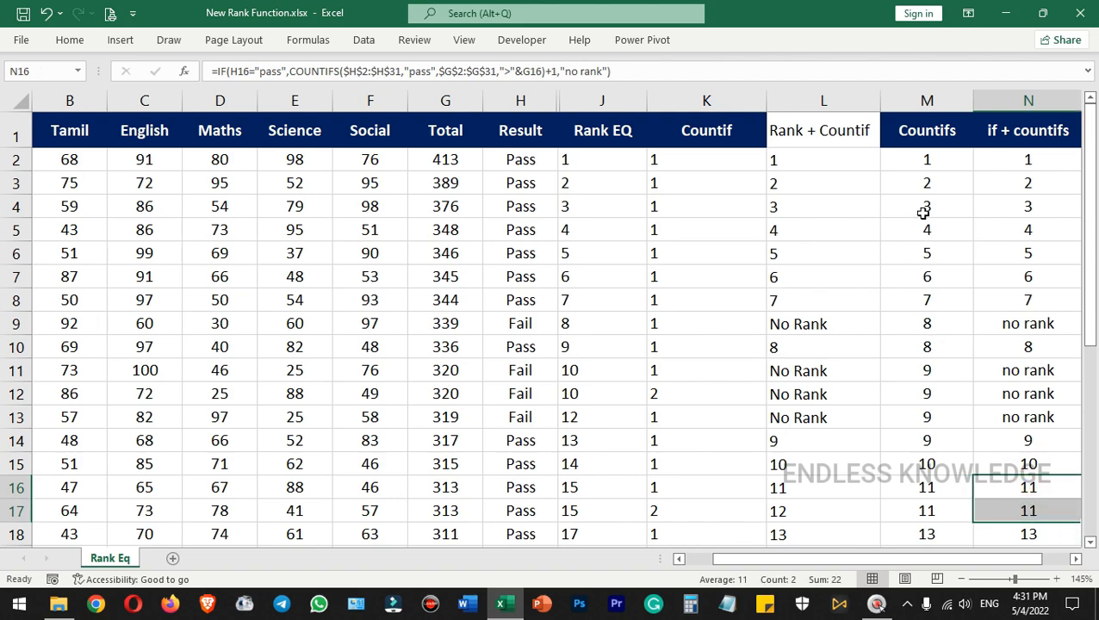
{"action": "left_click", "coordinate": [839, 166]}
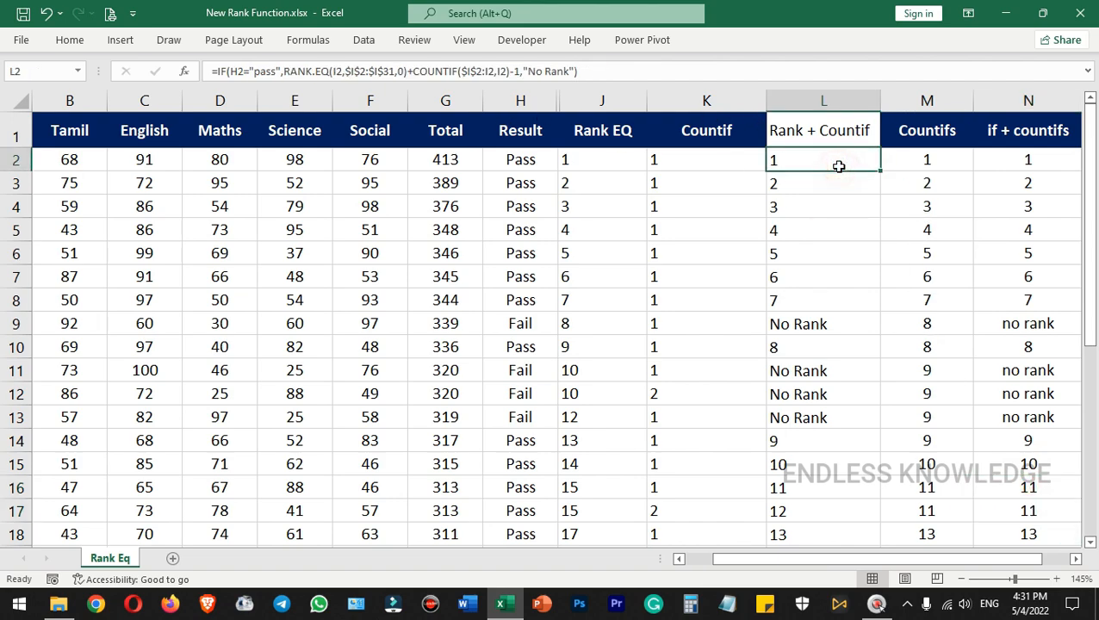